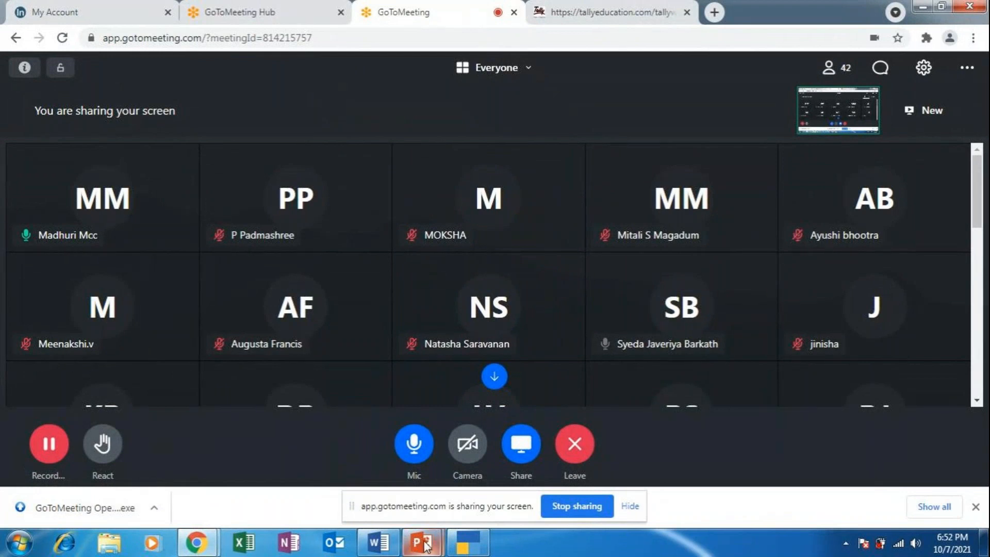
Switch to TallyPrime and open the list of ledgers from the Chart of Accounts.
left_click(468, 541)
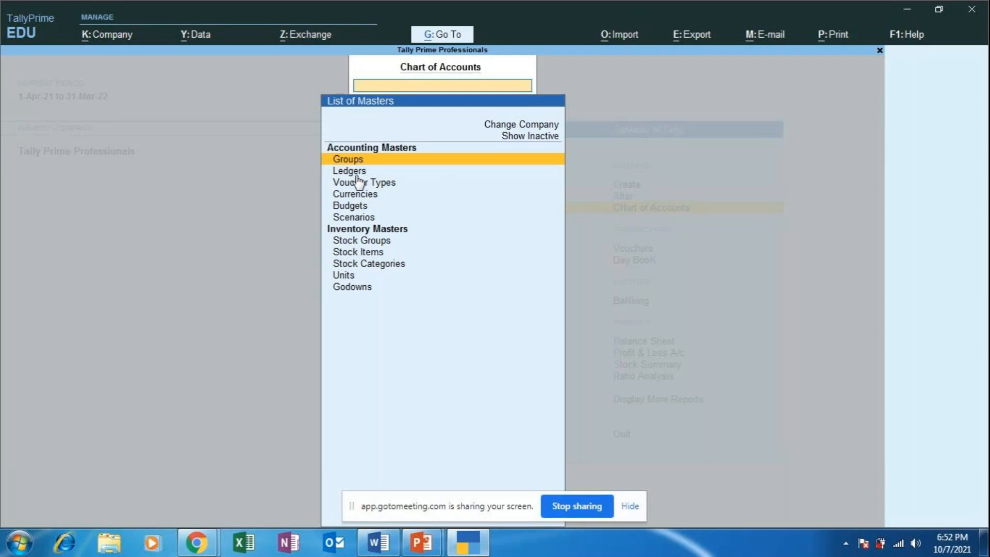
left_click(356, 176)
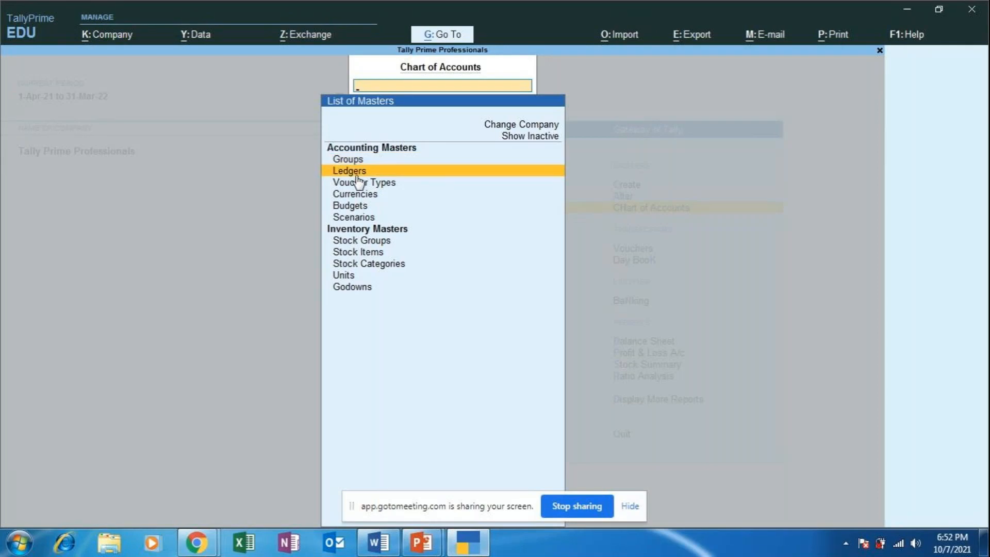
left_click(357, 176)
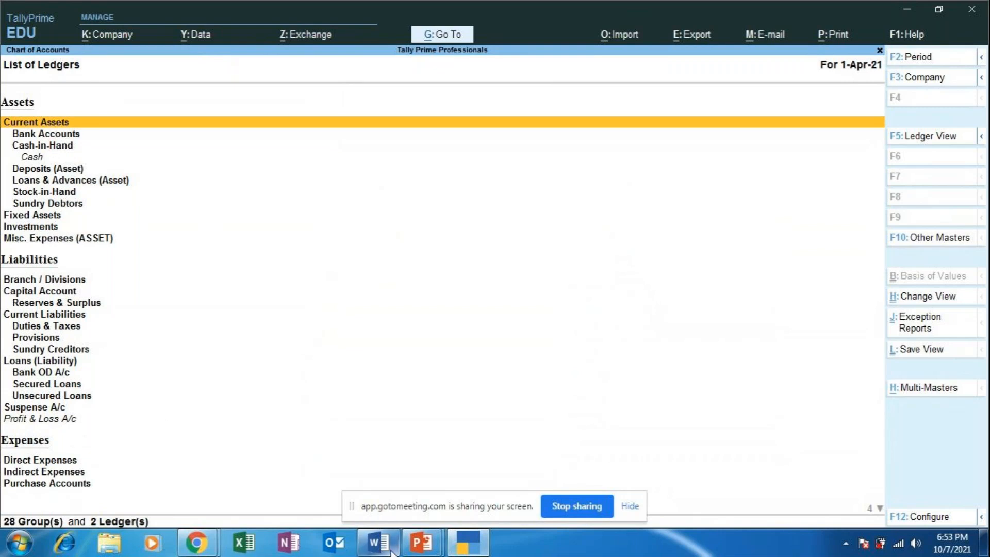
Switch to the MAPR presentation in PowerPoint, show the Ledgers slide full screen, and exit the slide show.
left_click(415, 544)
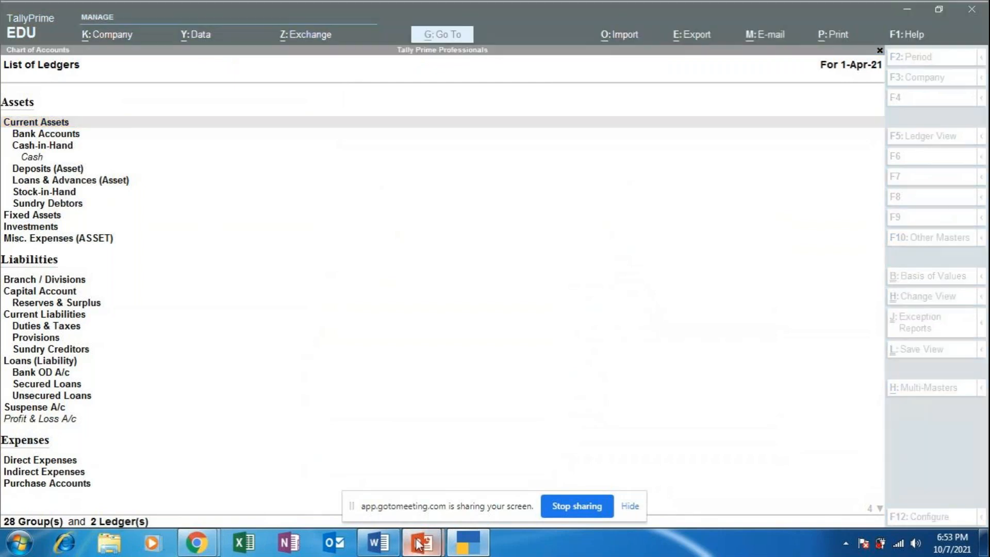
left_click(373, 519)
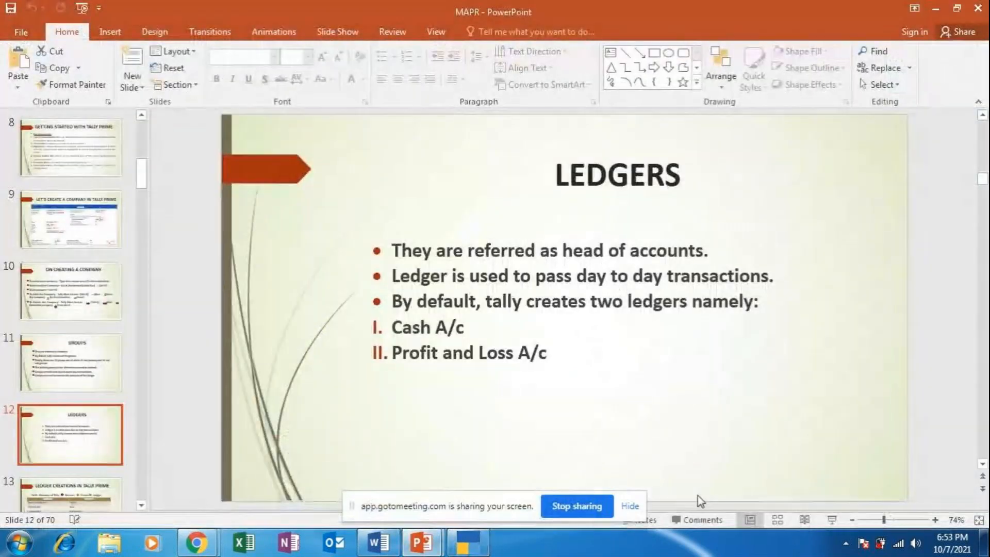
left_click(831, 520)
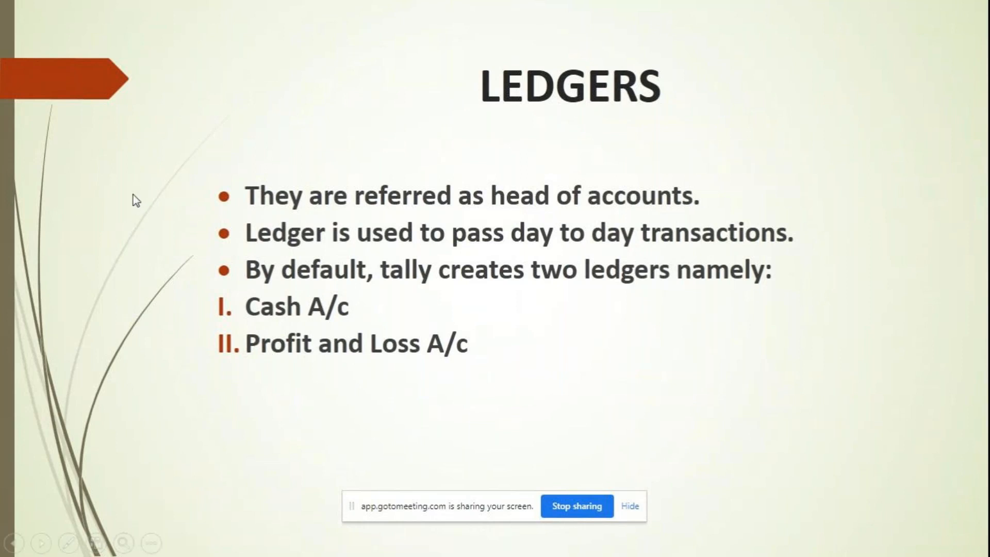
key("Escape")
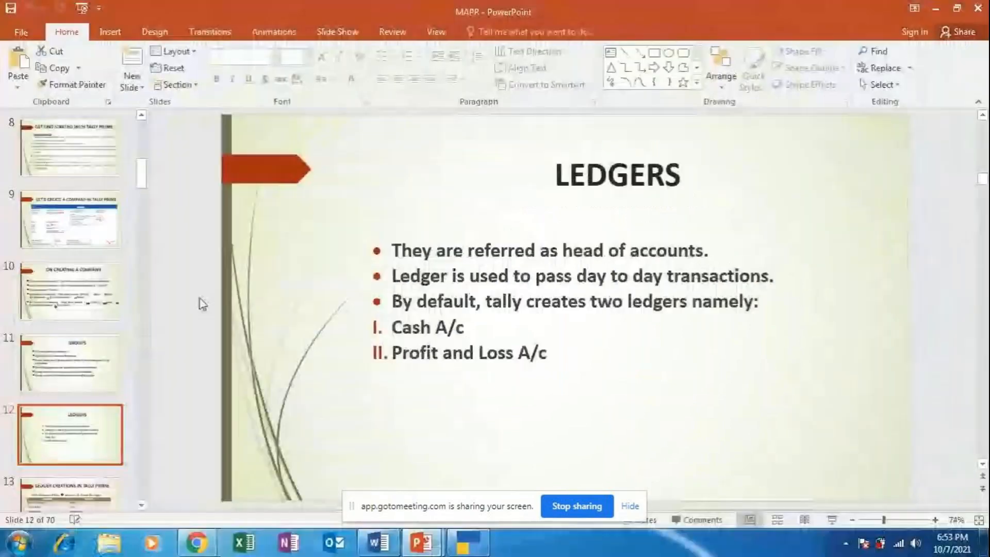
Switch back to TallyPrime and close the Chart of Accounts to return to the Gateway of Tally.
mouse_move(426, 549)
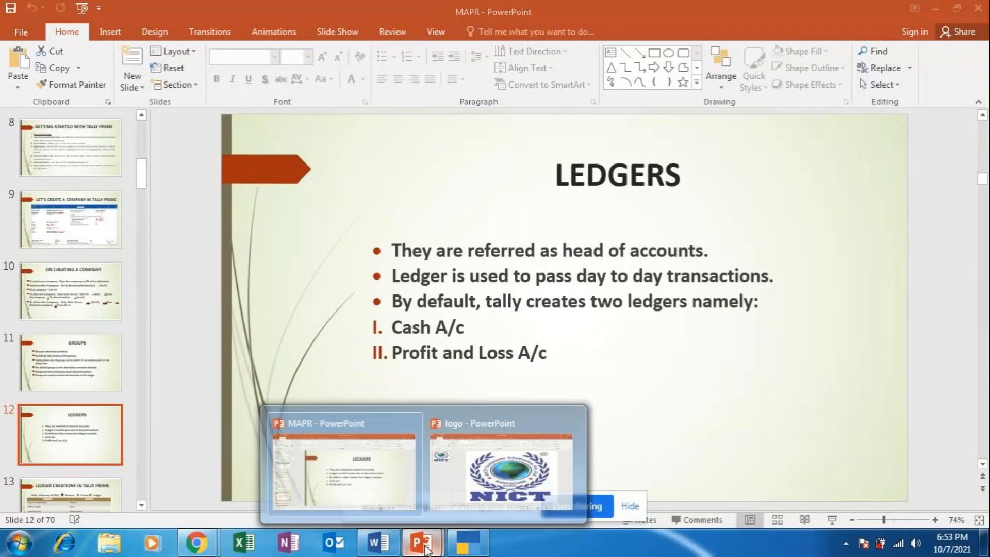
left_click(467, 542)
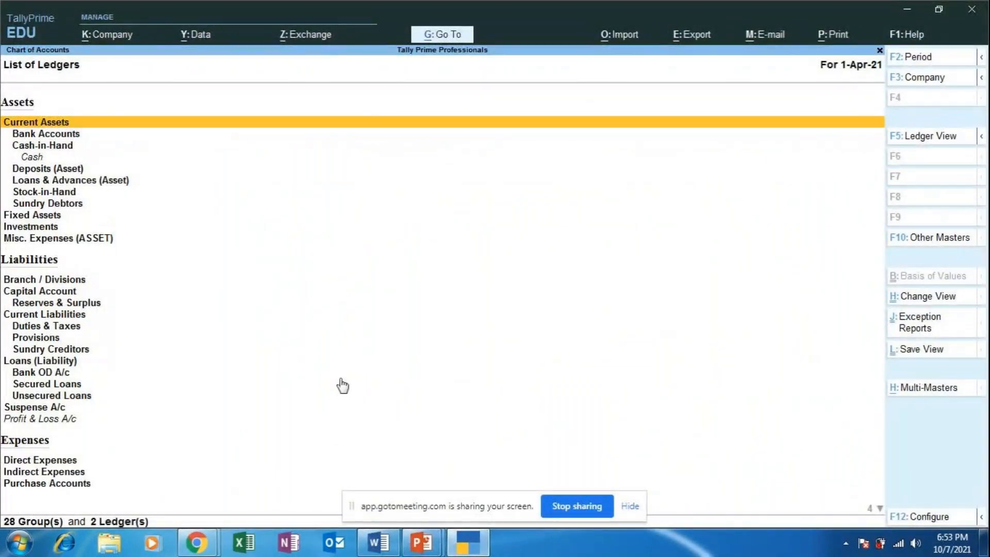
key("Escape")
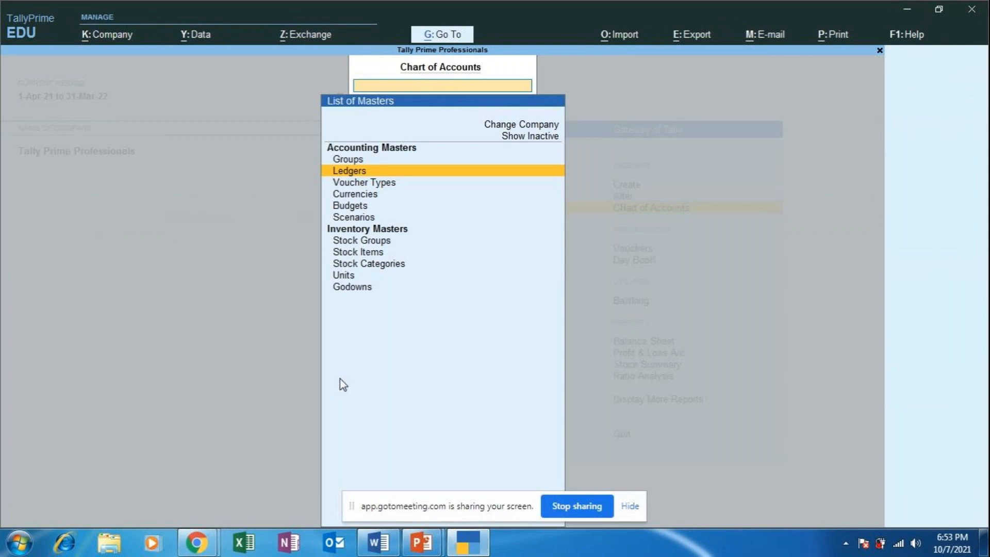
key("Escape")
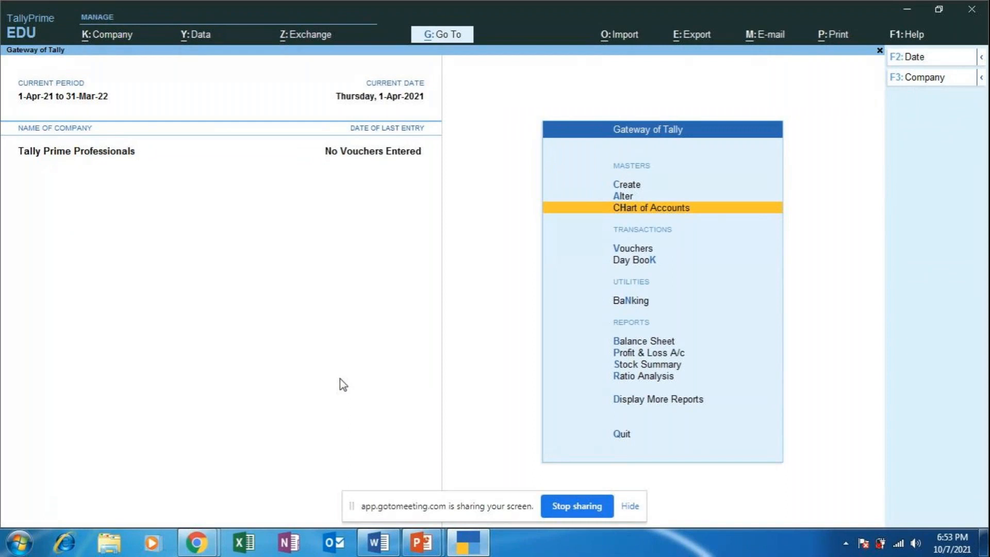
Open the Cash ledger for alteration from the accounting masters.
key("Up")
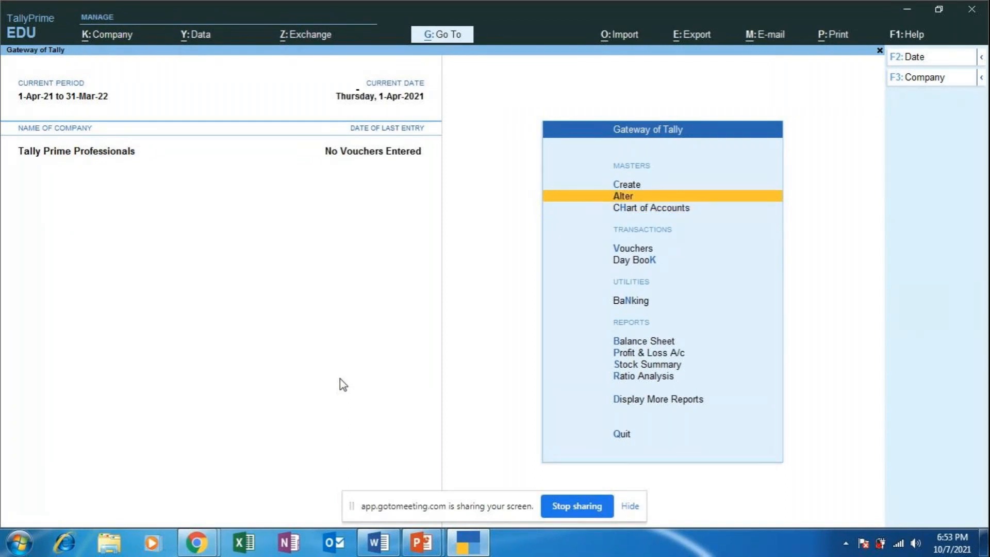
key("Return")
key("Down")
key("Return")
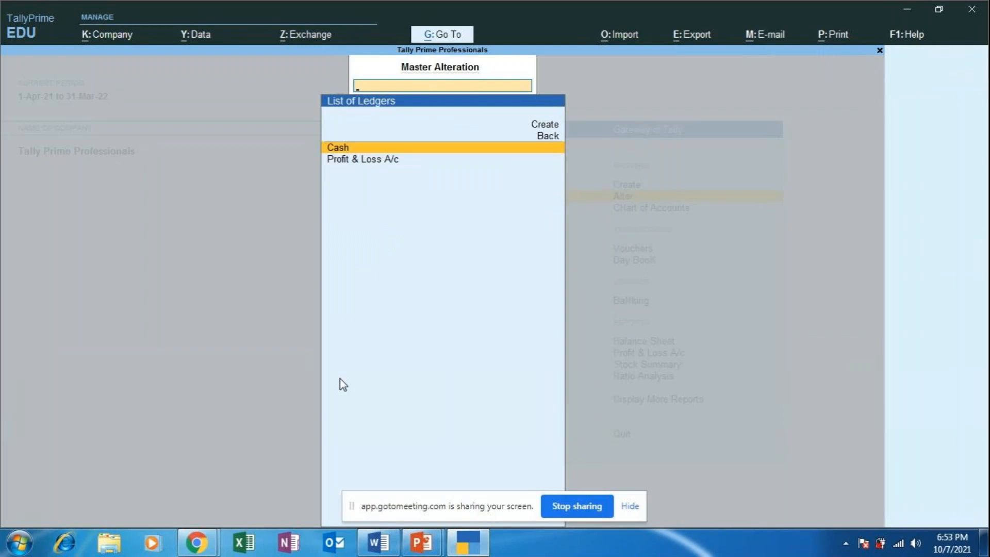
key("Return")
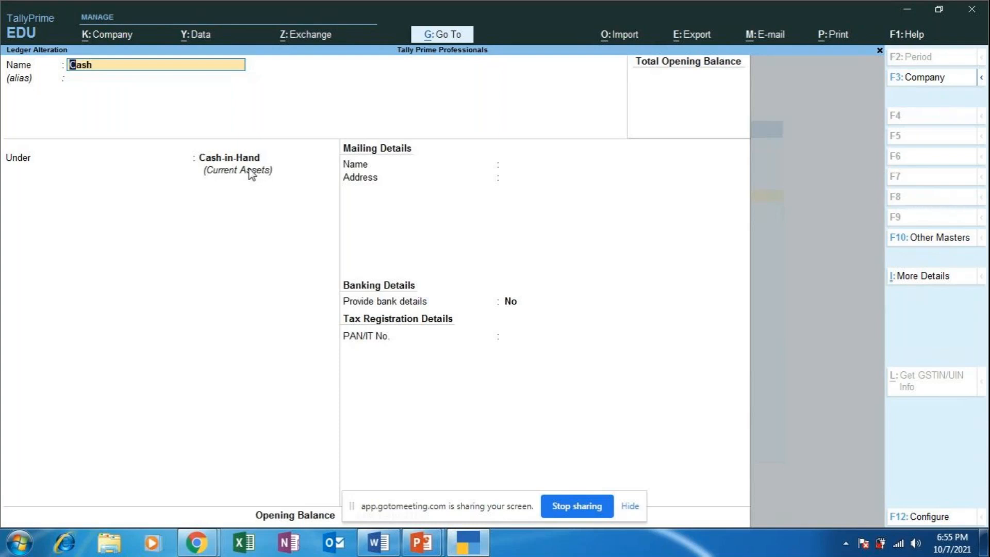
Clear the Cash ledger's name, quit the alteration without saving, and return to the Gateway of Tally.
key("BackSpace")
key("Escape")
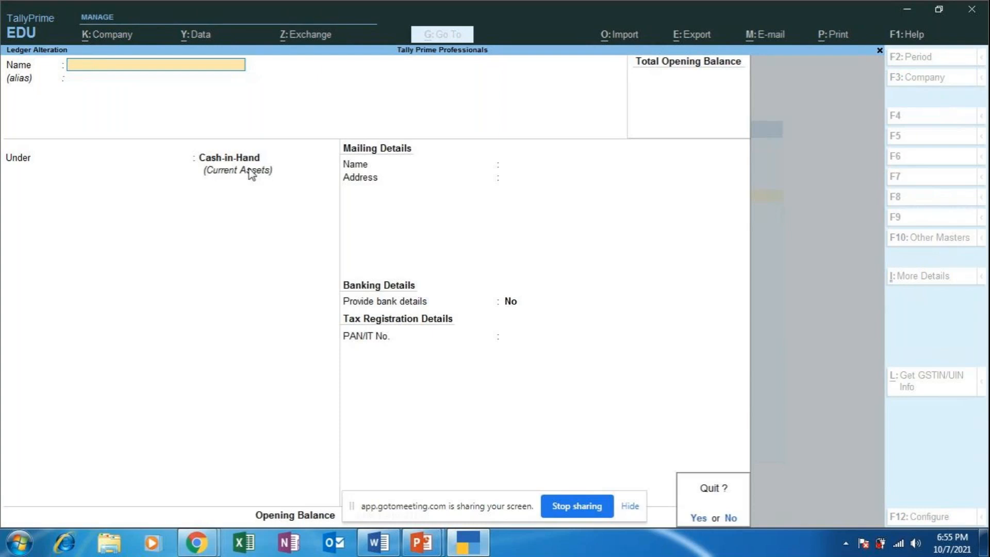
key("y")
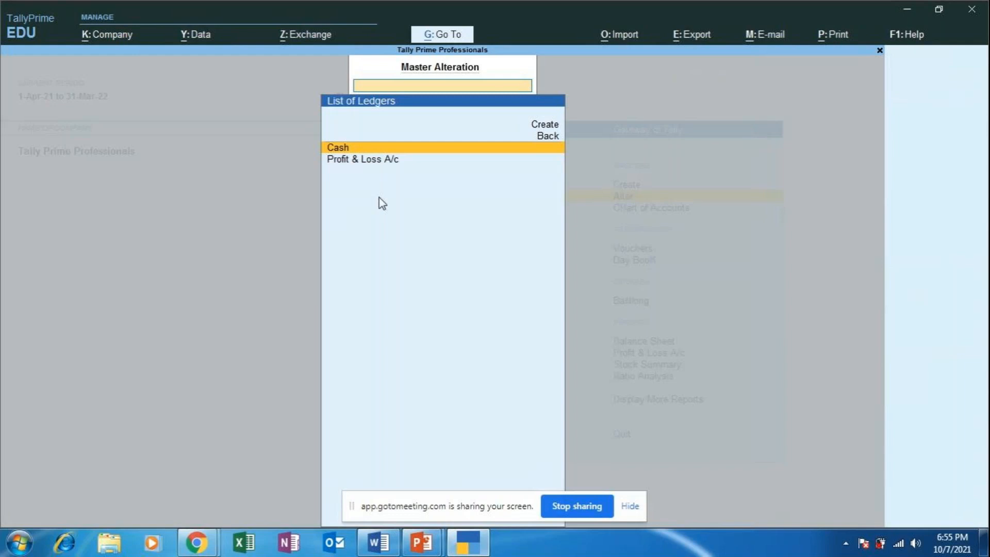
key("Escape")
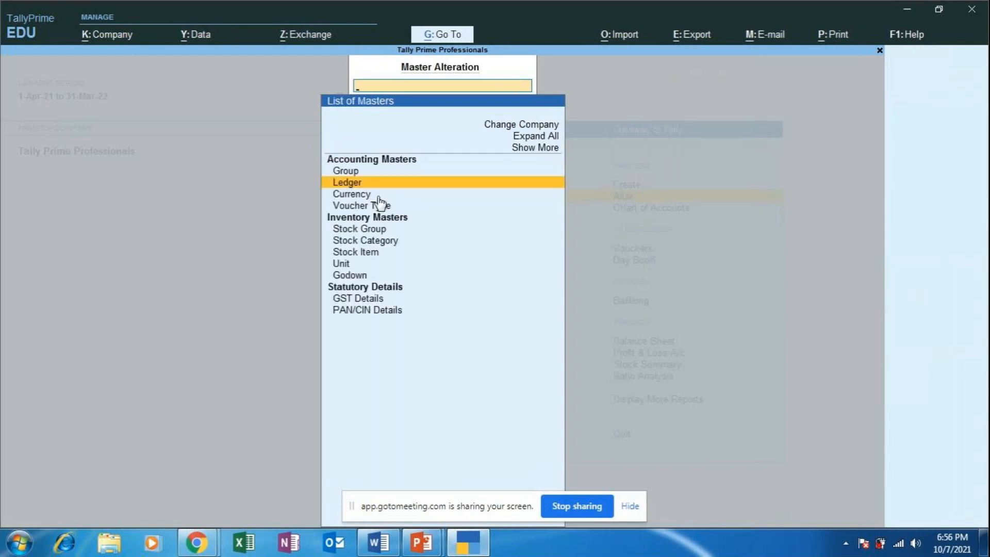
key("Escape")
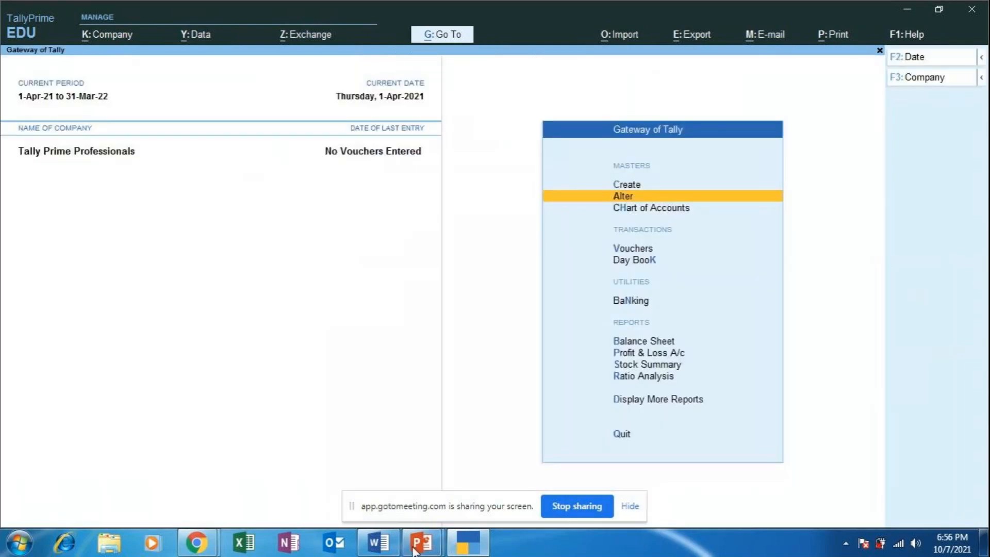
Switch to the GoToMeeting window in Chrome to check the meeting, and return to TallyPrime.
mouse_move(218, 548)
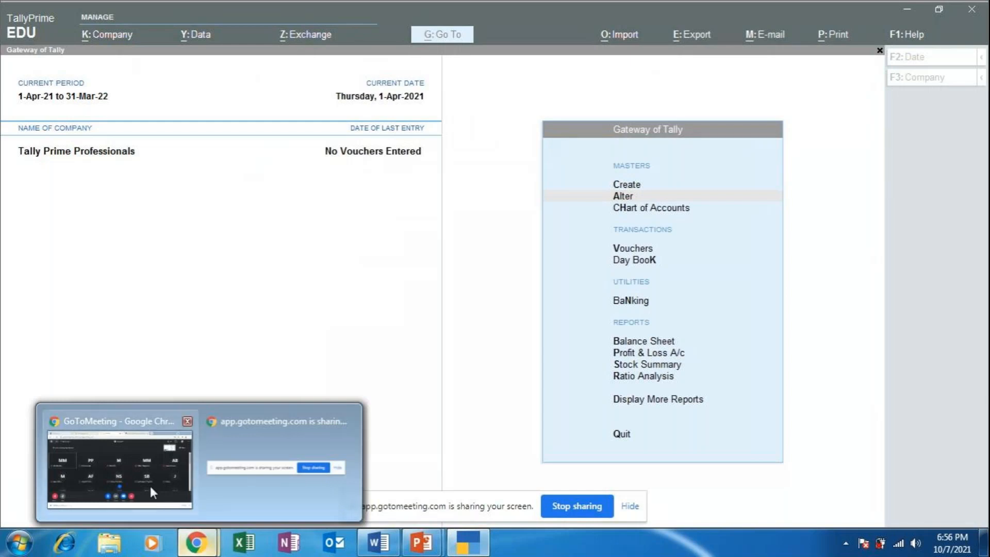
left_click(185, 459)
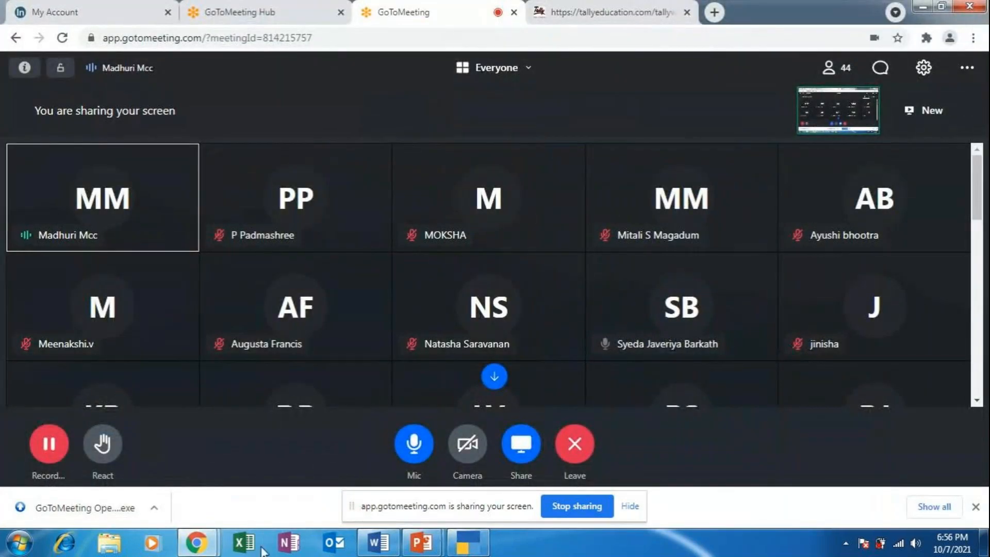
left_click(484, 549)
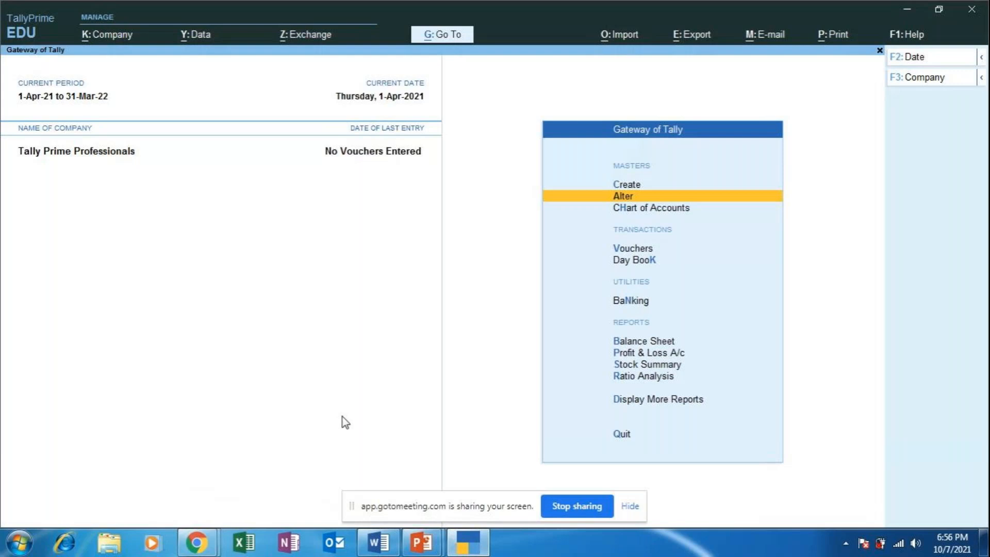
key("Down")
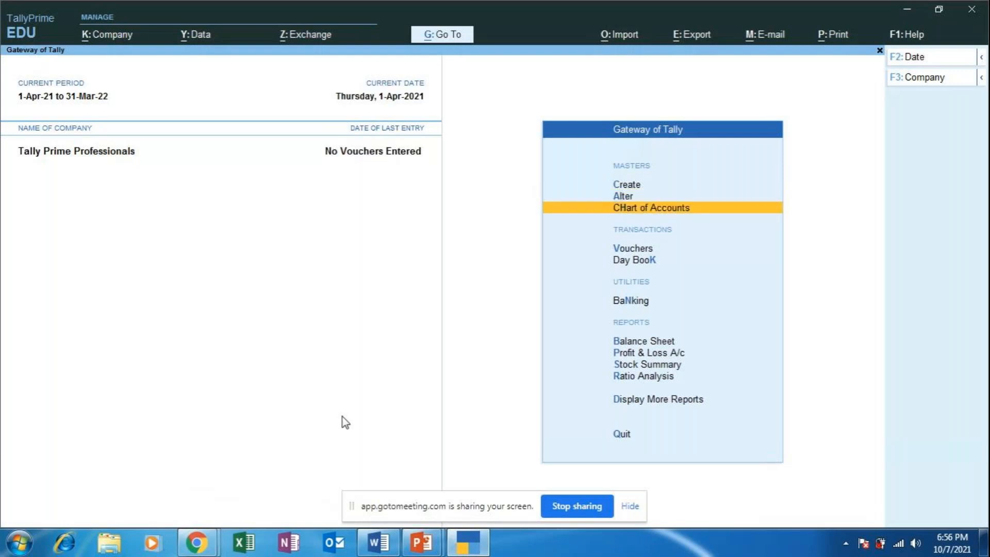
key("Return")
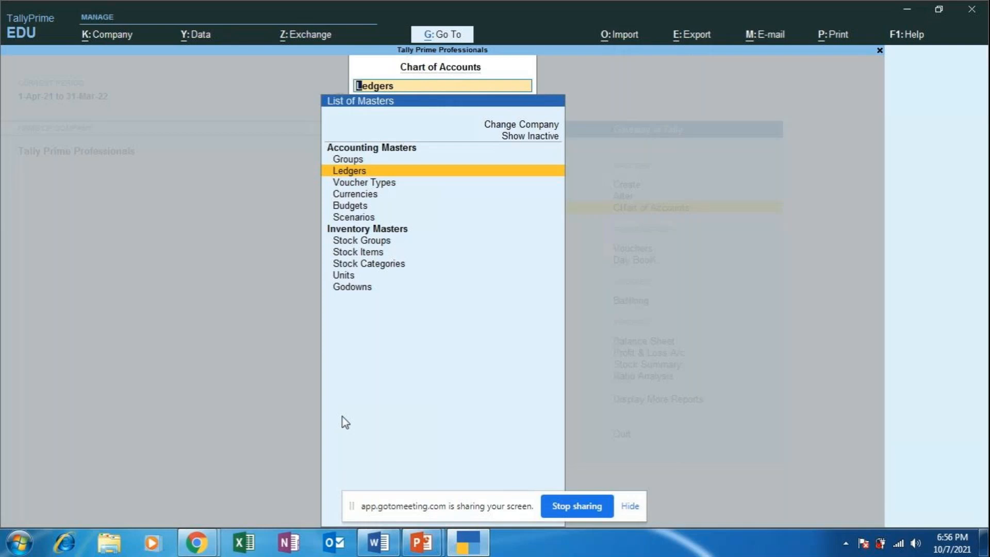
key("Escape")
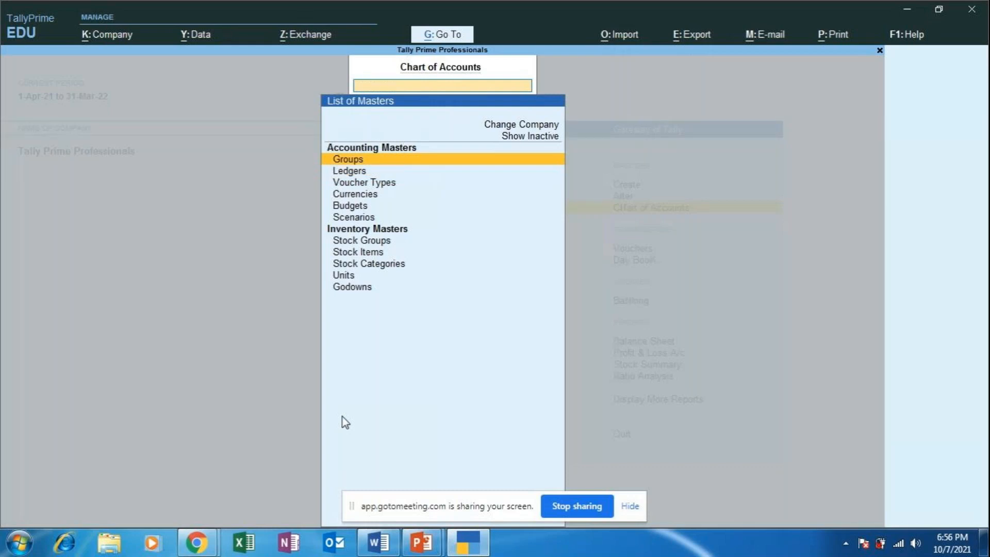
key("Escape")
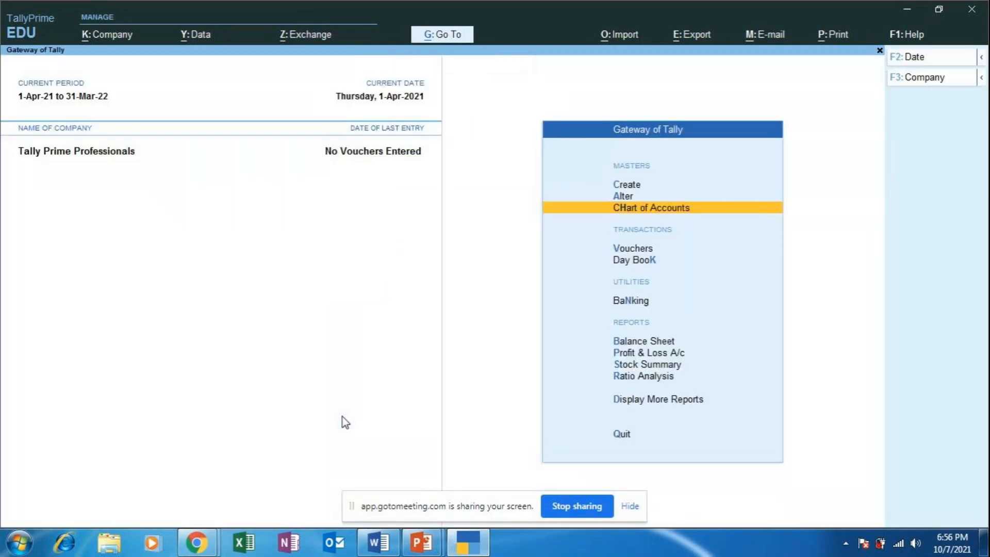
View the list of groups in the Chart of Accounts and close it.
key("Return")
key("Up")
key("Return")
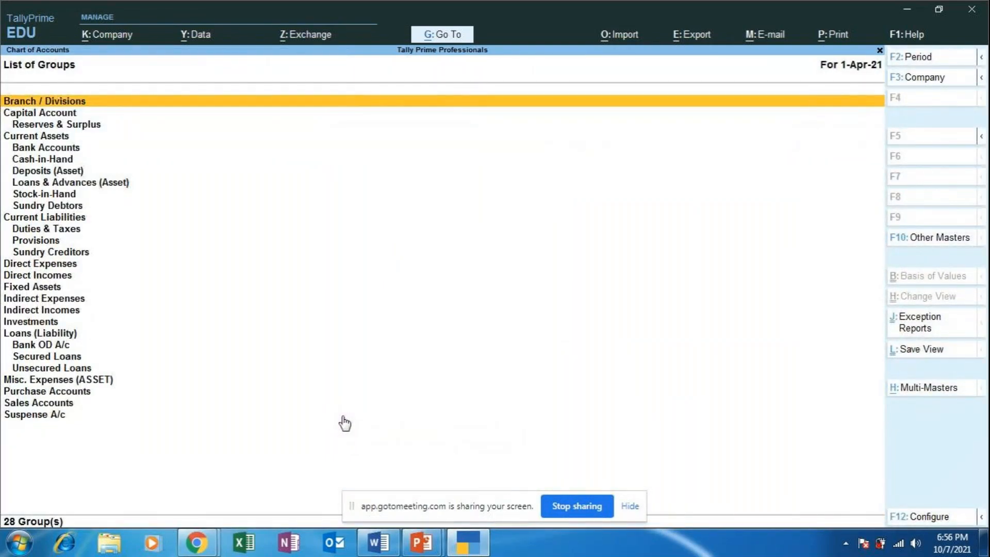
key("Escape")
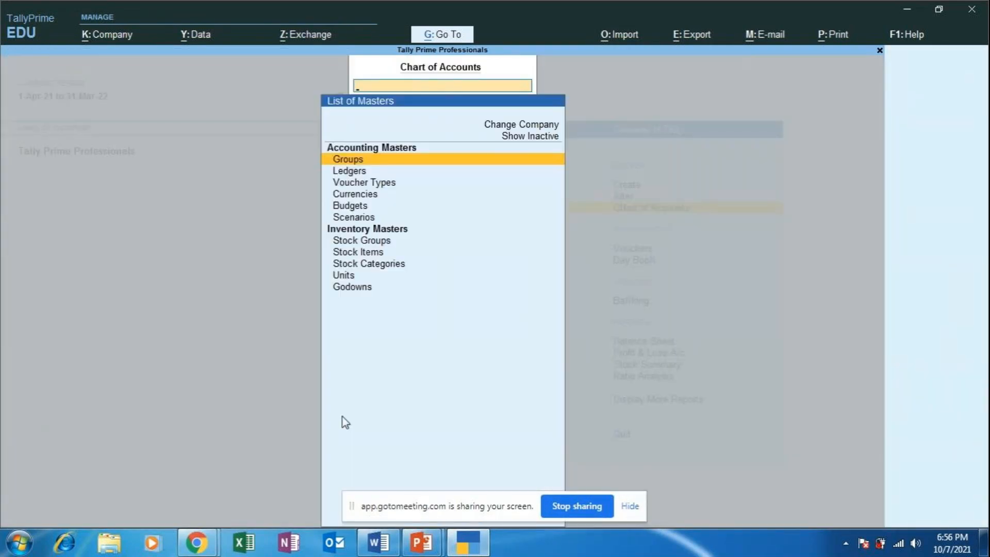
Review the Chart of Accounts ledger list from Current Assets down to Profit & Loss A/c, and return to the Gateway of Tally.
key("Down")
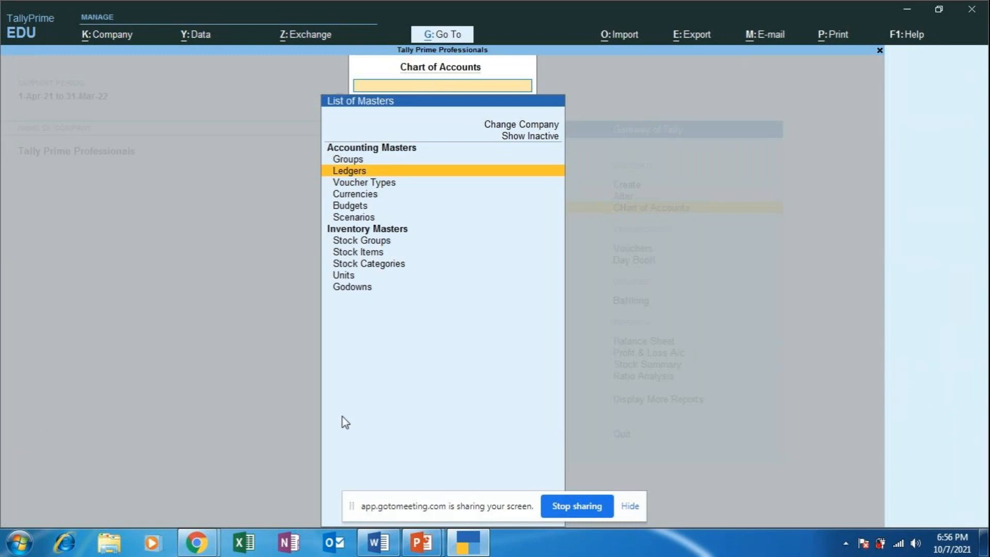
key("Return")
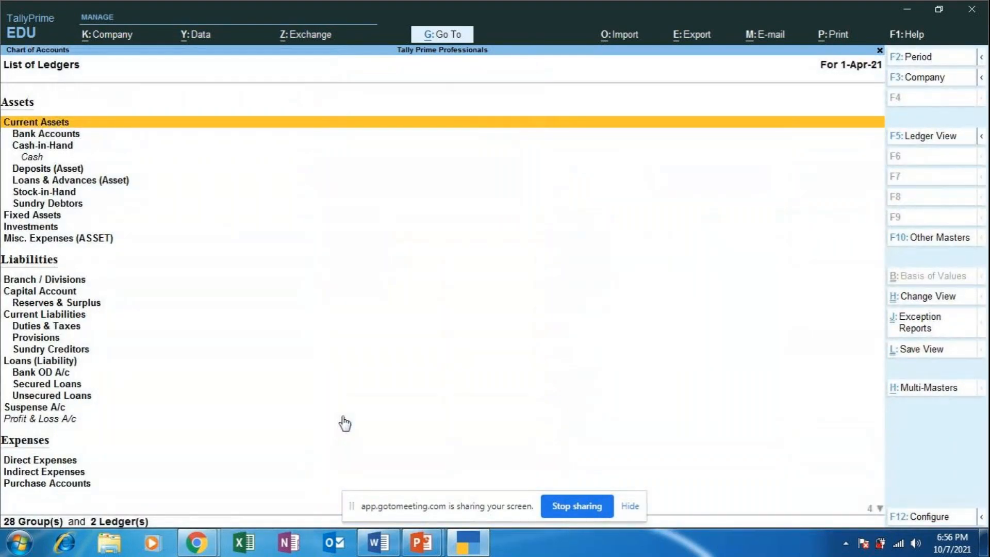
key("Down")
key("Down")
key("Down")
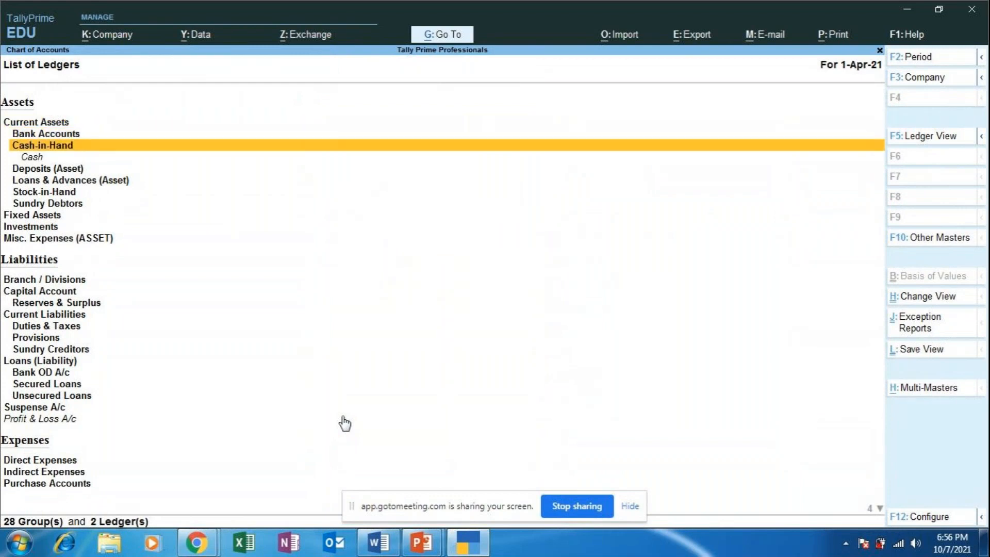
key("Up")
key("Down")
key("Down")
key("Down")
key("Down")
key("Down")
key("Down")
key("Down")
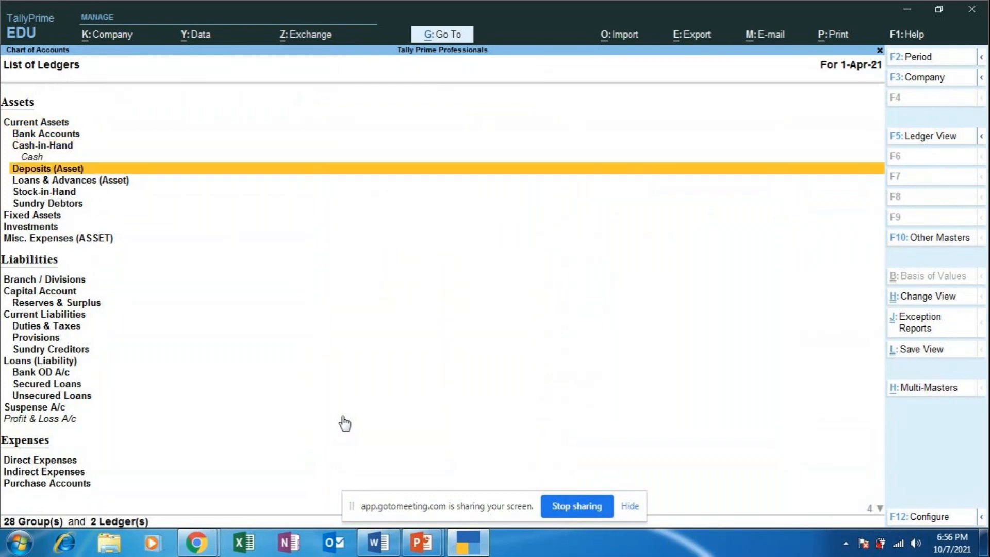
key("Down")
key("Down")
key("Down")
key("Down")
key("Down")
key("Down")
key("Down")
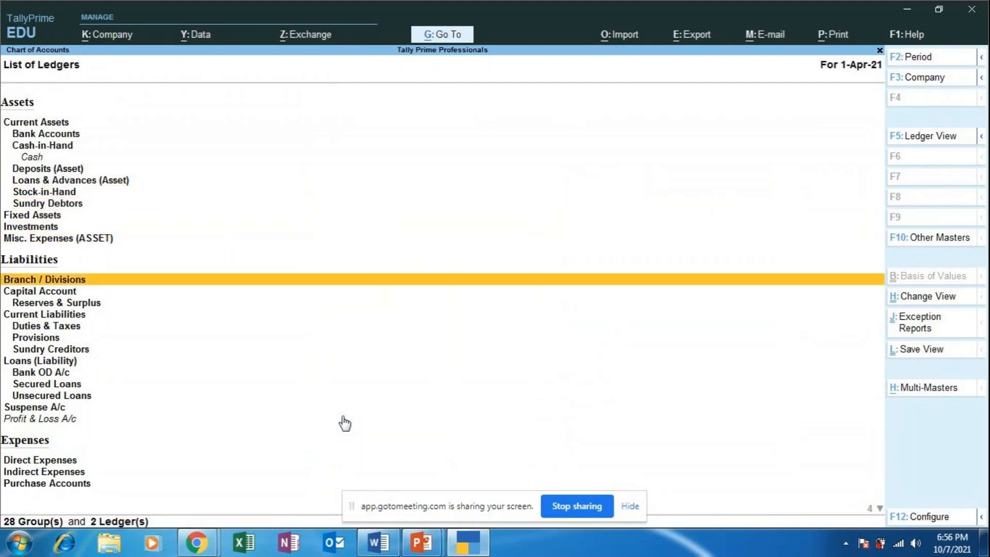
key("Down")
key("Down")
key("Down")
key("Down")
key("Down")
key("Down")
key("Down")
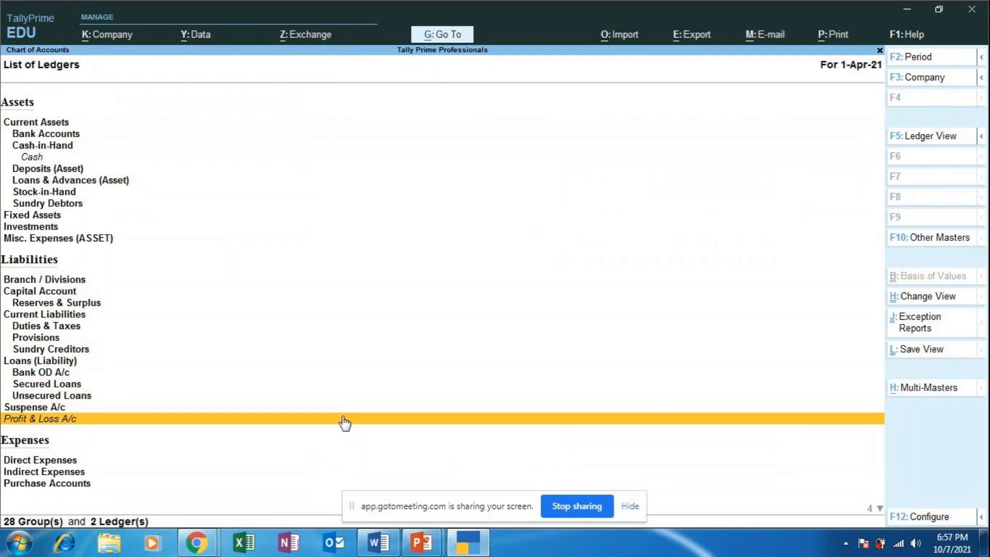
key("Escape")
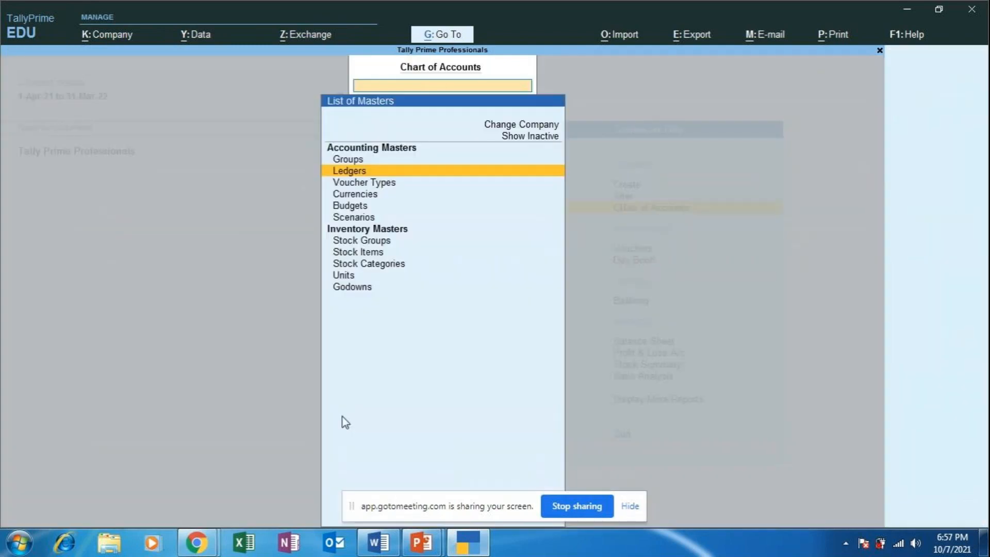
key("Escape")
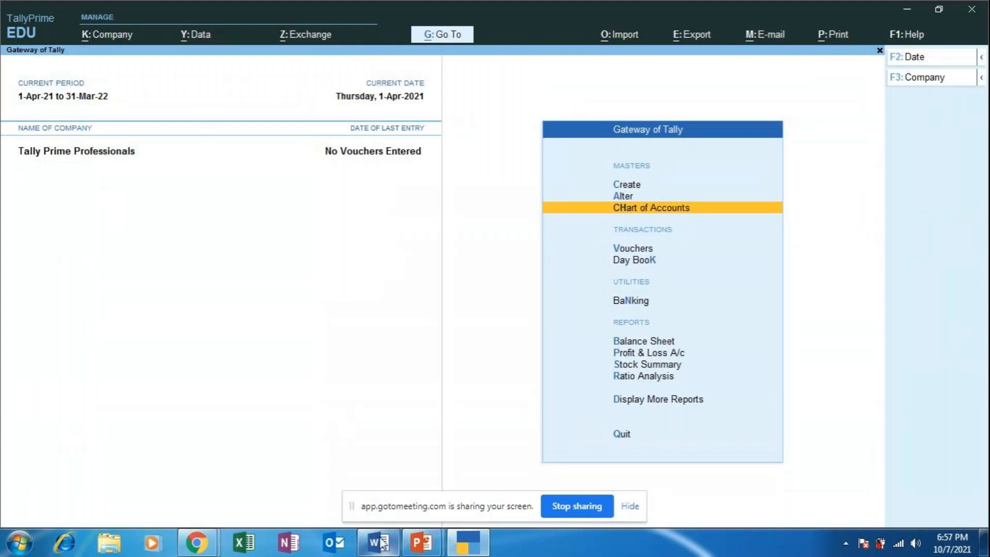
Switch to the MAPR presentation in PowerPoint, start the slide show at Ledgers, and advance to the Ledger Creations in Tally Prime slide.
left_click(430, 548)
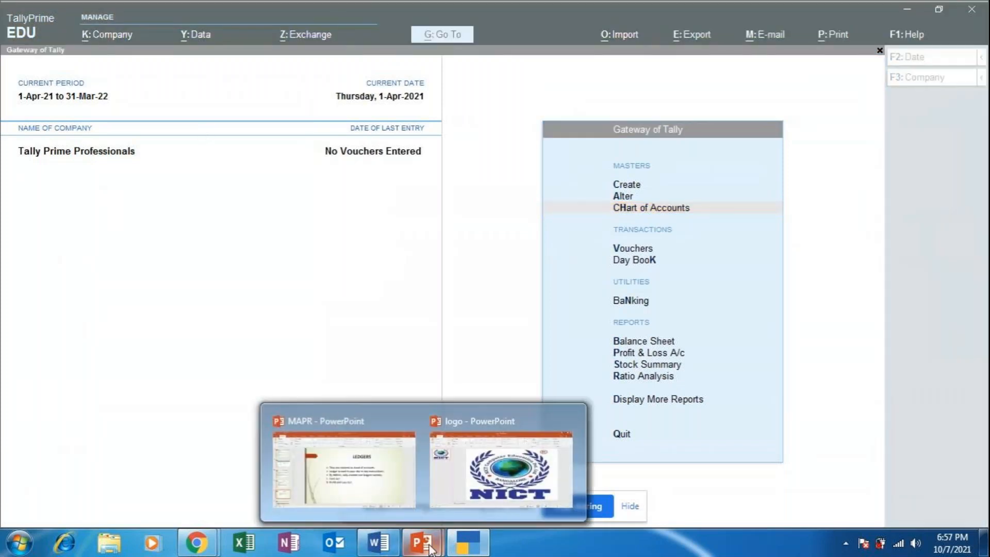
left_click(354, 491)
left_click(831, 520)
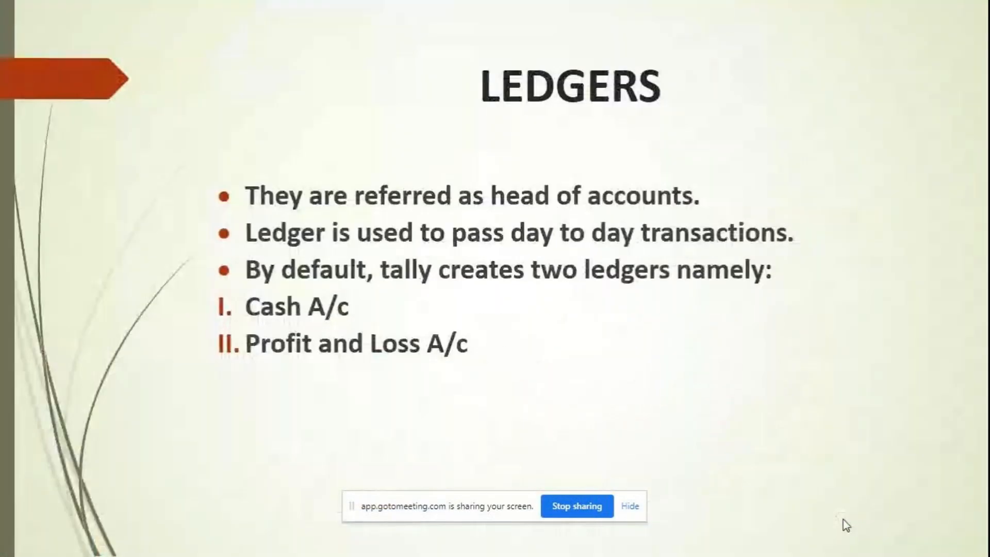
left_click(843, 520)
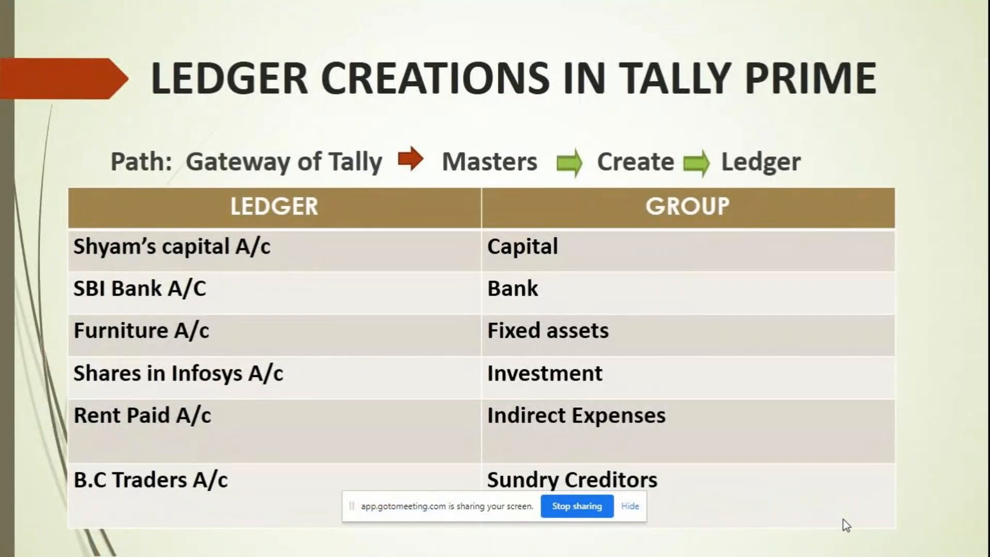
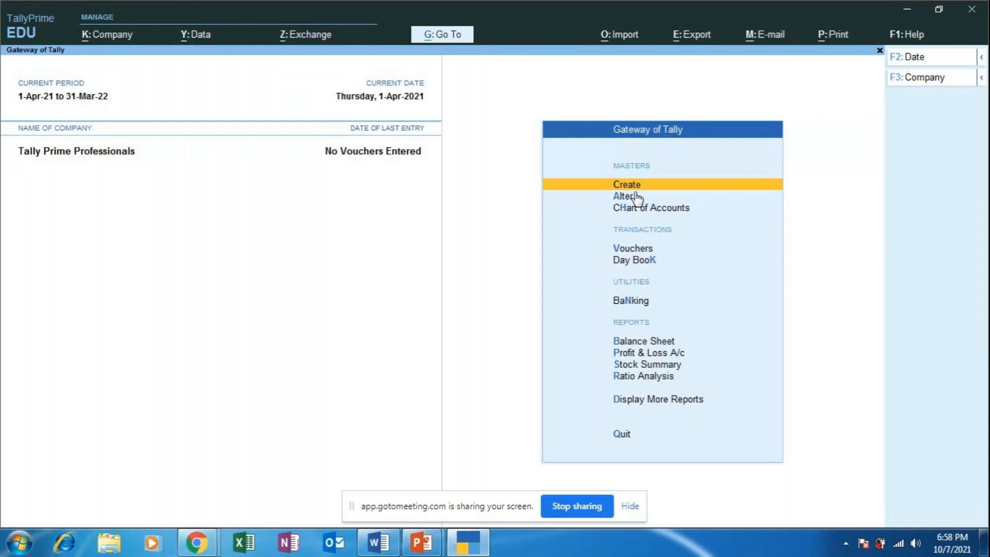
key("Return")
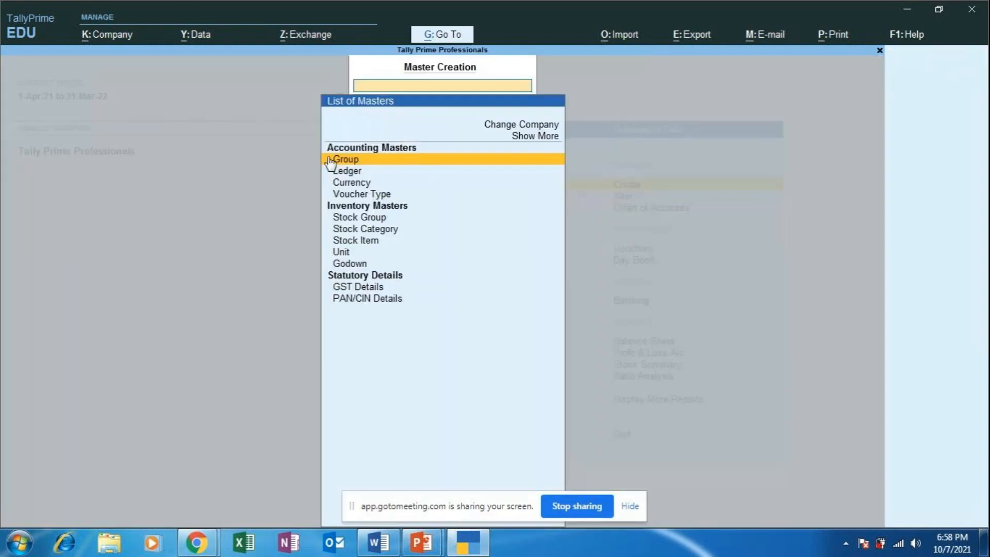
left_click(357, 170)
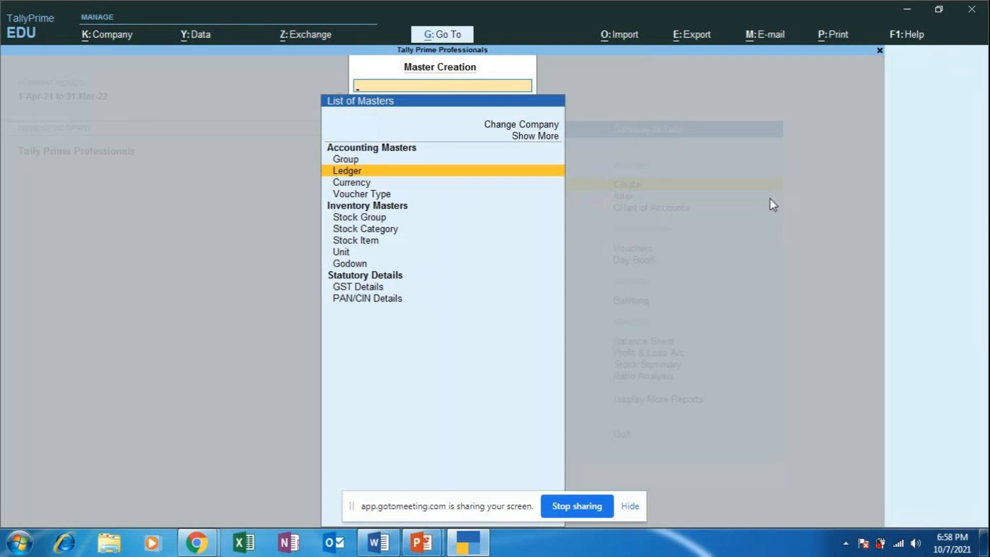
key("Escape")
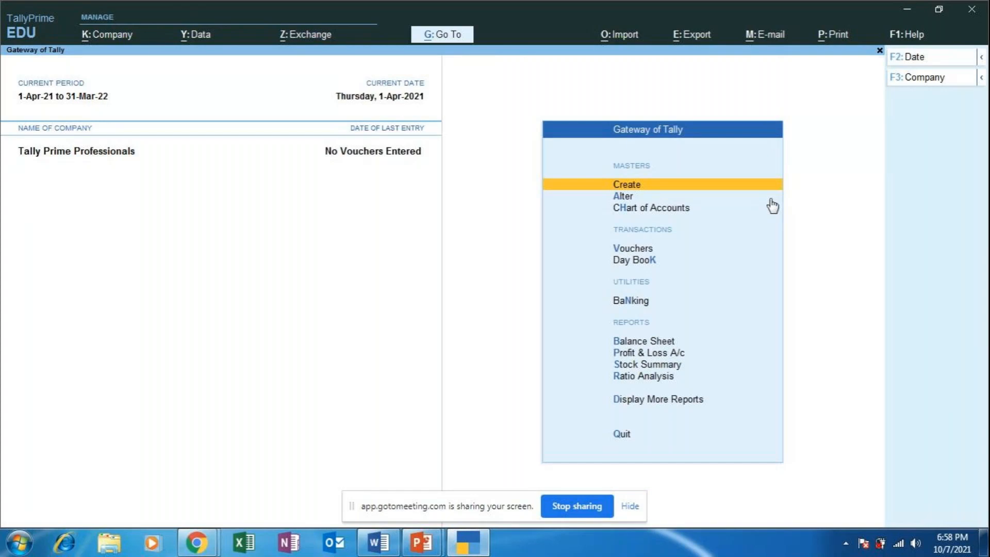
Open a blank Ledger Creation form from the Accounting Masters.
key("Return")
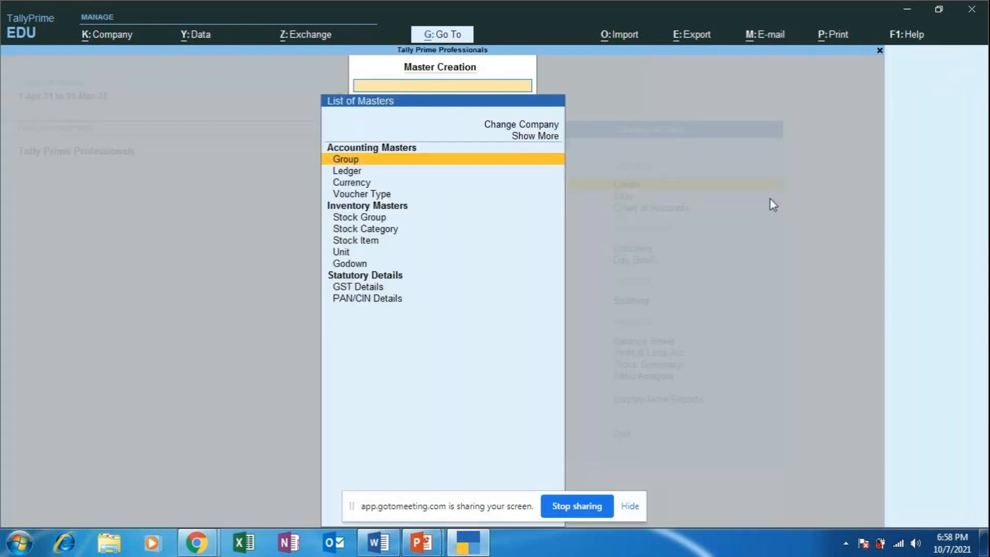
key("Down")
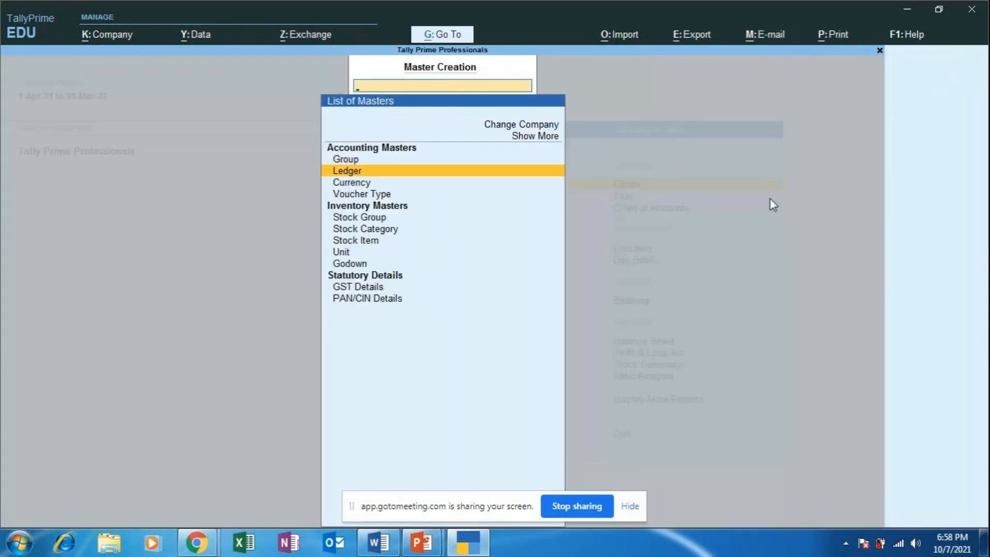
key("Return")
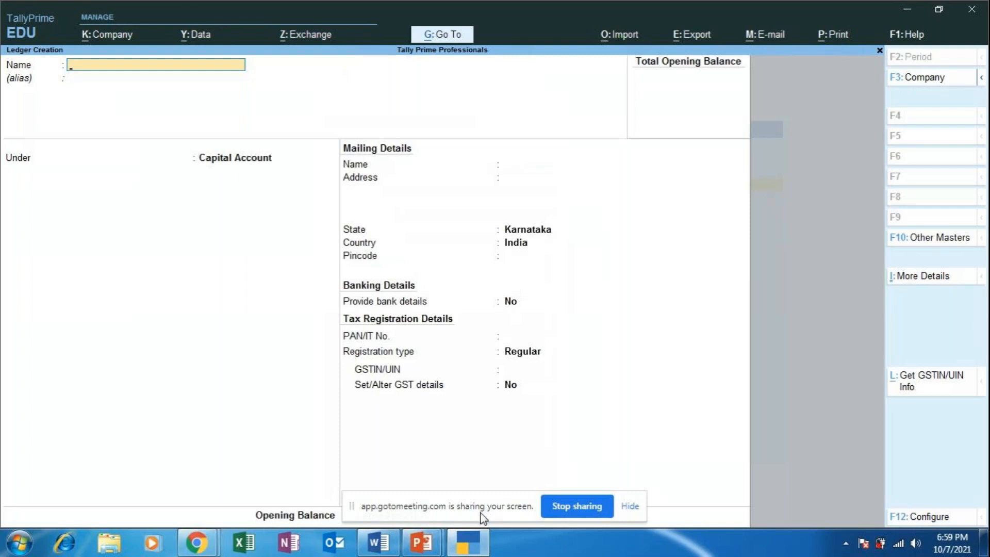
Switch to the MAPR presentation in PowerPoint, review the ledger and group table in the slide show, and end the show.
left_click(415, 548)
left_click(355, 470)
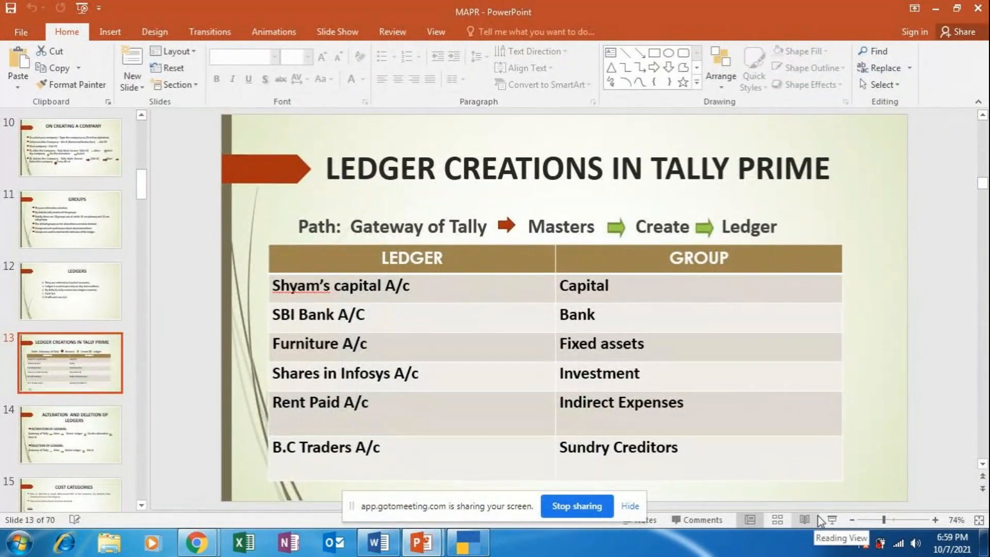
left_click(805, 521)
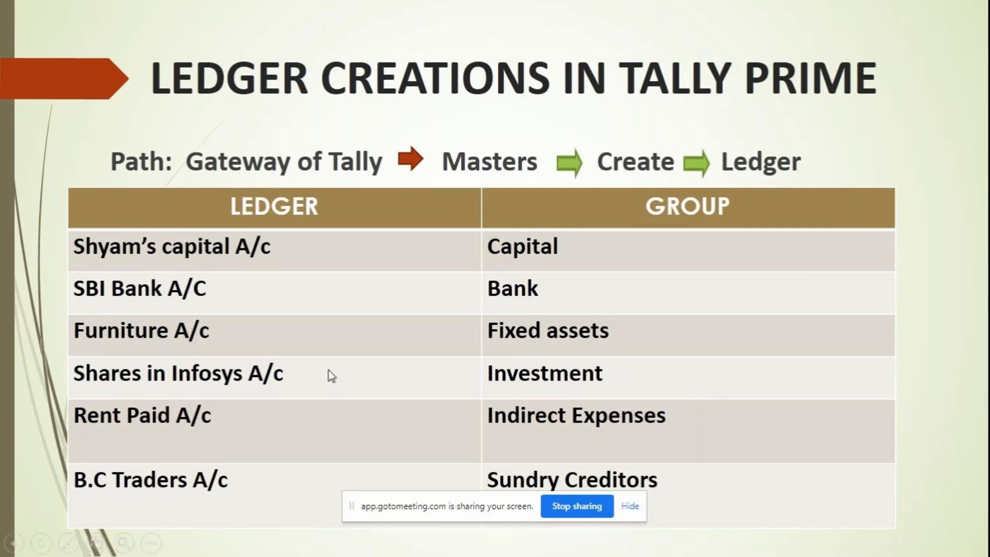
key("Escape")
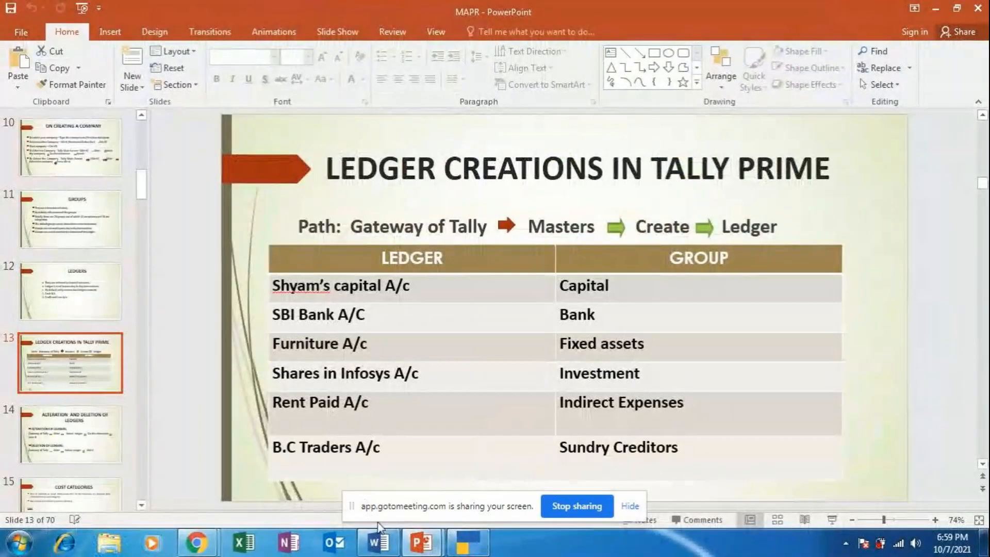
Switch to TallyPrime and name the new ledger with the owner's first name in possessive form followed by CAPITAL.
left_click(472, 549)
type("SHYAM'S")
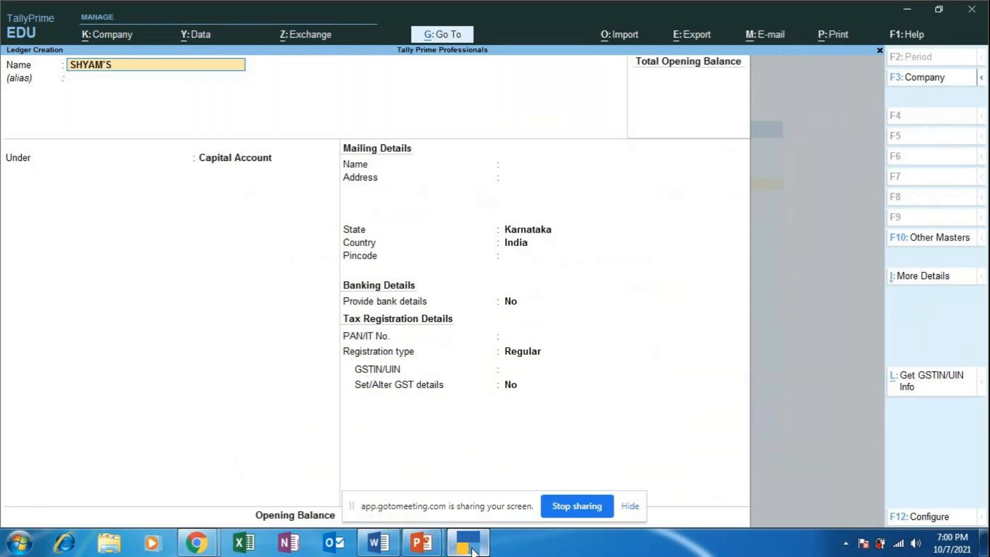
type(" CAPITAL A/C")
key("BackSpace")
key("BackSpace")
key("BackSpace")
key("Return")
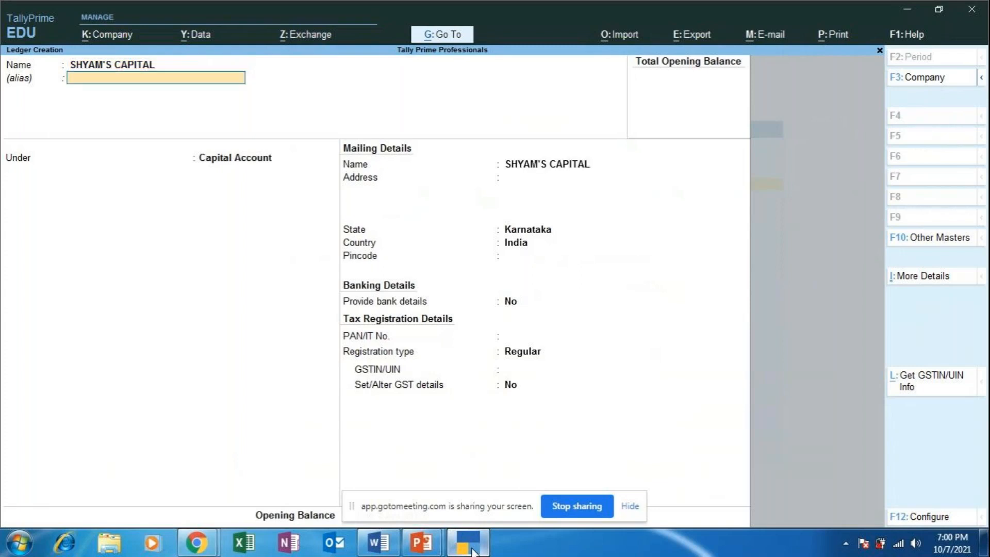
key("Return")
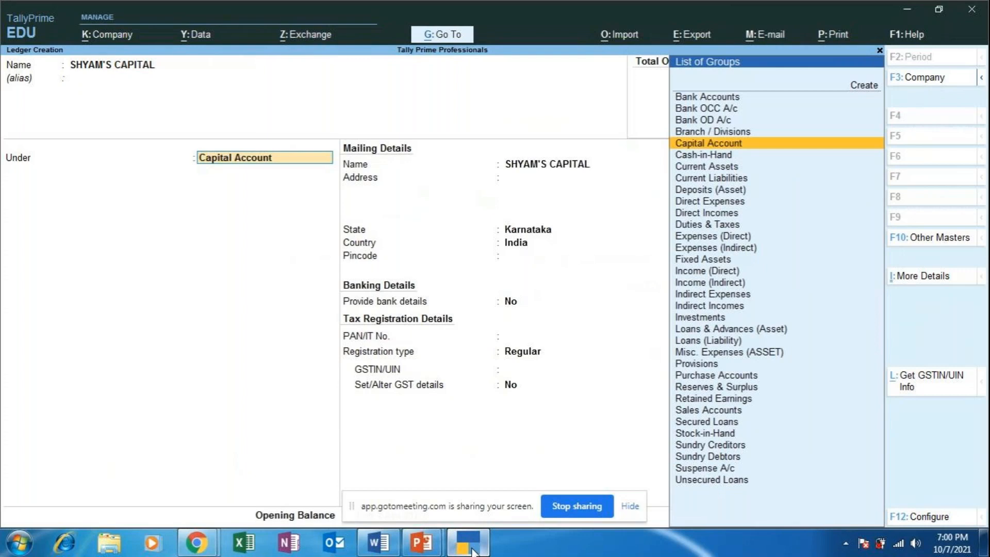
key("BackSpace")
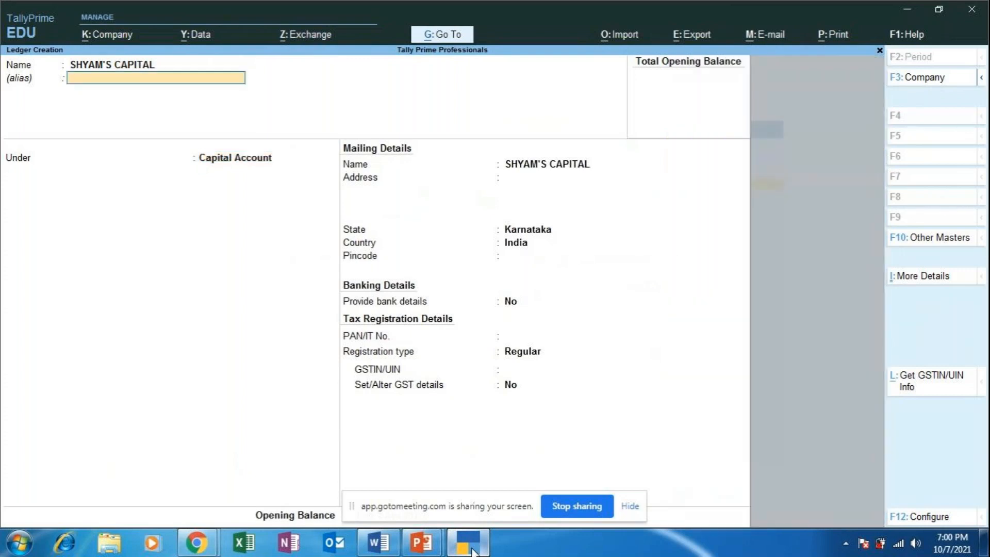
key("BackSpace")
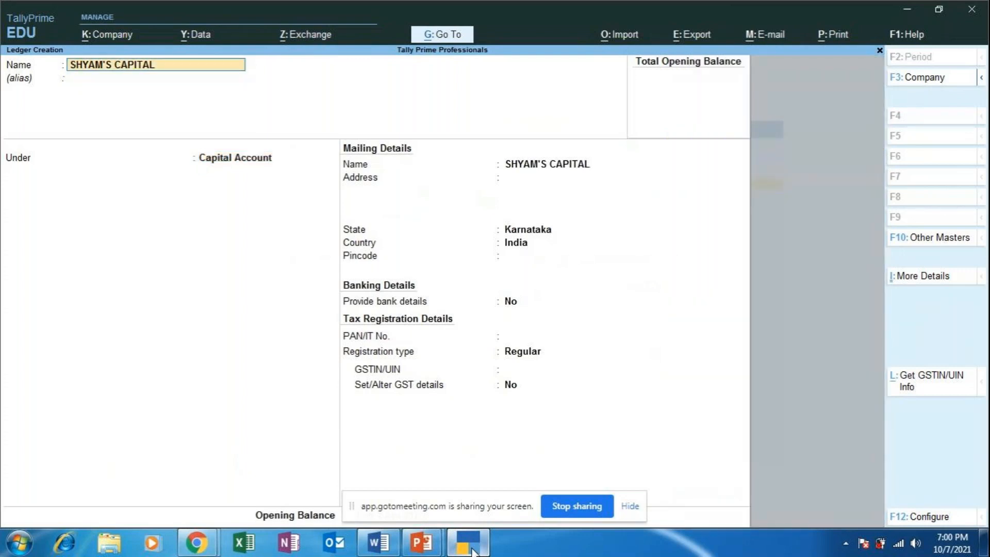
key("Return")
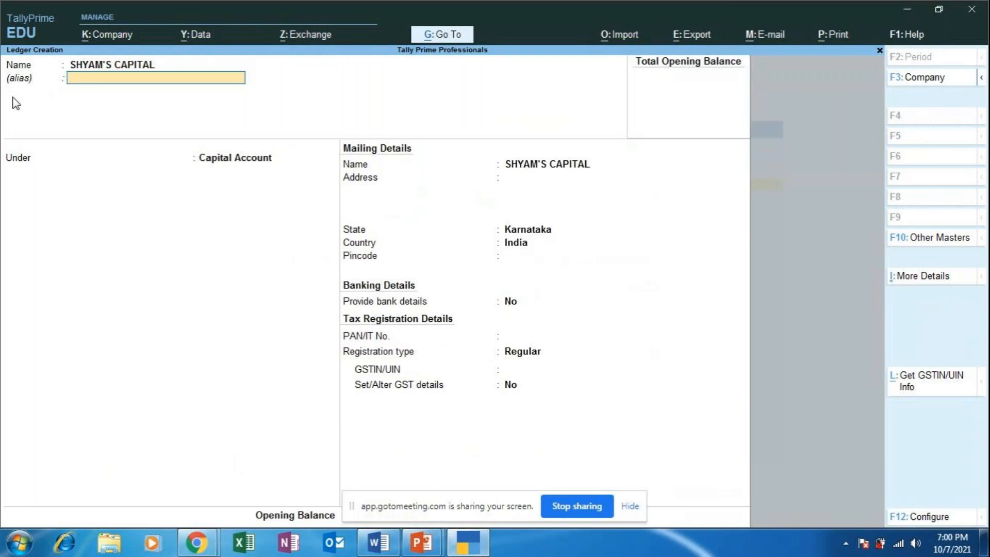
key("Up")
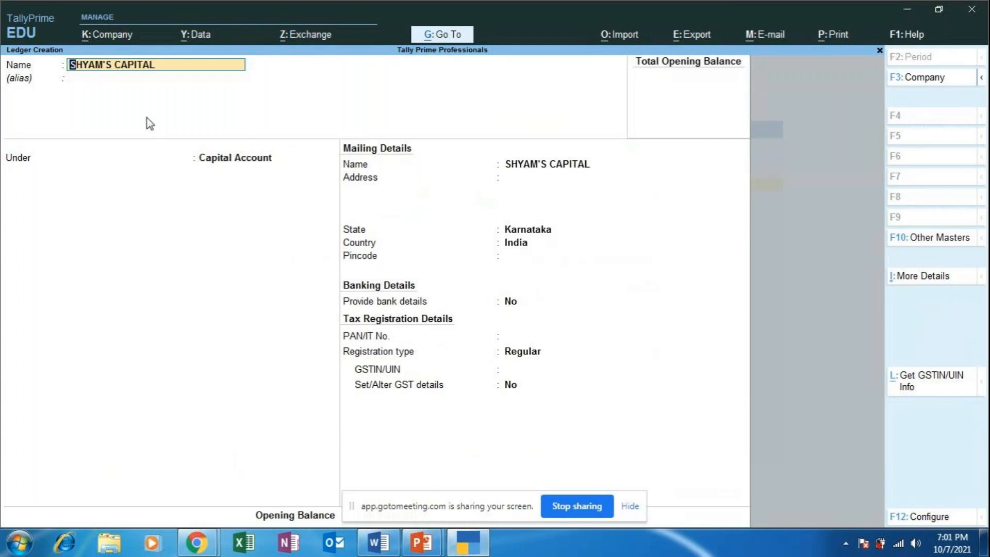
key("Return")
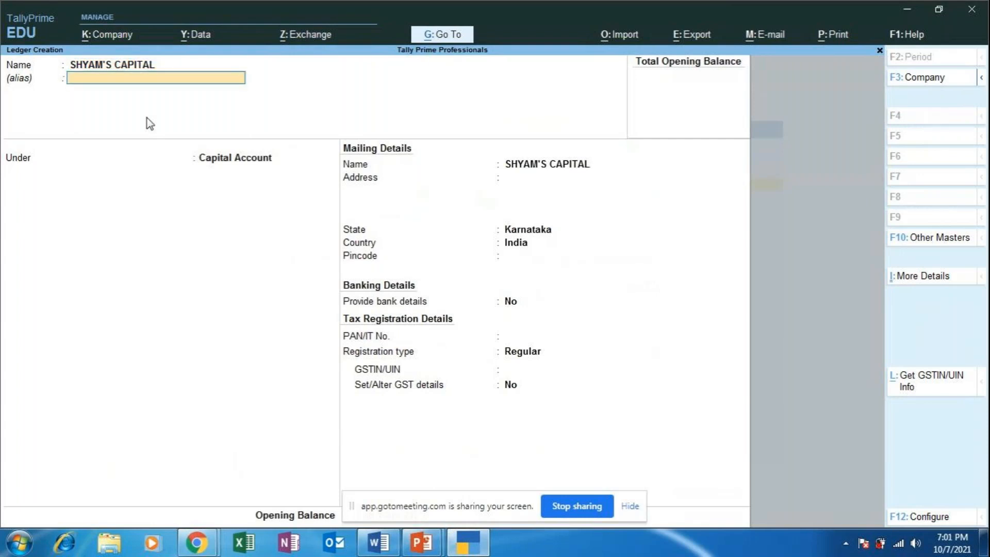
Leave the alias blank, place the ledger under Capital Account, and keep the default mailing details with no address or pincode.
key("Return")
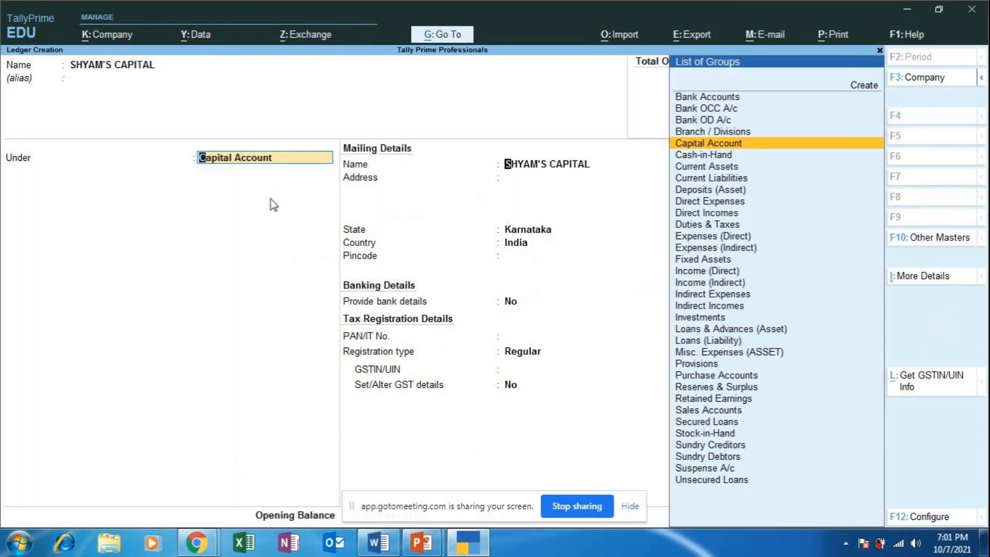
key("Return")
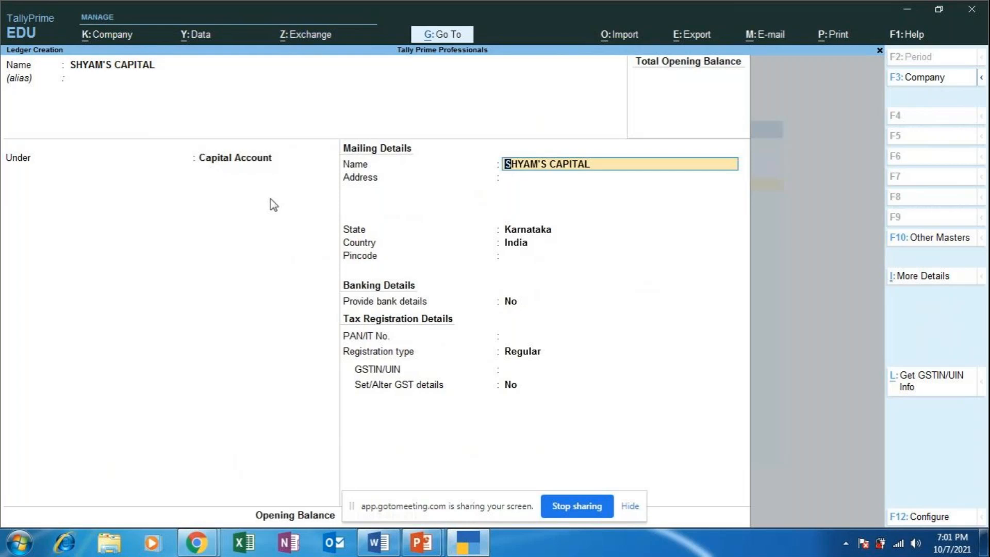
key("Return")
key("Return")
key("Return")
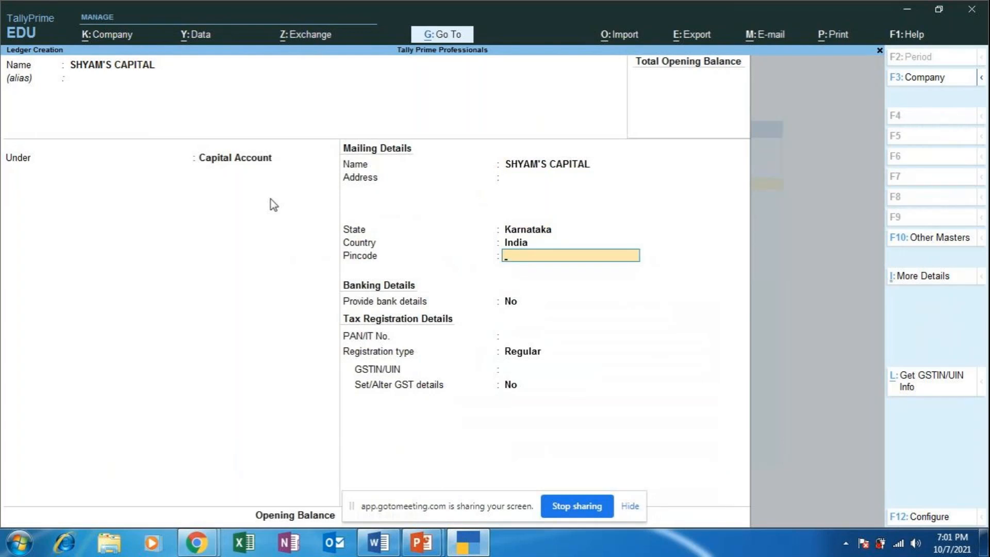
key("Return")
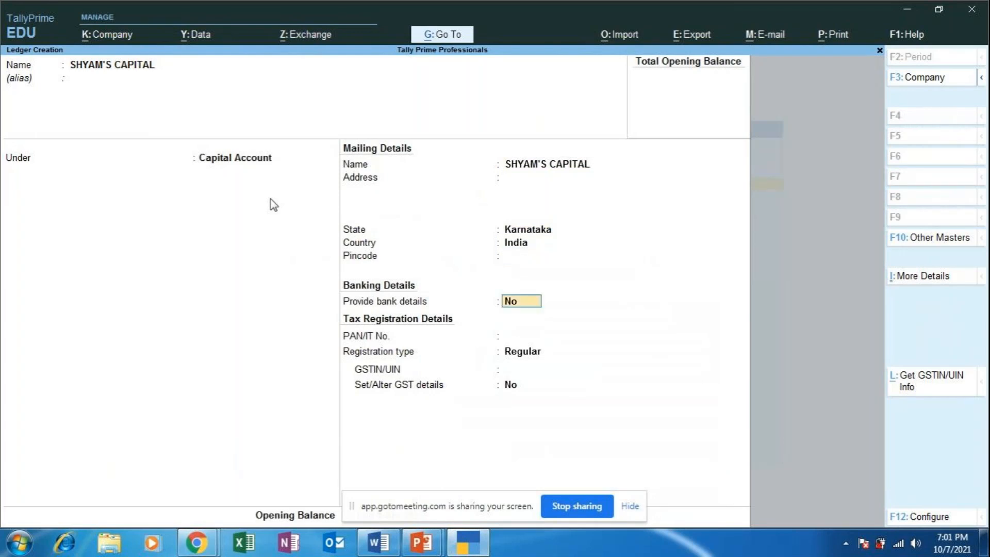
Keep bank details at No and registration type Regular, leave the opening balance blank, and save the capital ledger.
key("Return")
key("Return")
key("Return")
key("Return")
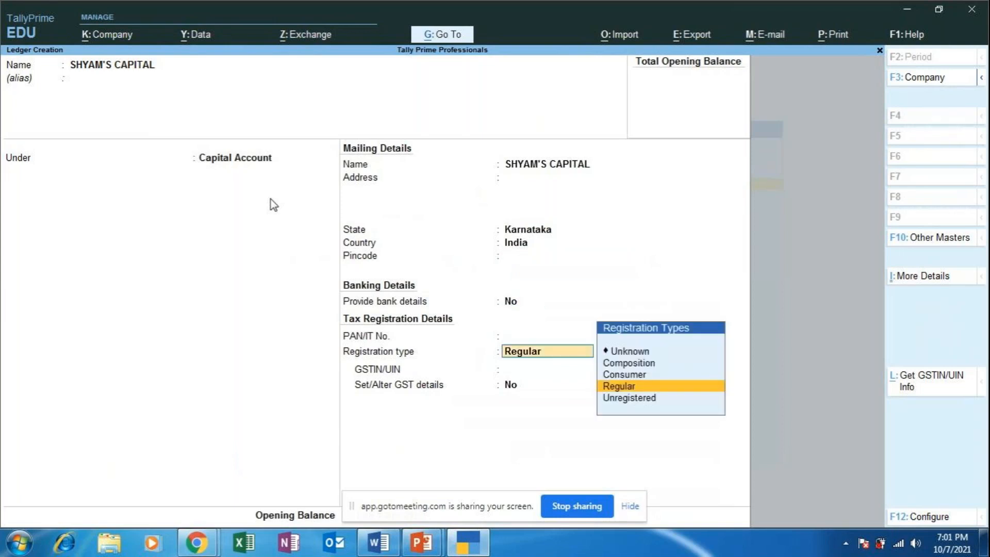
key("Return")
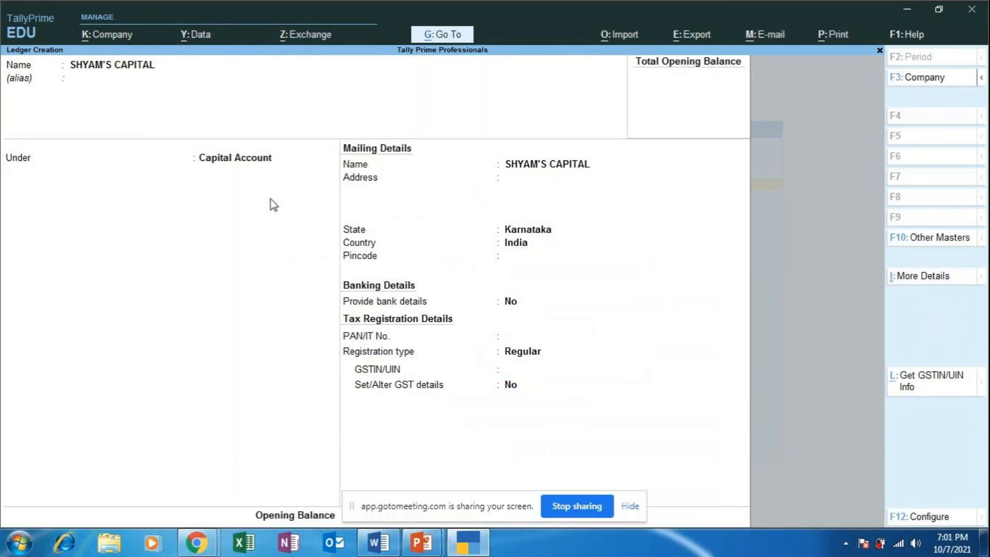
key("Return")
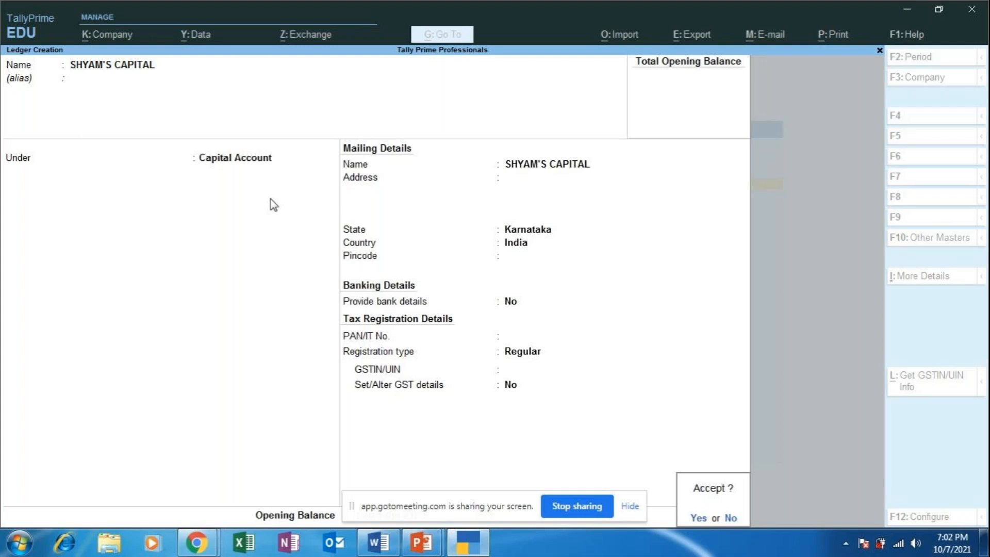
key("Return")
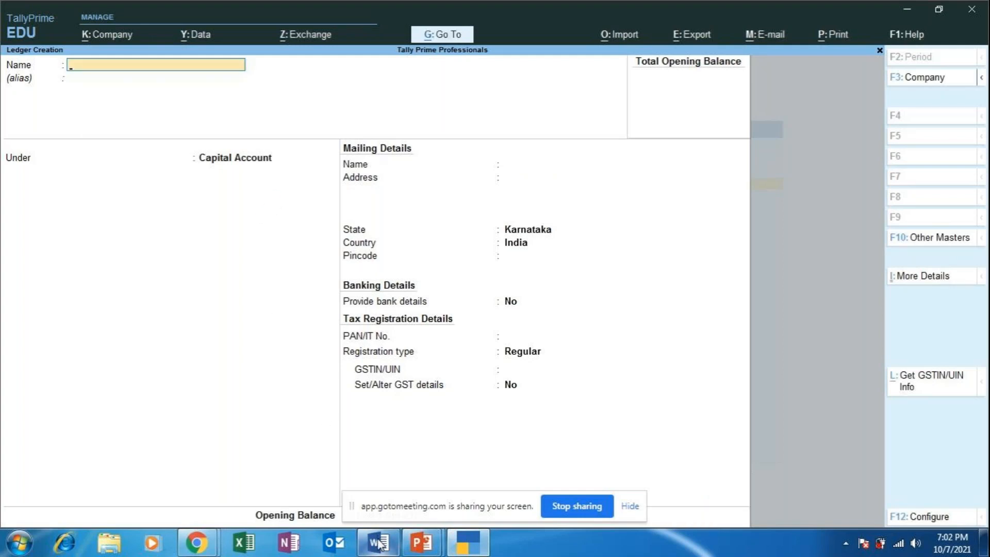
Switch to the GoToMeeting window in Chrome, mute and unmute the microphone, and return to TallyPrime.
mouse_move(196, 542)
left_click(153, 480)
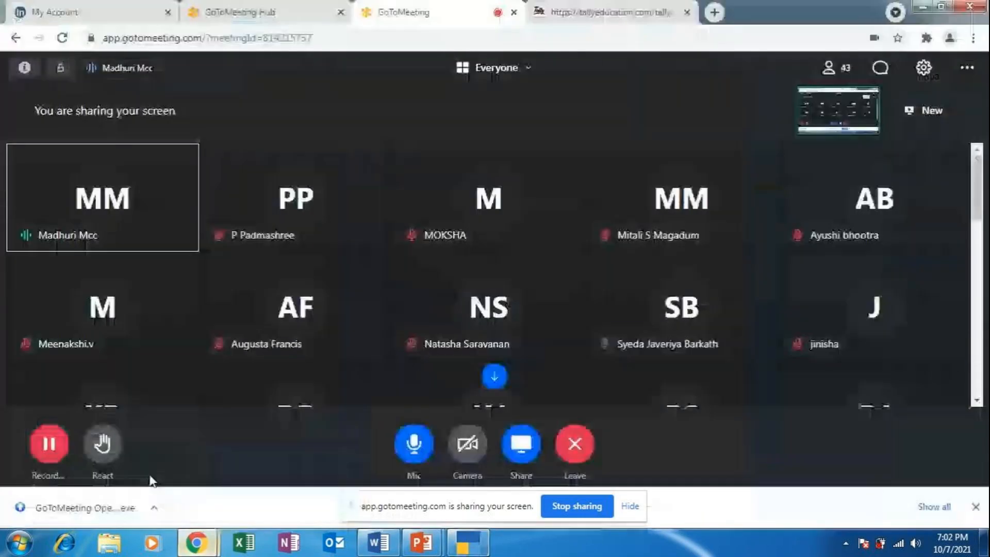
left_click(414, 443)
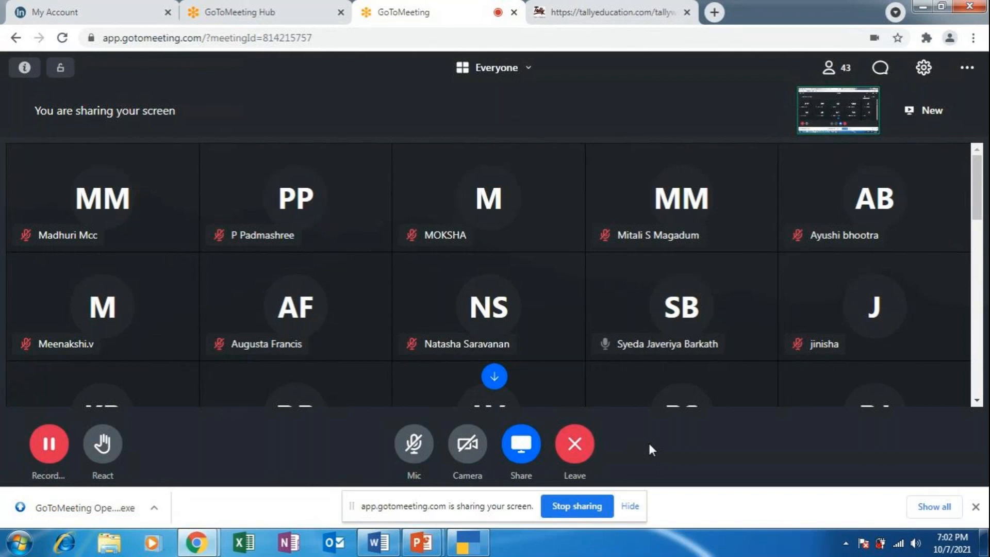
left_click(414, 443)
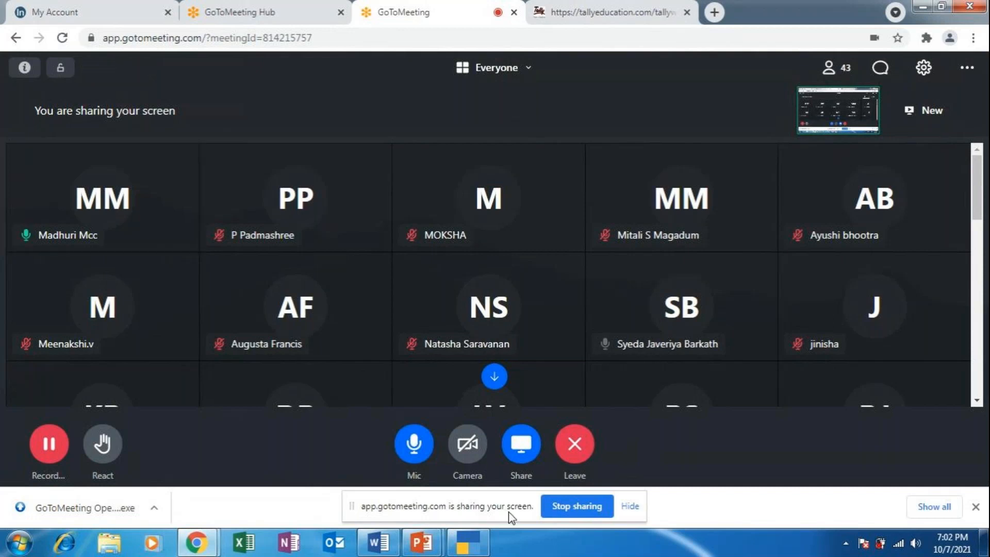
left_click(470, 544)
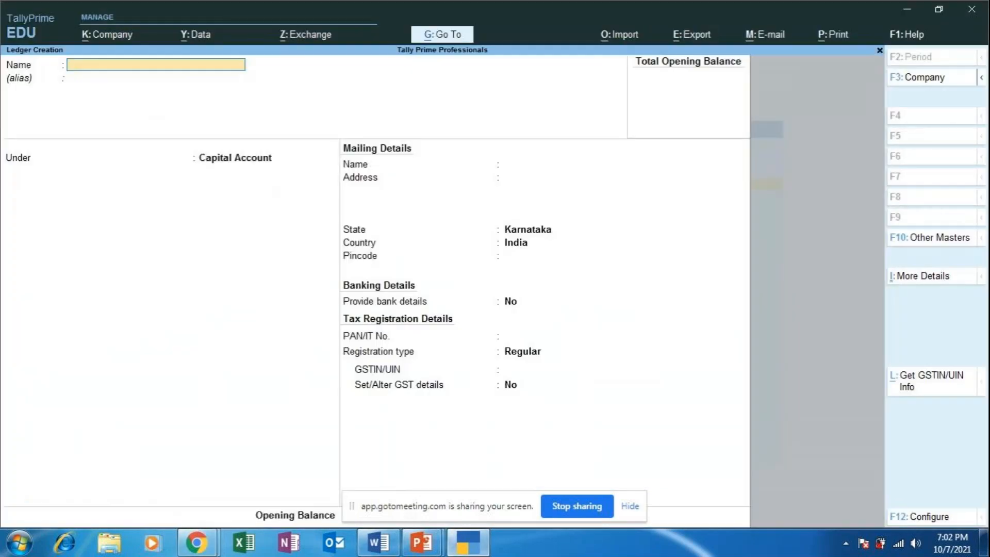
Switch to the MAPR presentation in PowerPoint and show the Ledger Creations slide full screen to check the next ledger.
mouse_move(438, 545)
left_click(361, 464)
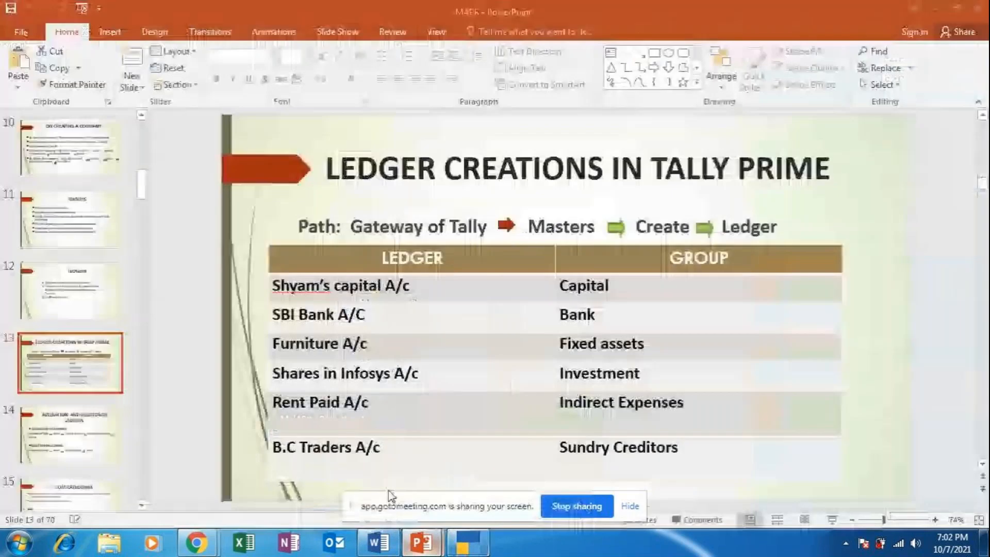
left_click(830, 520)
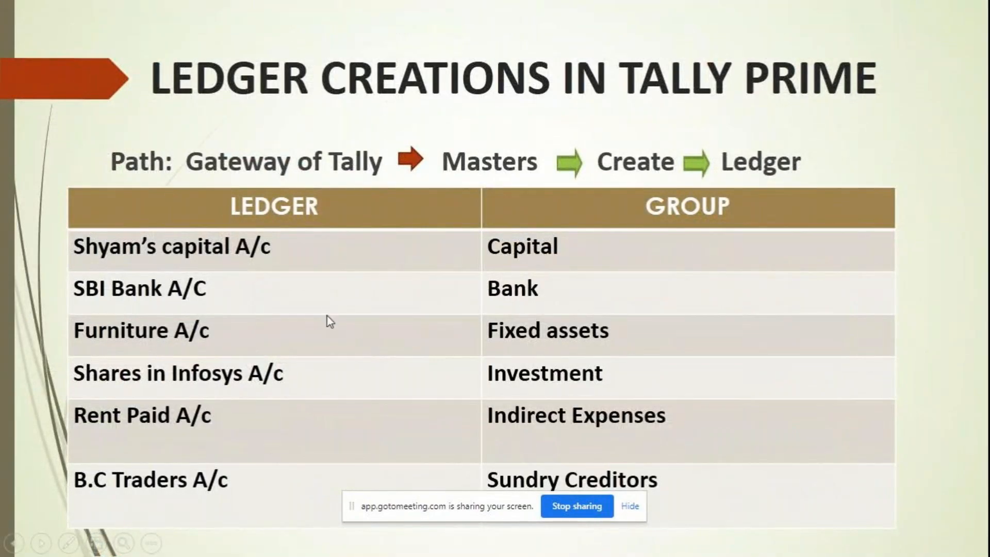
End the slide show and switch back to the ledger creation form in TallyPrime.
key("Escape")
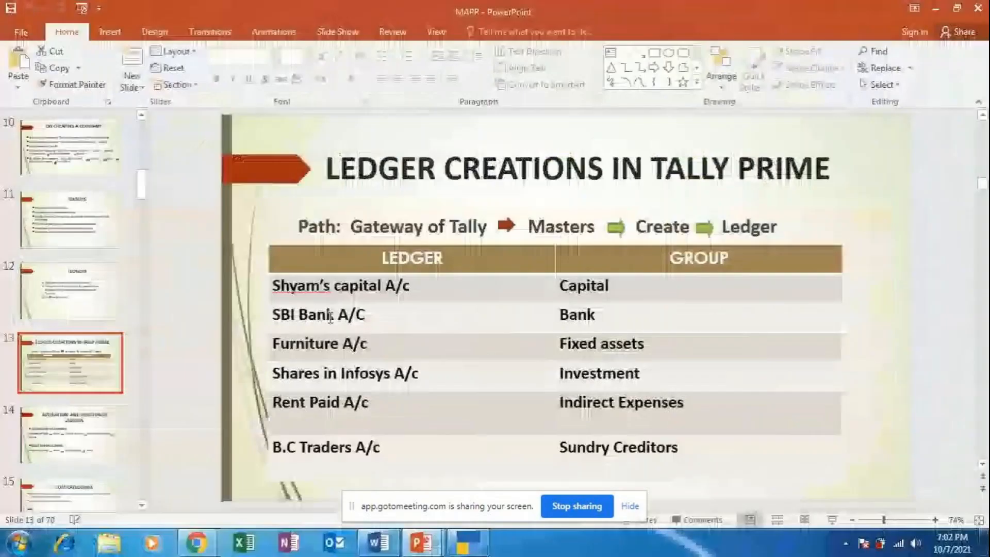
mouse_move(431, 545)
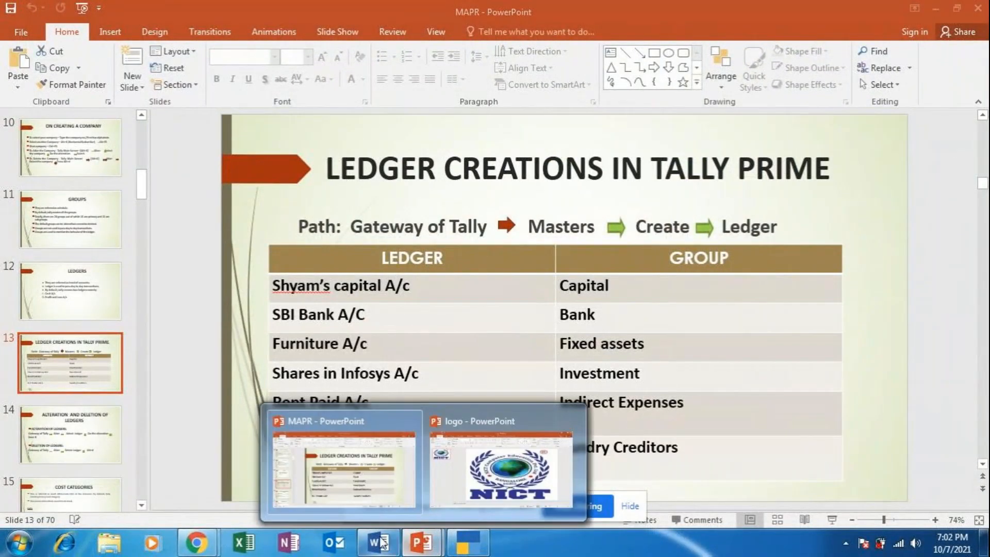
left_click(453, 547)
type("SBI BANK")
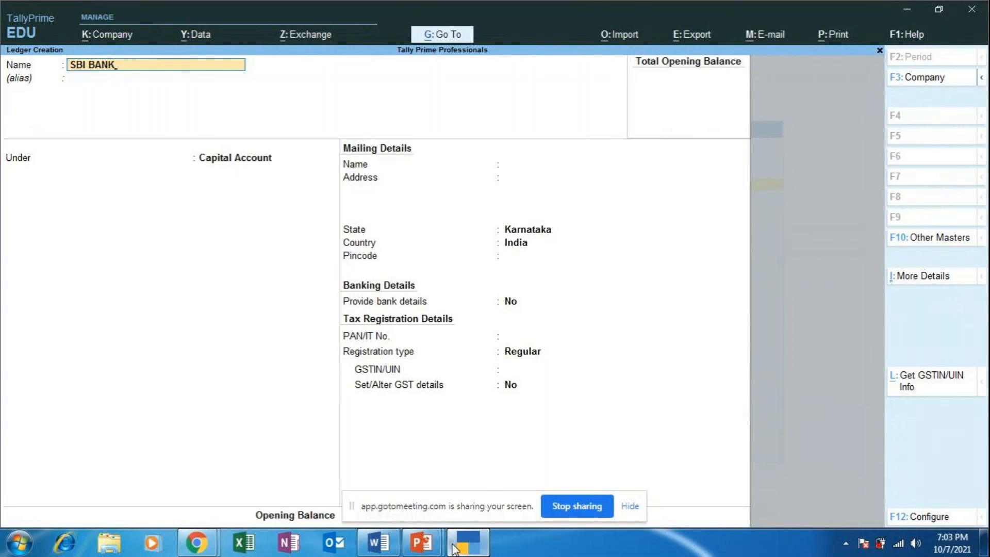
key("BackSpace")
key("BackSpace")
key("BackSpace")
key("BackSpace")
key("BackSpace")
key("BackSpace")
key("BackSpace")
key("BackSpace")
key("Escape")
key("y")
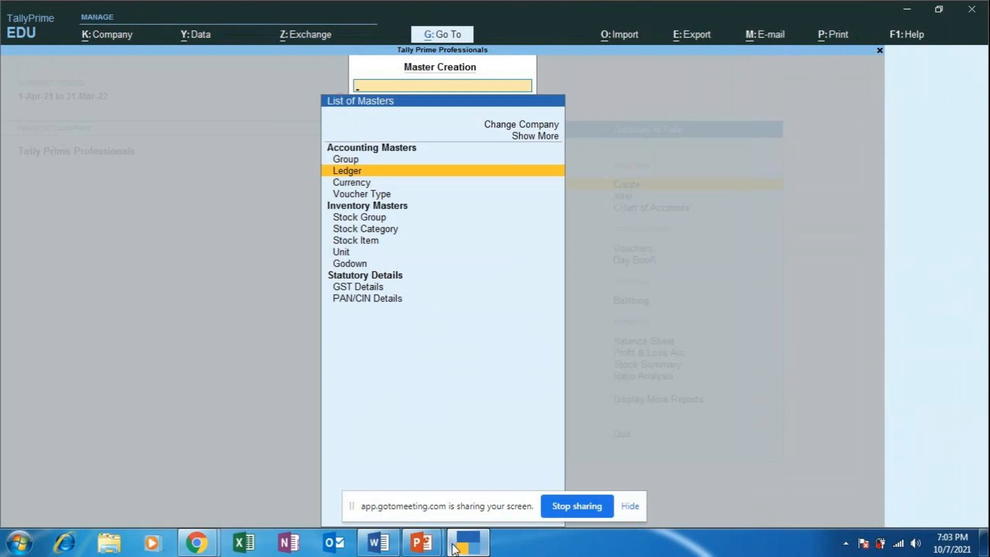
key("Up")
key("Escape")
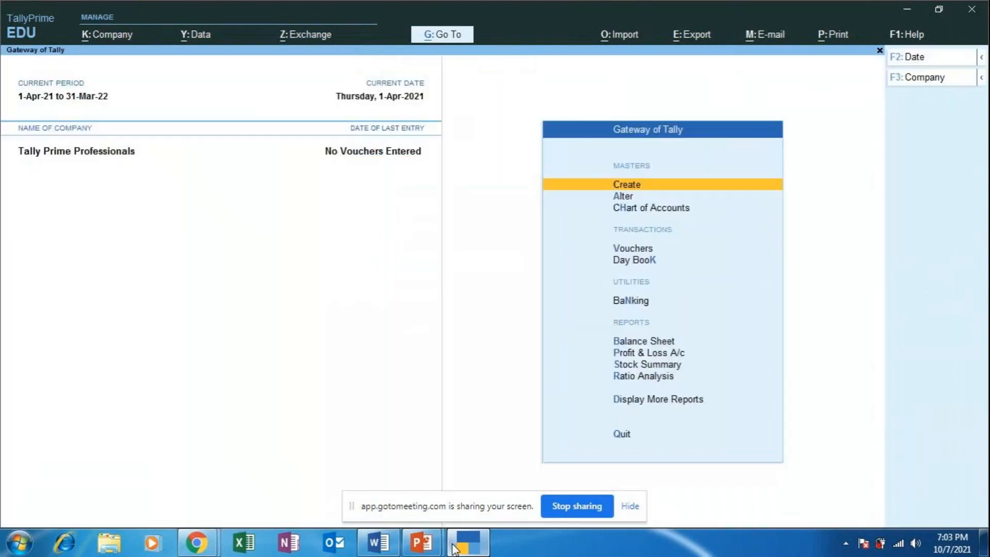
Open the owner's capital ledger for alteration, delete it, and return to the Gateway of Tally.
key("Down")
key("Return")
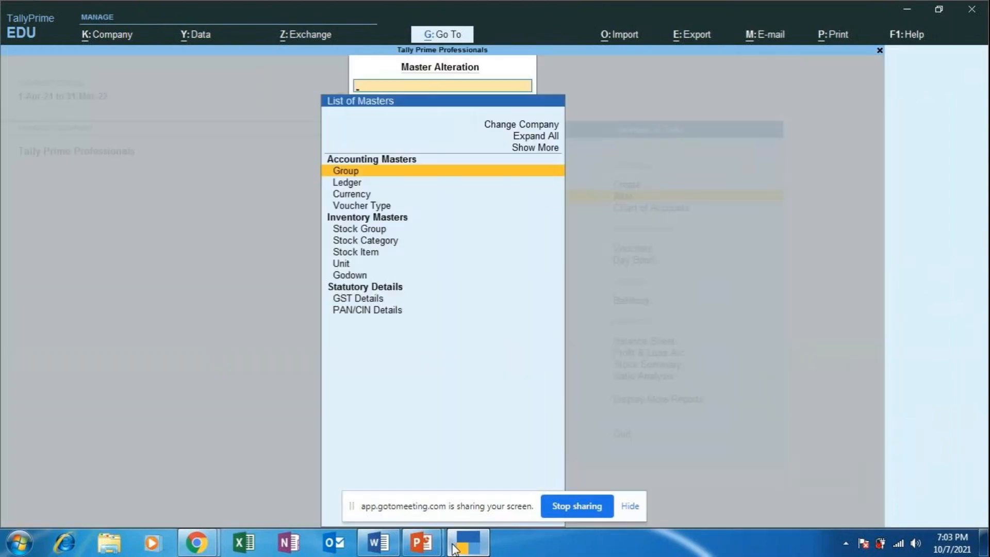
key("Down")
key("Return")
key("Down")
key("Down")
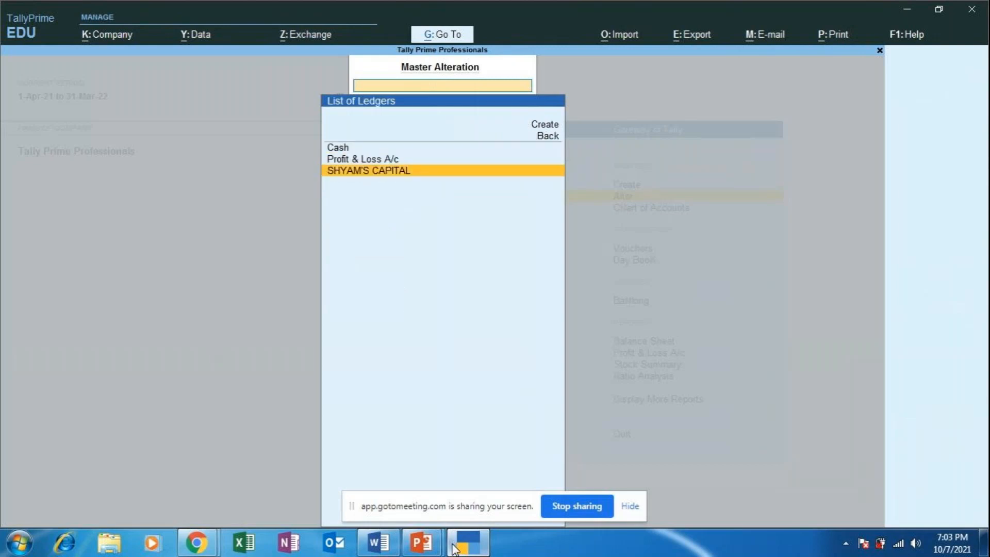
key("Return")
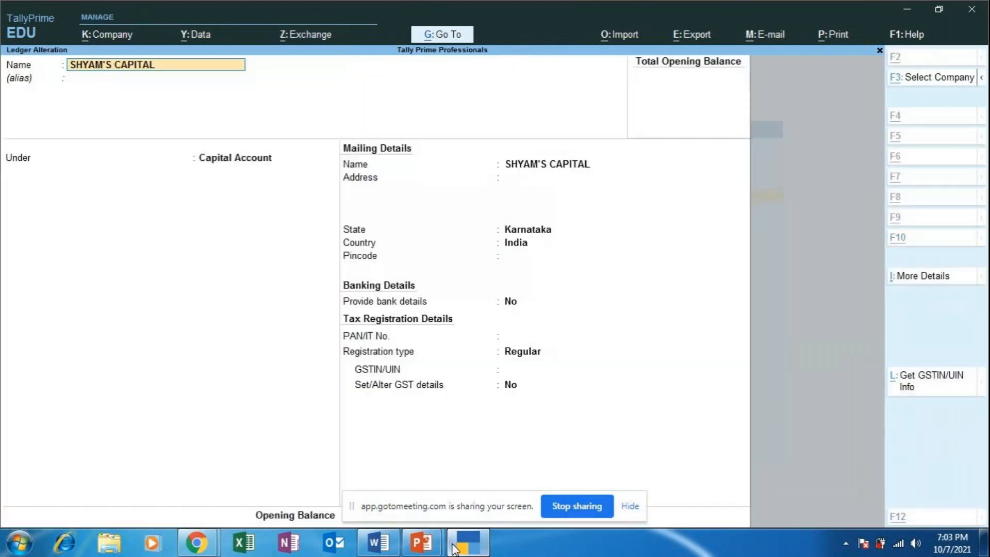
key("alt+d")
key("y")
key("Escape")
key("Escape")
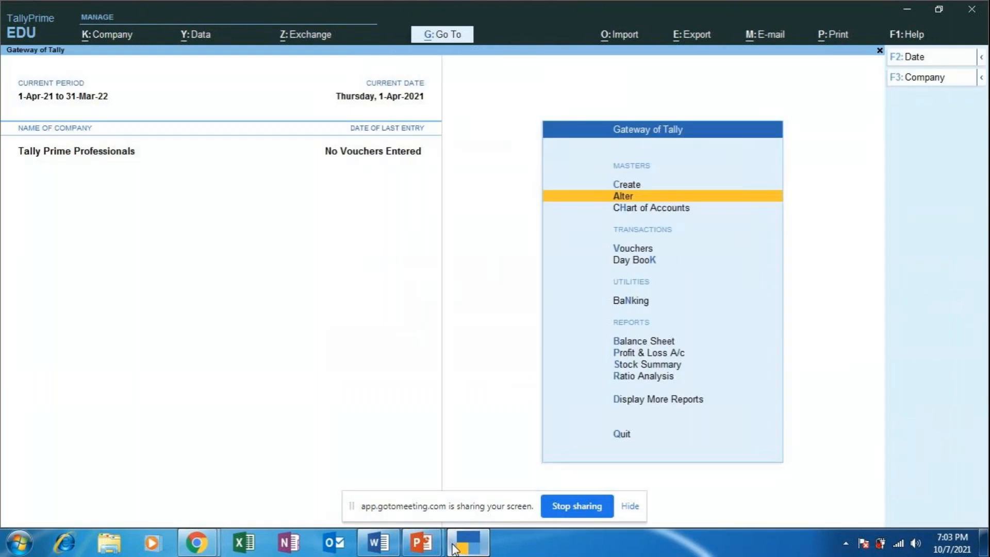
Start creating a new ledger and name it with the owner's first name followed by CAPITAL.
key("Up")
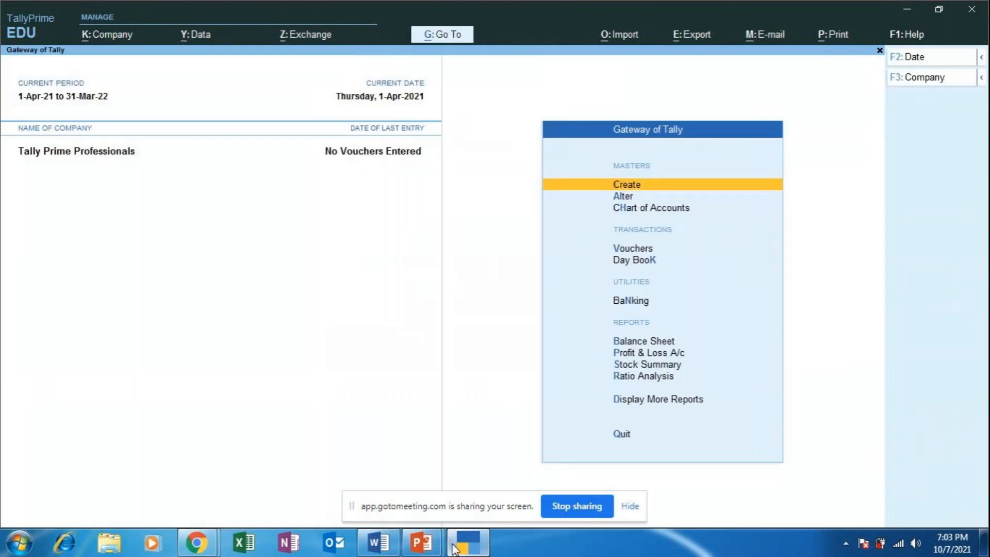
key("Return")
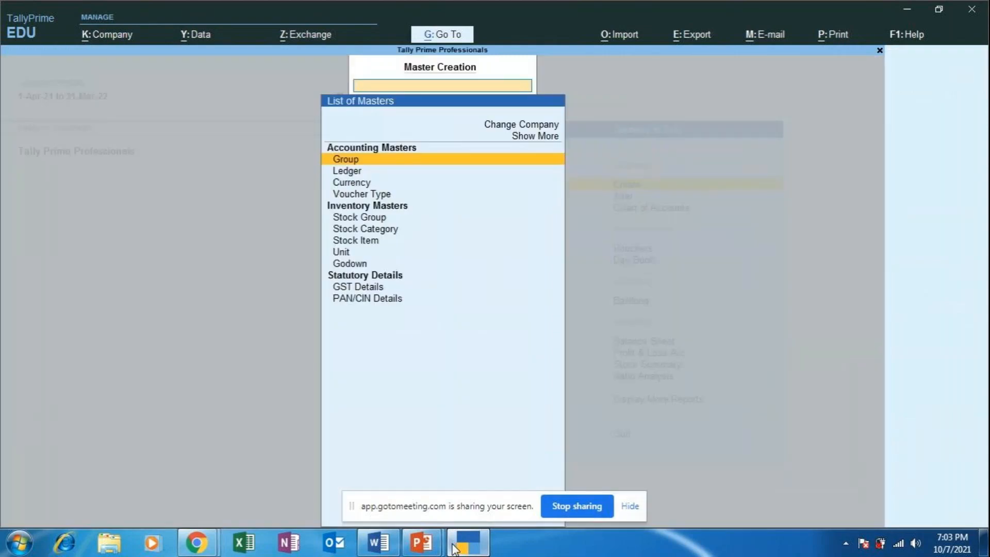
key("Down")
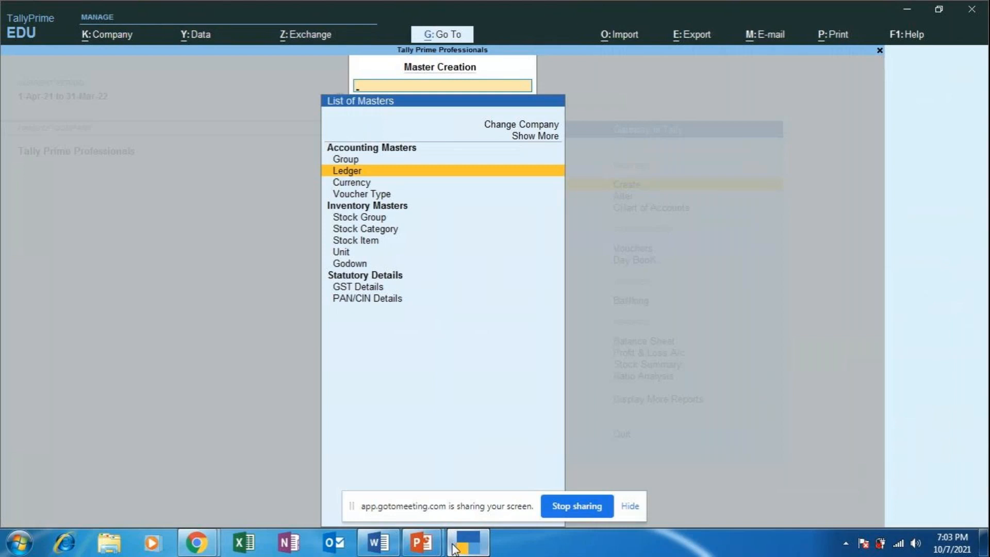
key("Return")
type("SHYAM")
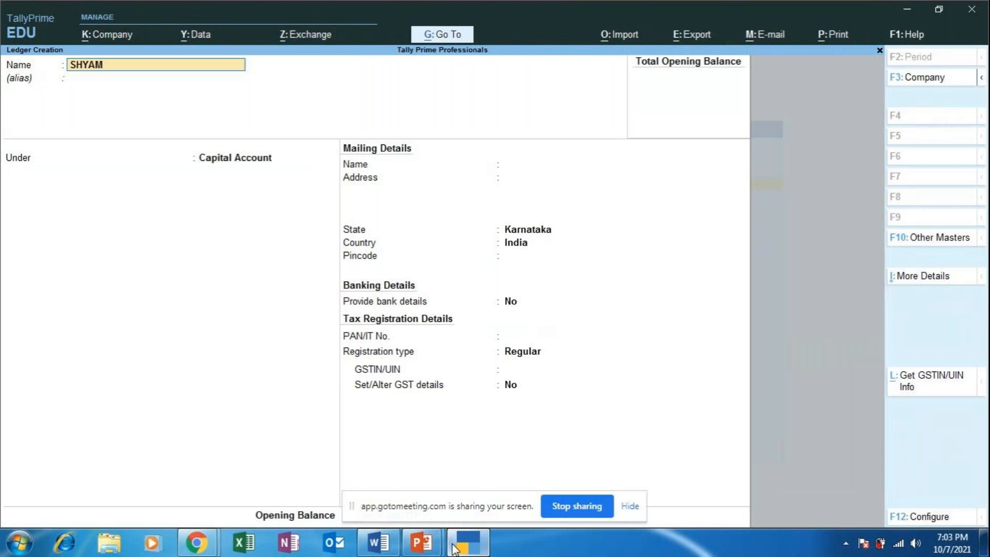
type(" CAPITAL")
key("Return")
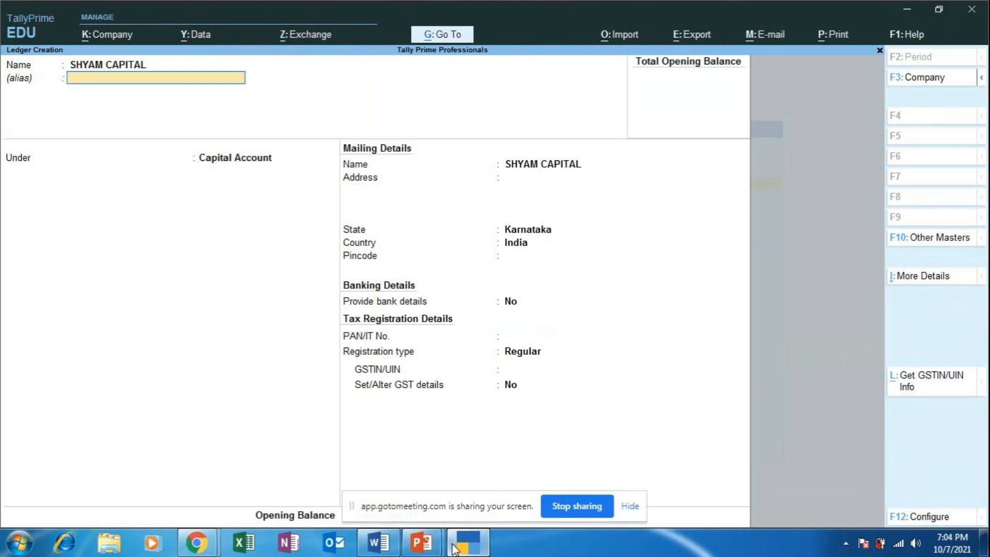
Leave the alias blank, group the ledger under Capital Account, and accept the default mailing details.
key("Return")
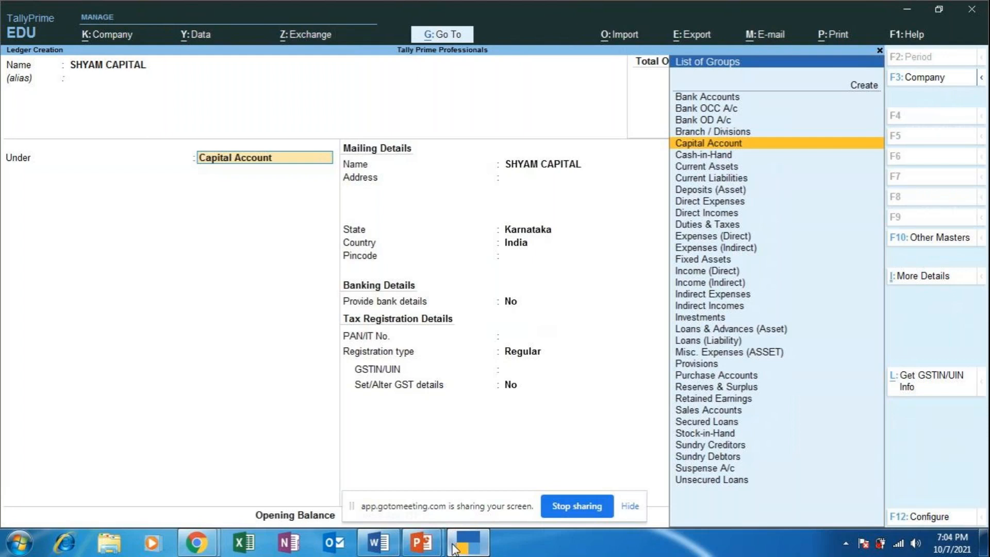
type("CAP")
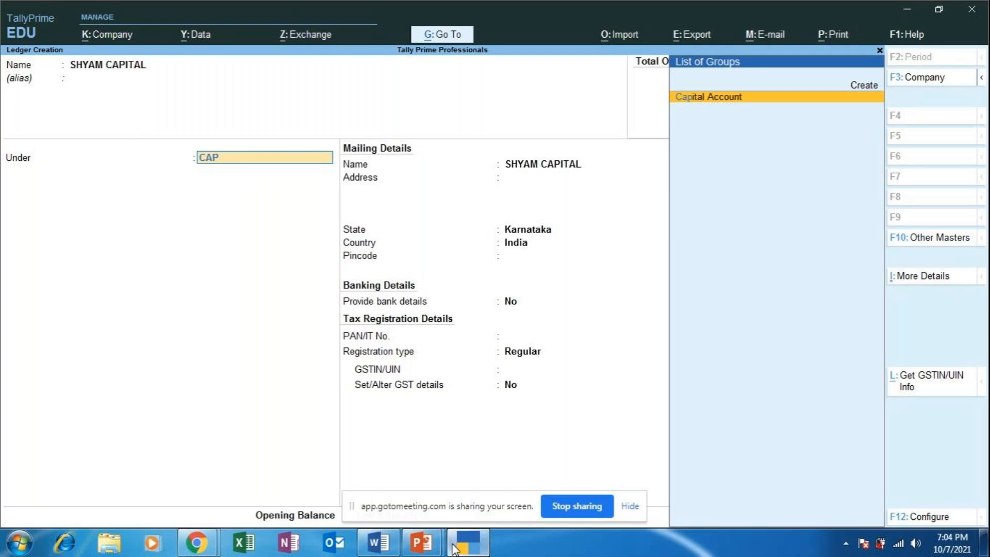
key("Return")
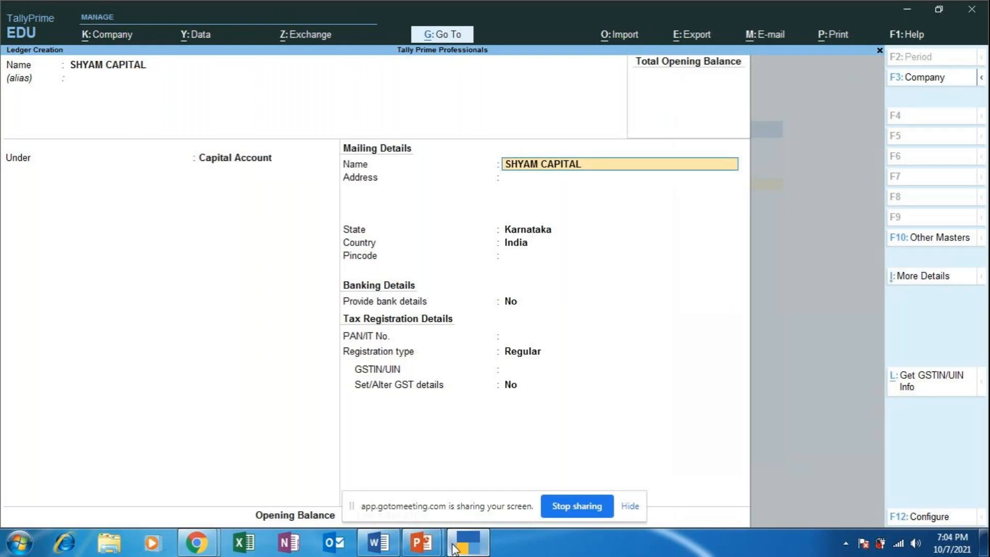
key("Return")
key("Return")
key("Return")
key("Return")
key("Return")
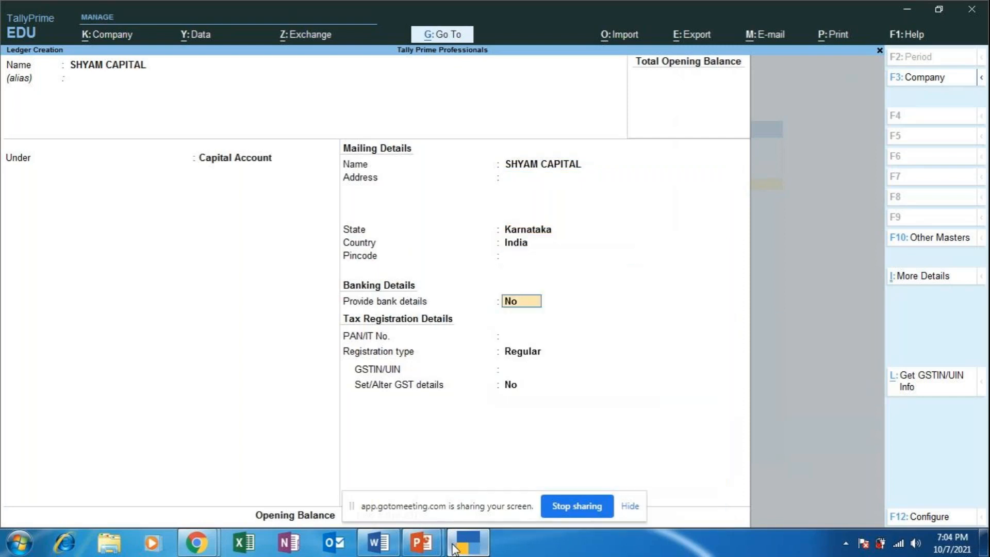
Accept No for bank details and Regular registration, leave GSTIN and opening balance blank, and save the recreated capital ledger.
key("Return")
key("Return")
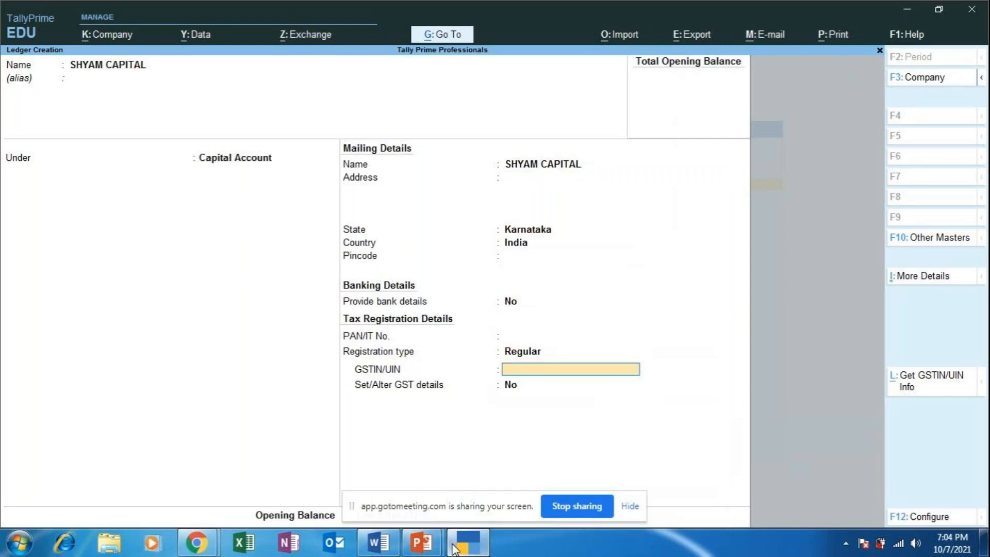
key("Return")
key("Return")
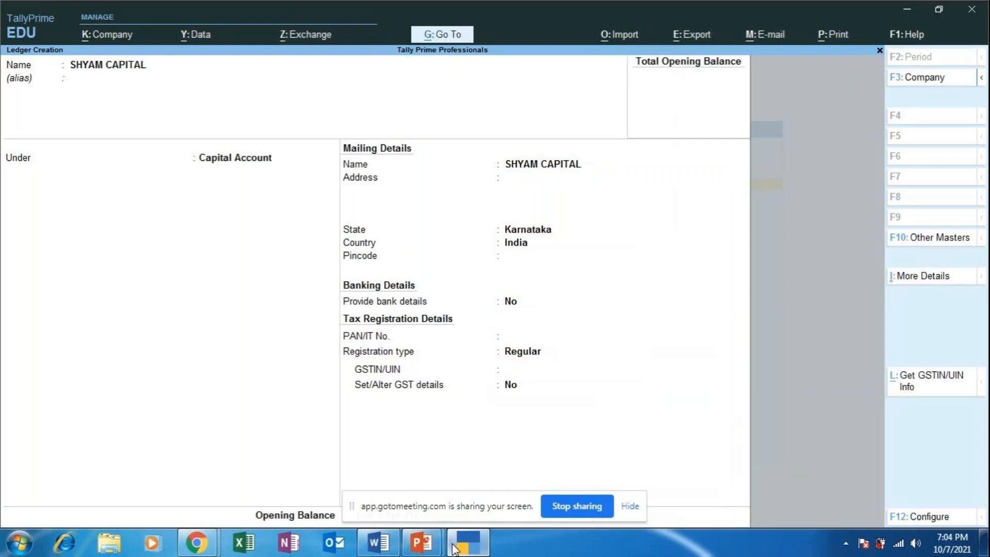
key("Return")
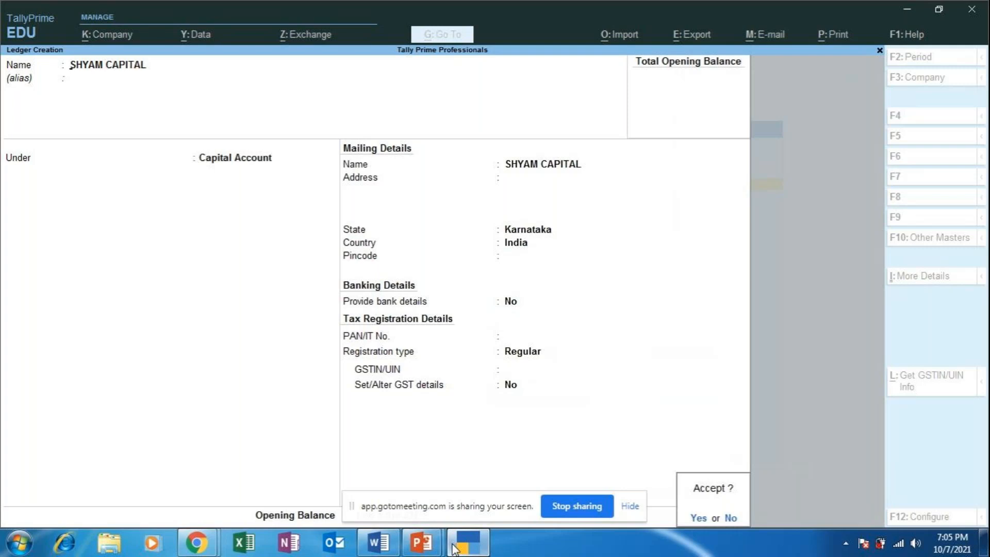
key("Return")
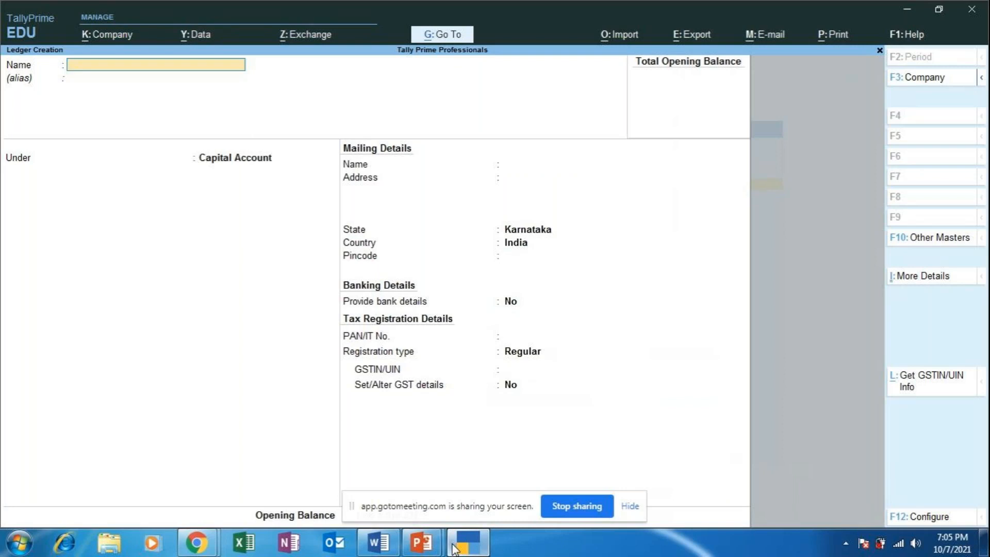
Check the next ledger on the full-screen Ledger Creations slide of the MAPR presentation in PowerPoint and return to TallyPrime.
left_click(421, 548)
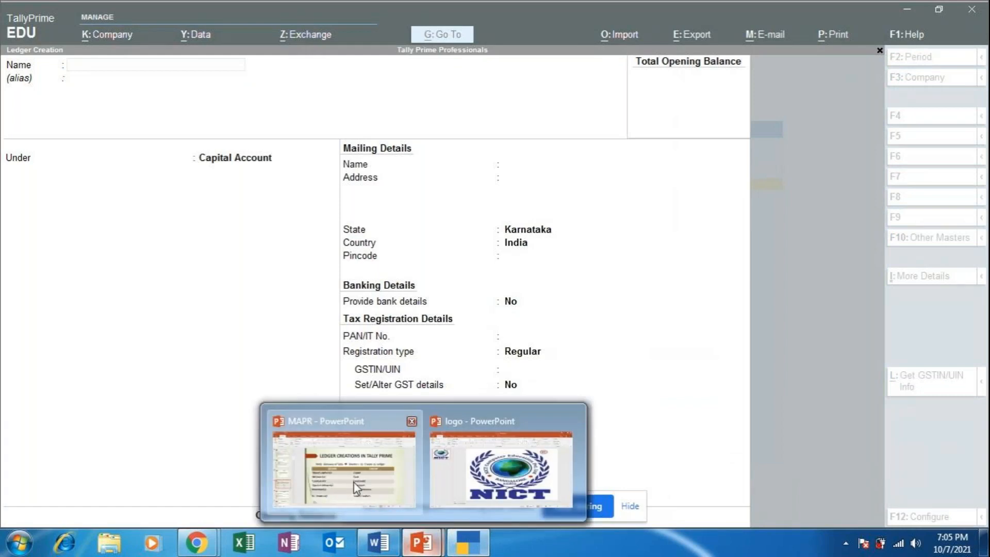
left_click(354, 488)
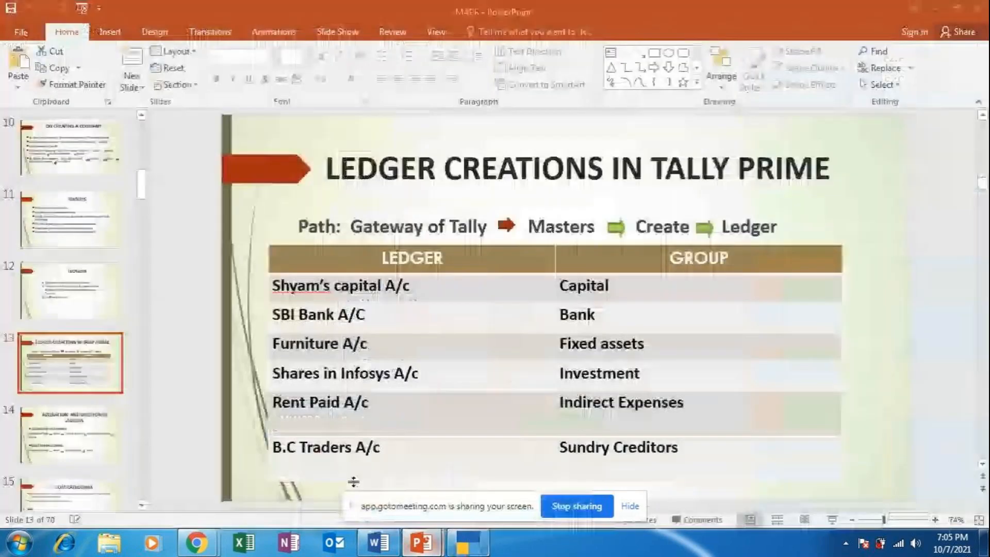
left_click(835, 519)
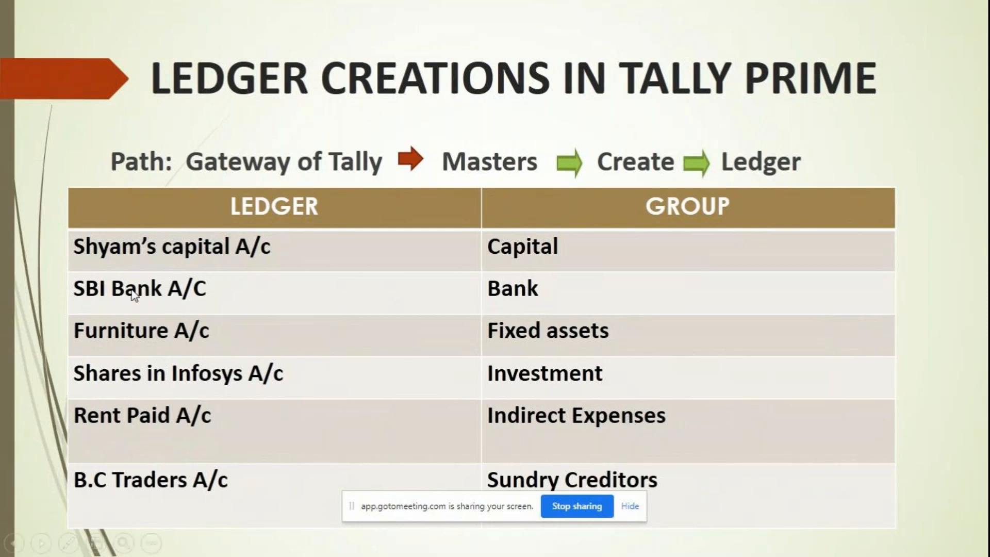
key("Escape")
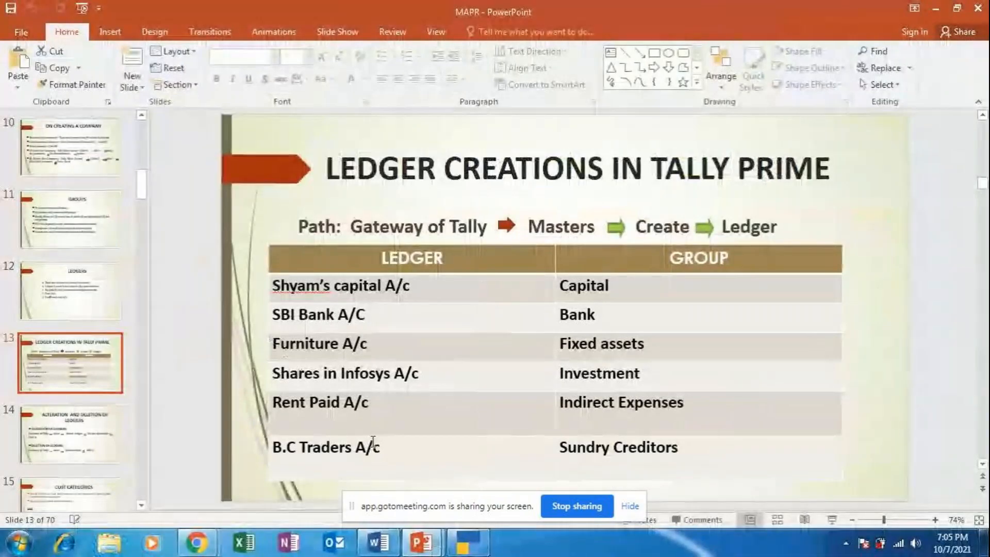
left_click(479, 542)
Name the new ledger SBI BANK and leave its alias blank.
type("SB")
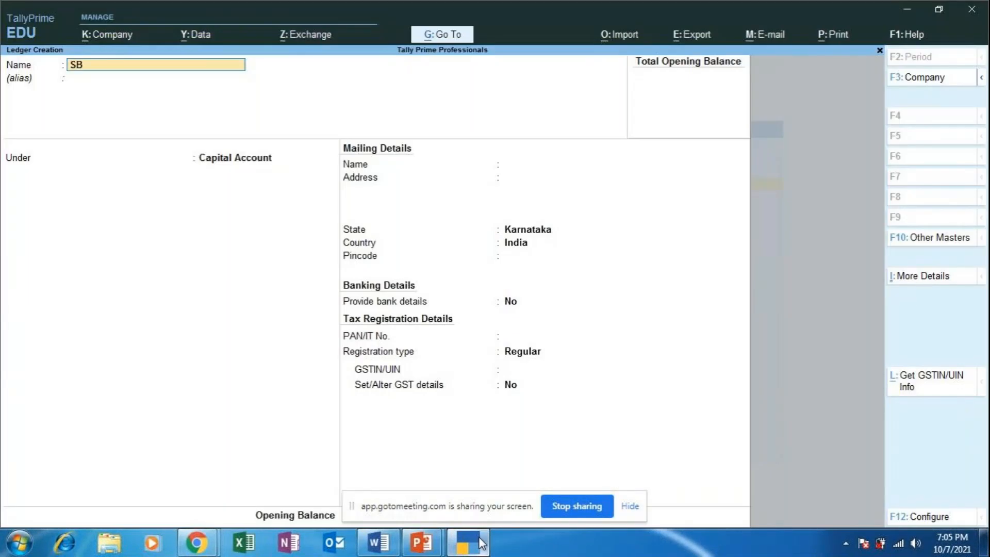
type("I BANK")
key("Return")
key("Return")
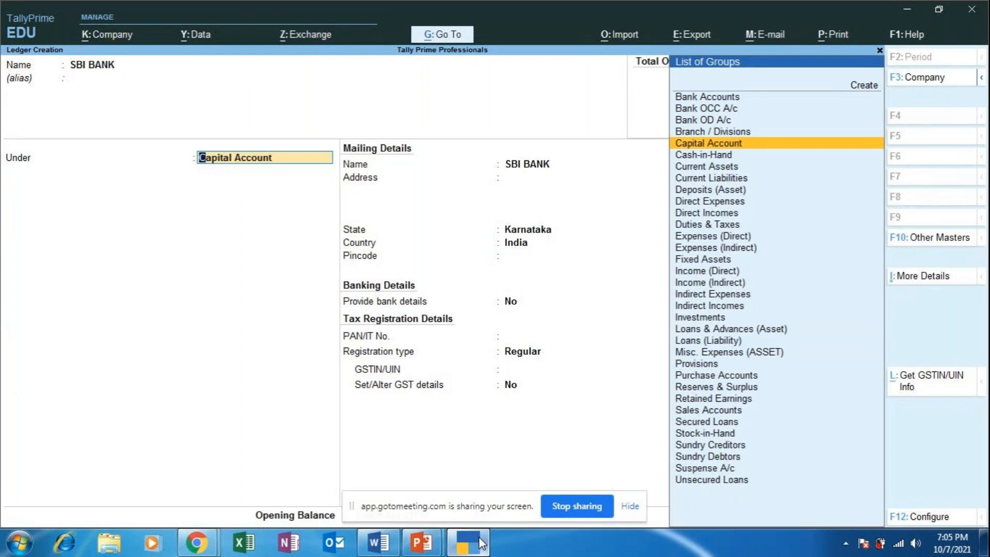
Place the SBI BANK ledger under the Bank Accounts group.
key("Up")
key("Up")
key("Up")
key("Up")
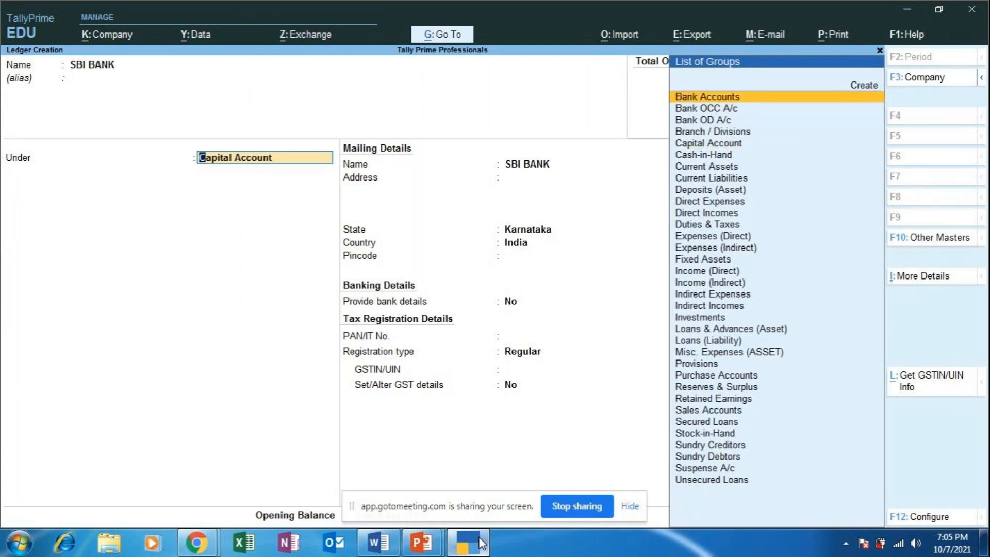
key("Down")
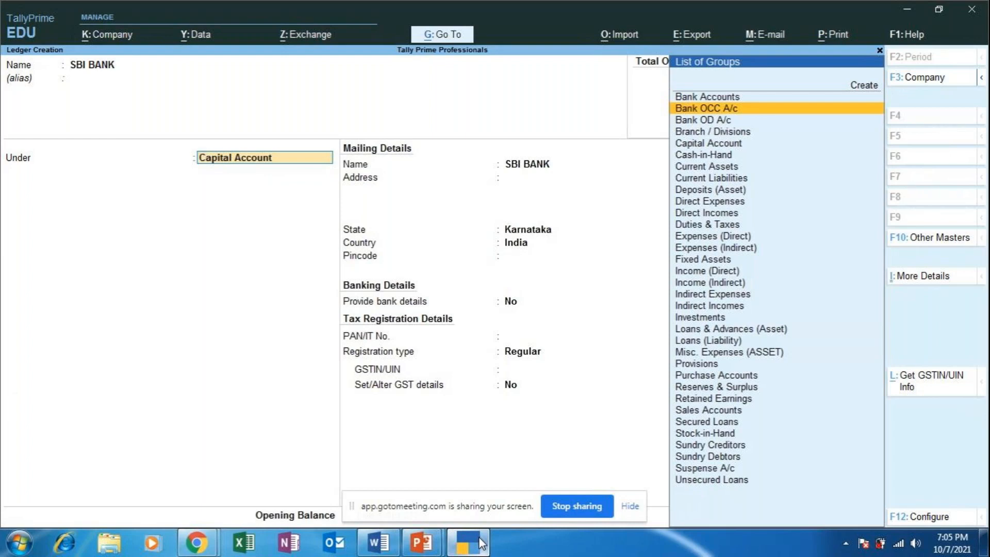
key("Down")
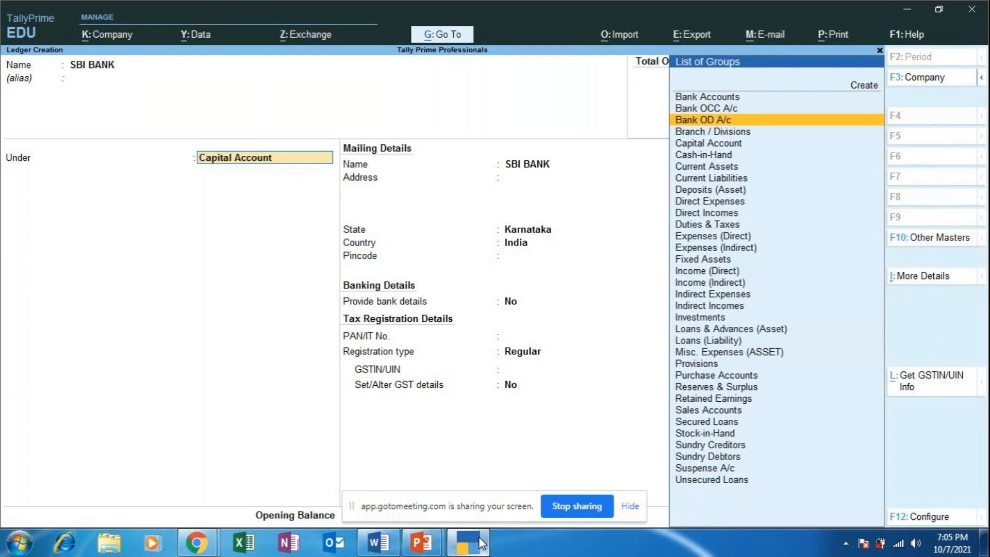
key("Up")
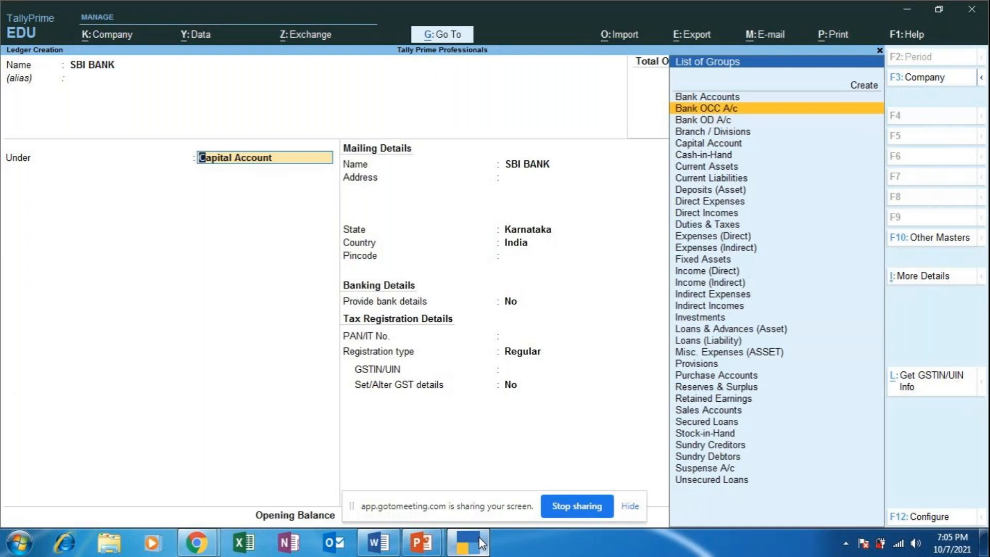
key("Up")
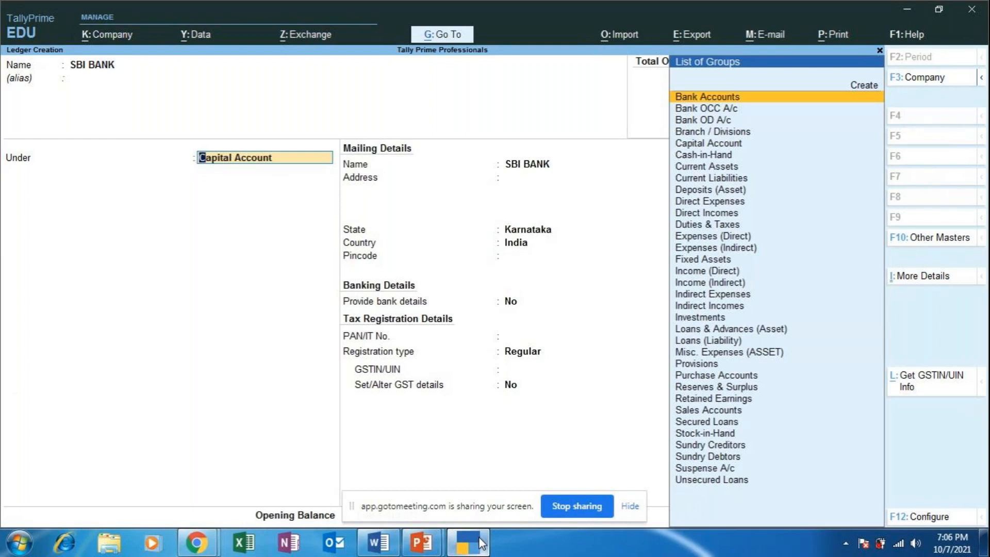
key("Return")
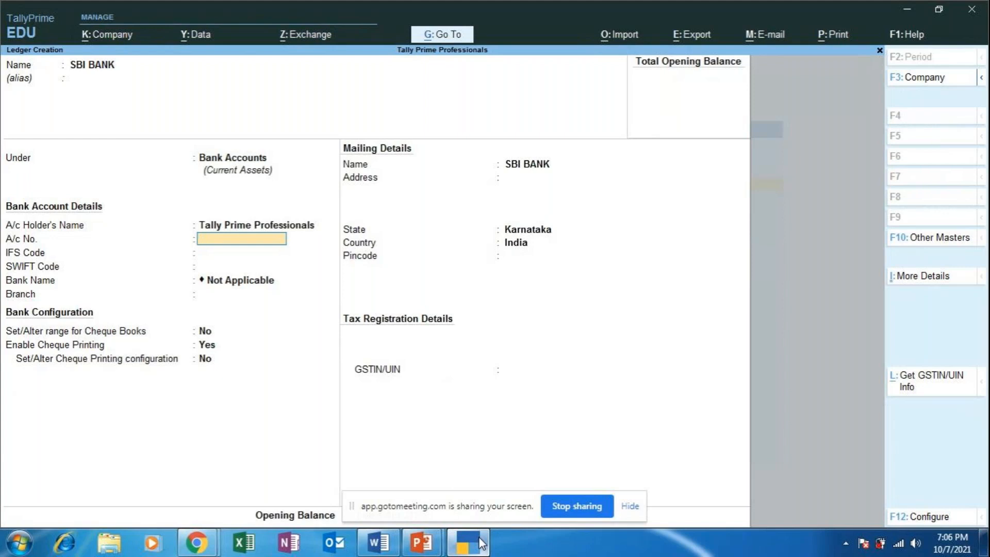
Enter the account number, IFS code SBIO0123456 and branch JAYANAGAR, leaving the SWIFT code blank and the bank name Not Applicable.
type("001")
key("Return")
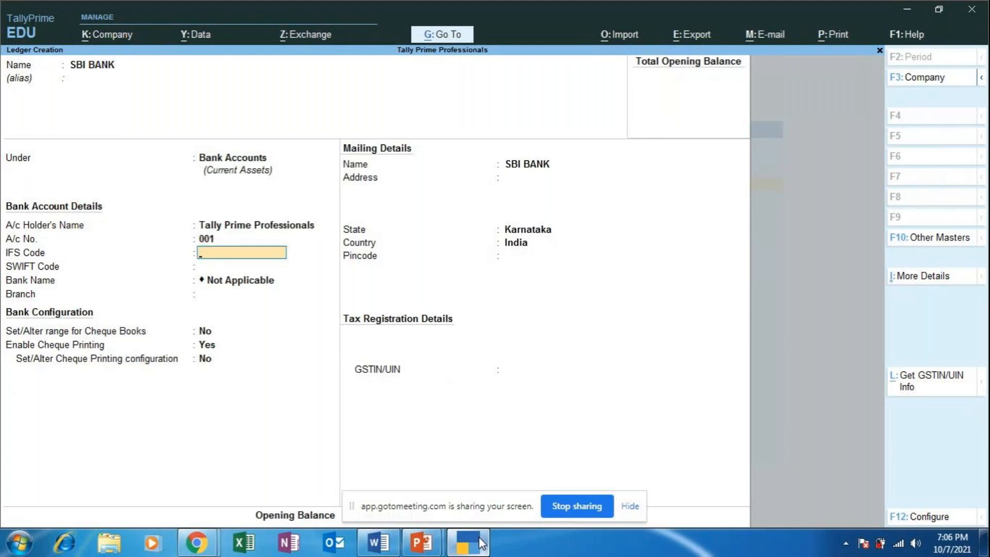
type("SBIO0123456")
key("Return")
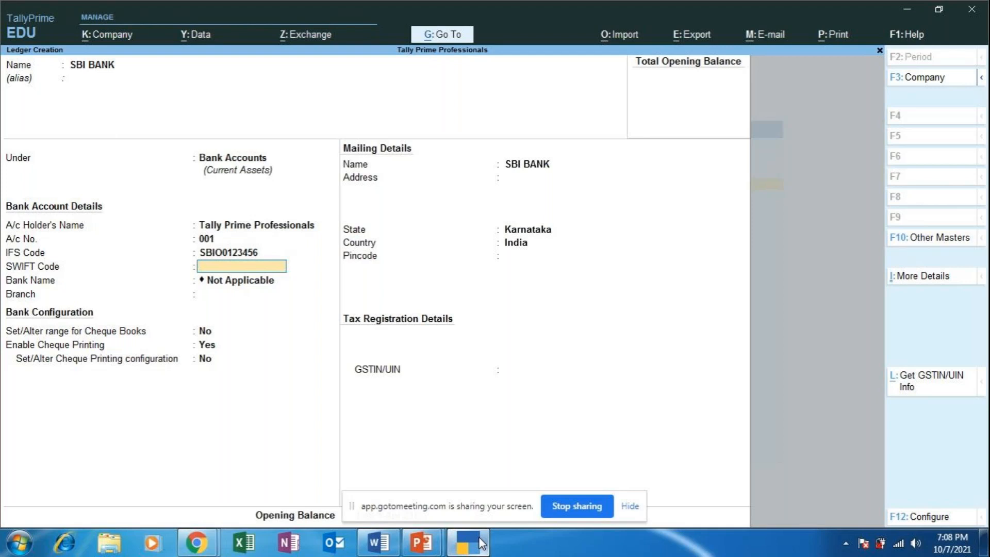
key("Return")
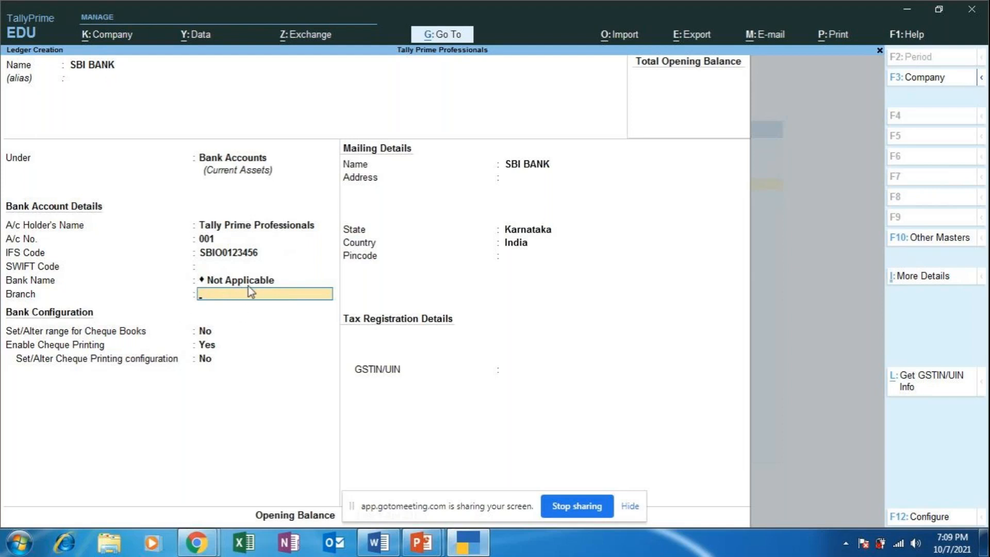
type("JAYA")
type("NAGAR")
key("Return")
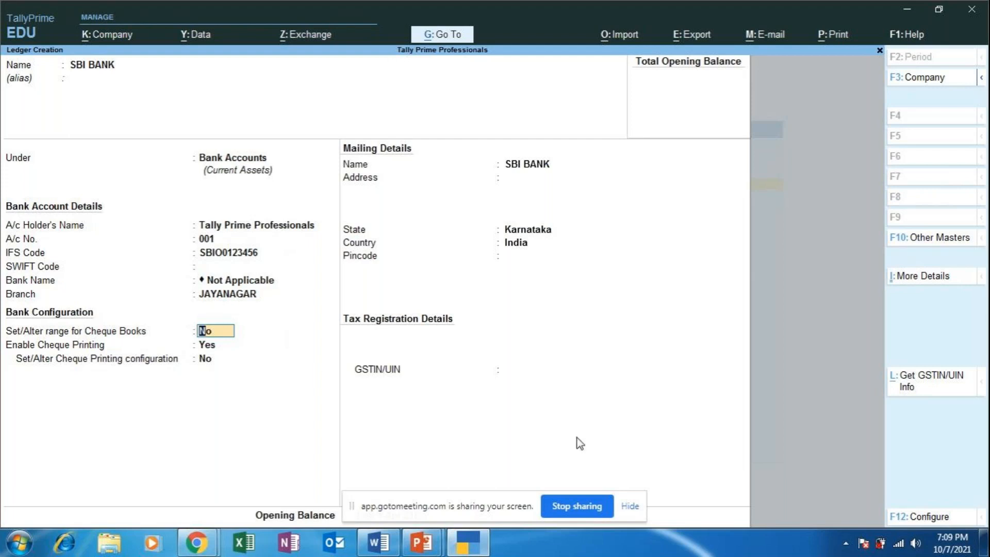
Hide the screen-sharing notice and accept the SBI BANK cheque settings of No, Yes and No along with the mailing name.
left_click(634, 506)
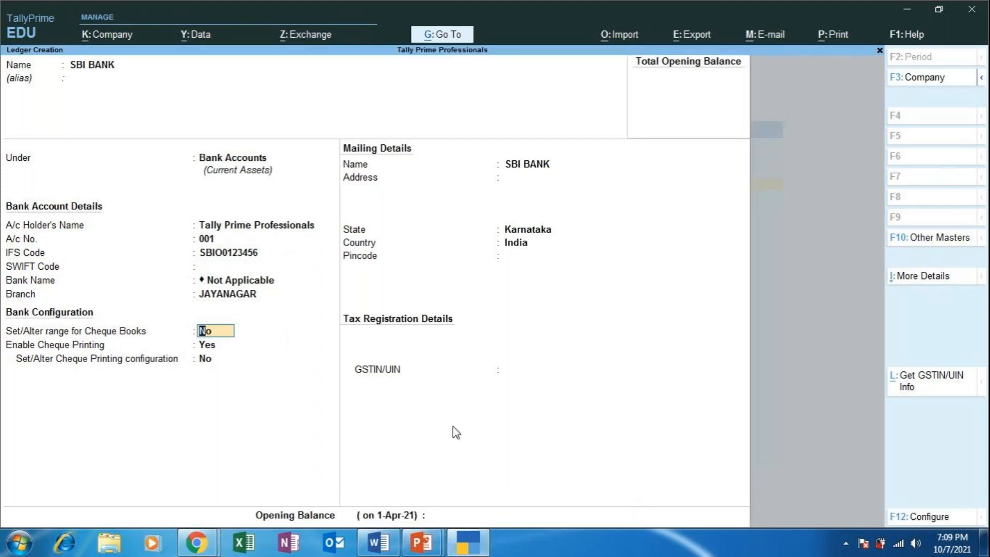
key("Return")
key("Return")
key("Return")
key("Return")
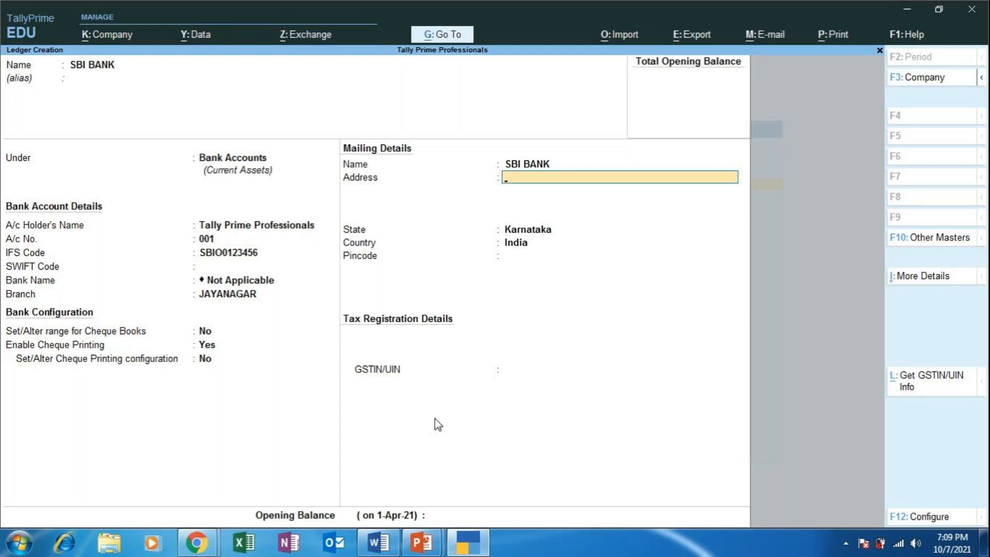
Keep the state and country, leave address, GSTIN/UIN and opening balance blank, and save the SBI BANK ledger.
key("Return")
key("Return")
key("Return")
key("Return")
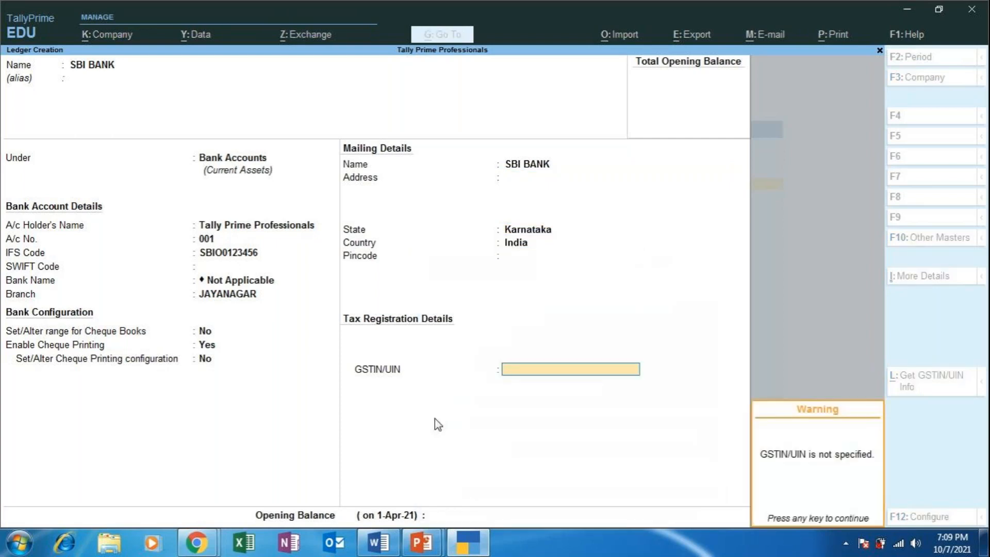
key("Return")
key("Return")
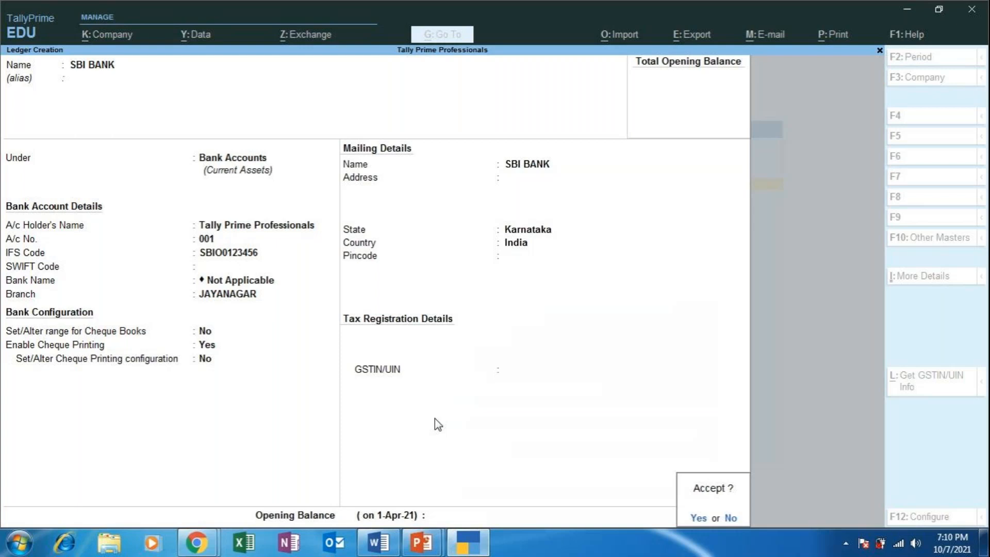
key("y")
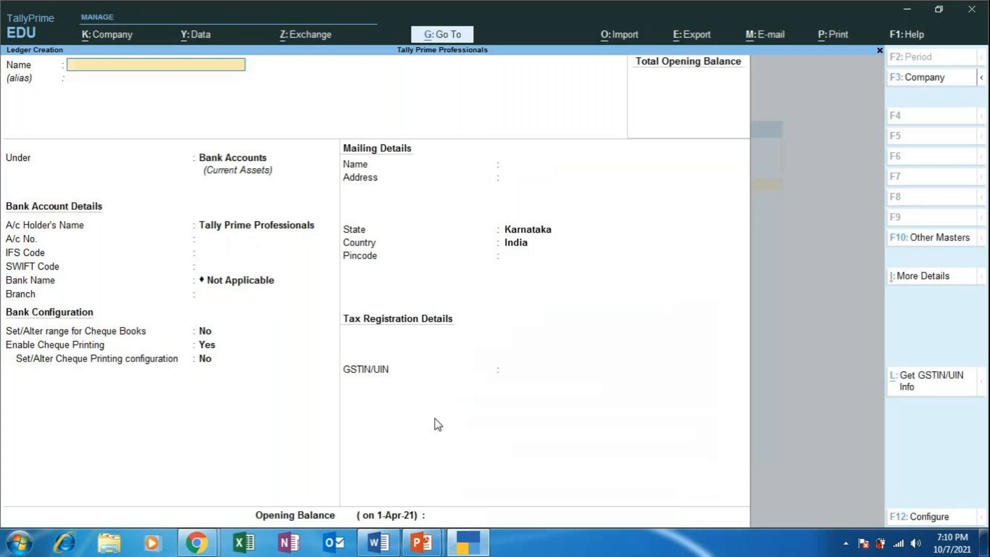
Check the next ledger and its group on the full-screen Ledger Creations slide in PowerPoint and return to TallyPrime.
left_click(423, 550)
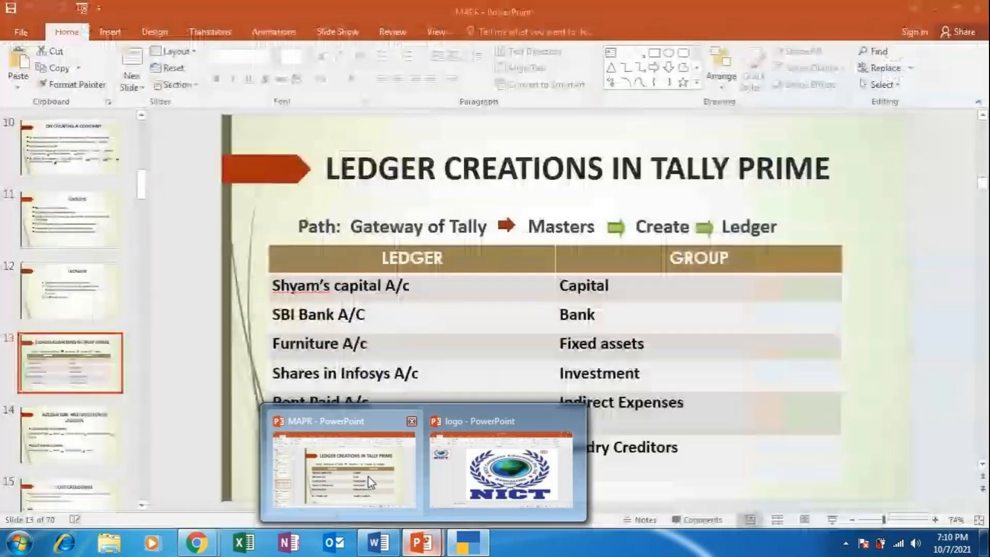
left_click(344, 472)
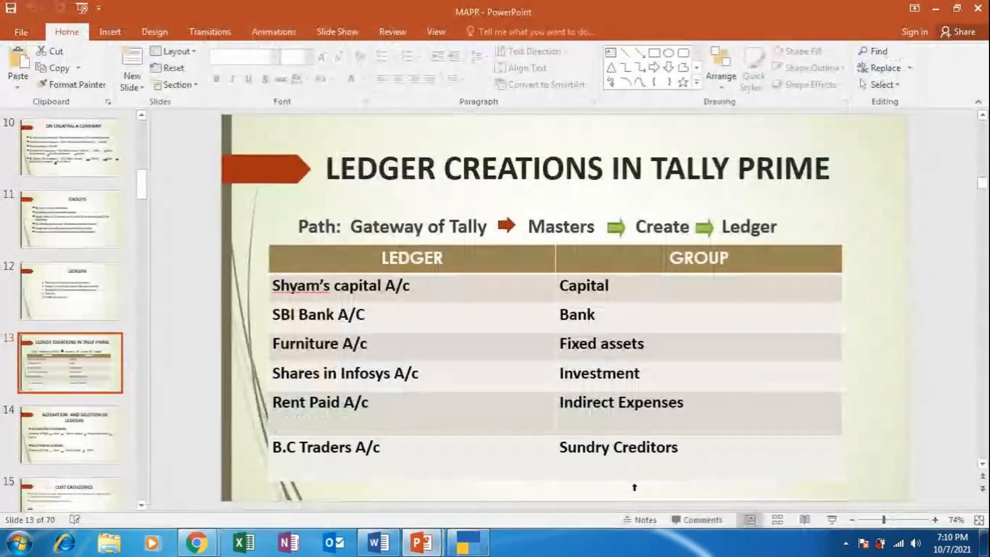
left_click(824, 523)
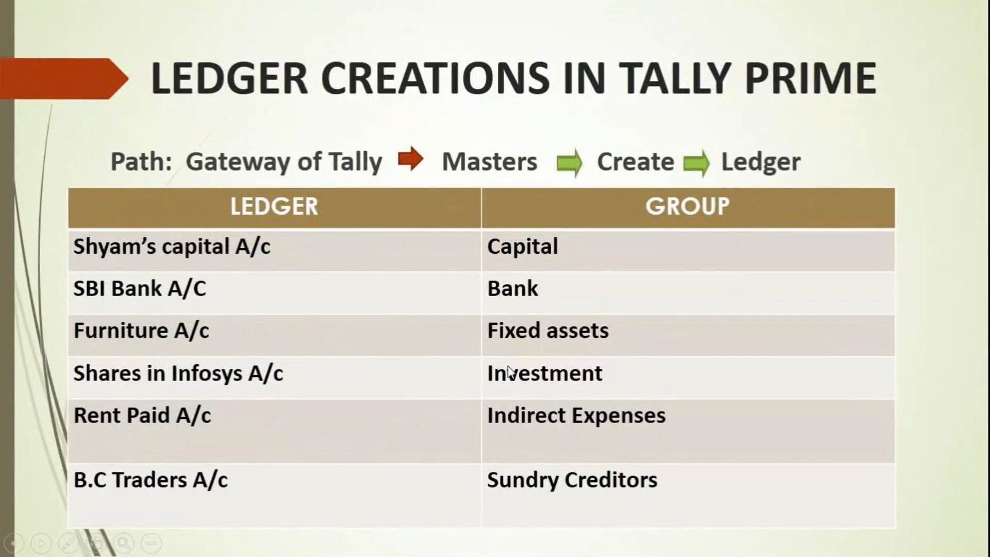
key("Escape")
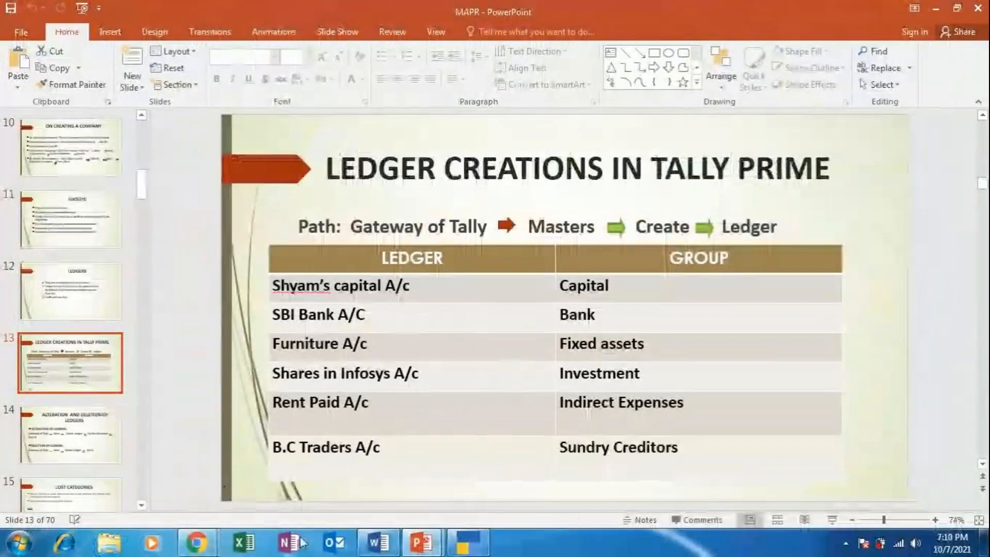
left_click(480, 549)
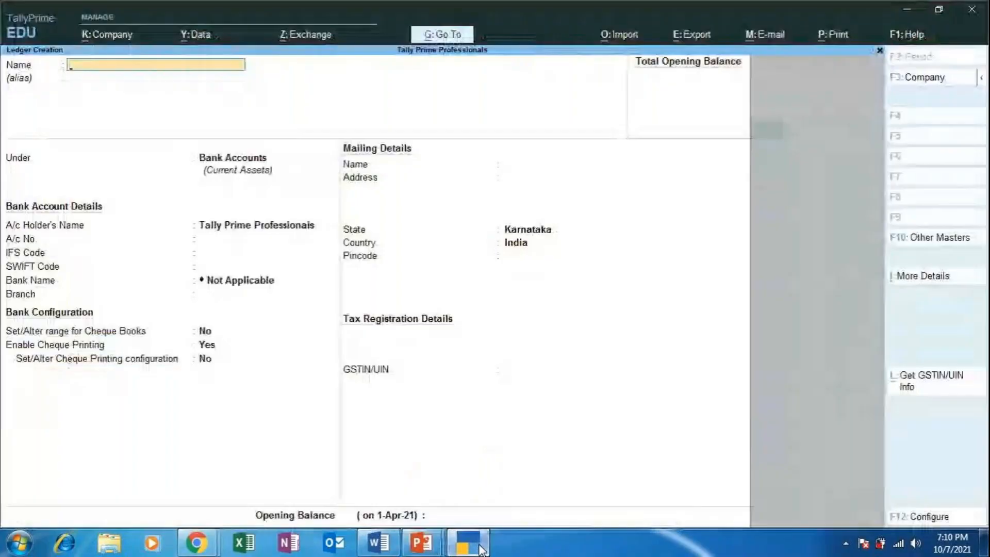
Name the new ledger FURNITURE, leave its alias blank and place it under the Fixed Assets group.
type("FURNITURE")
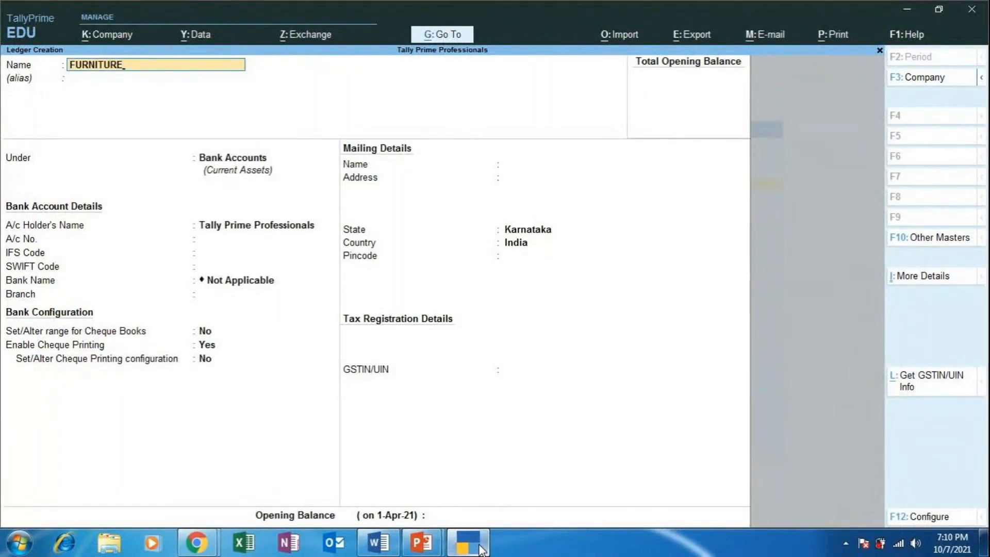
key("Return")
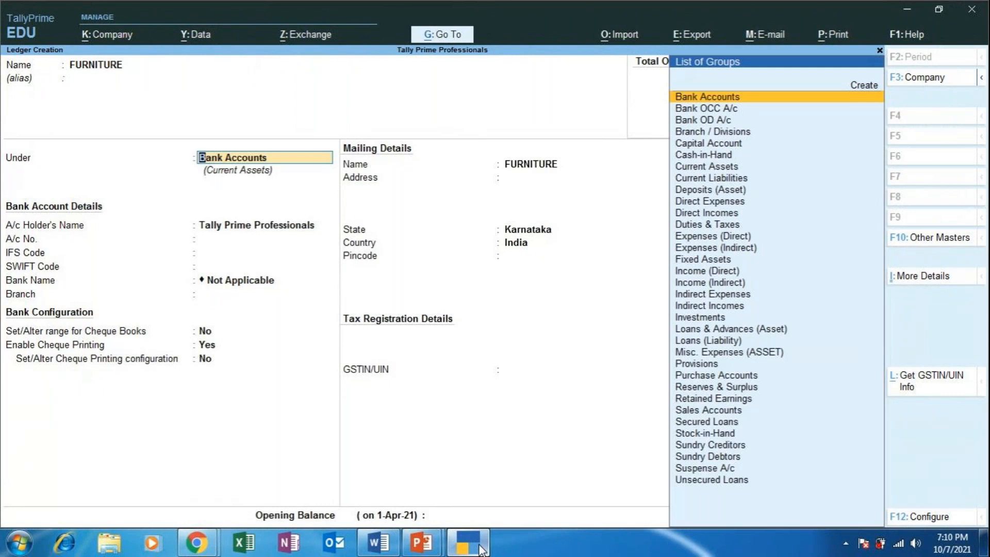
type("FI")
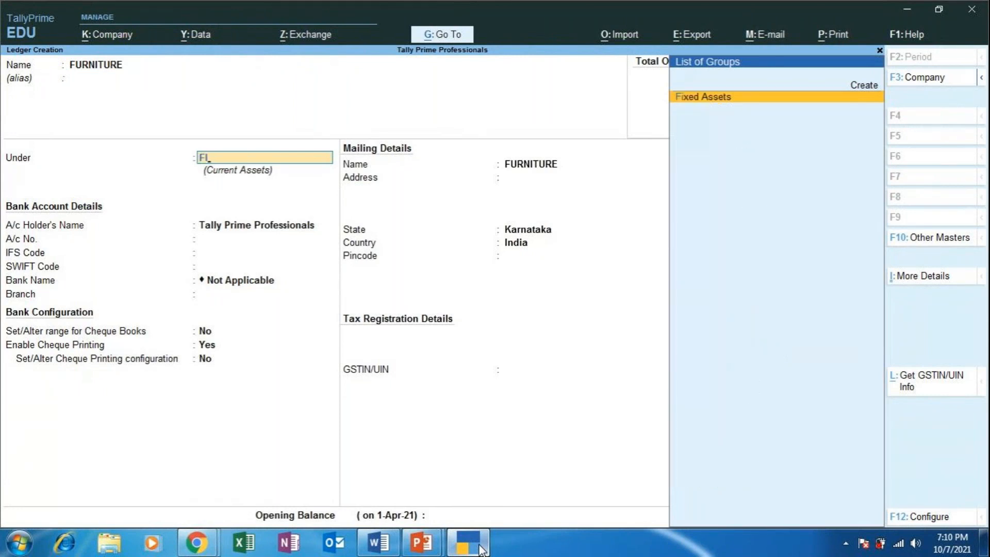
key("BackSpace")
type("I")
key("Return")
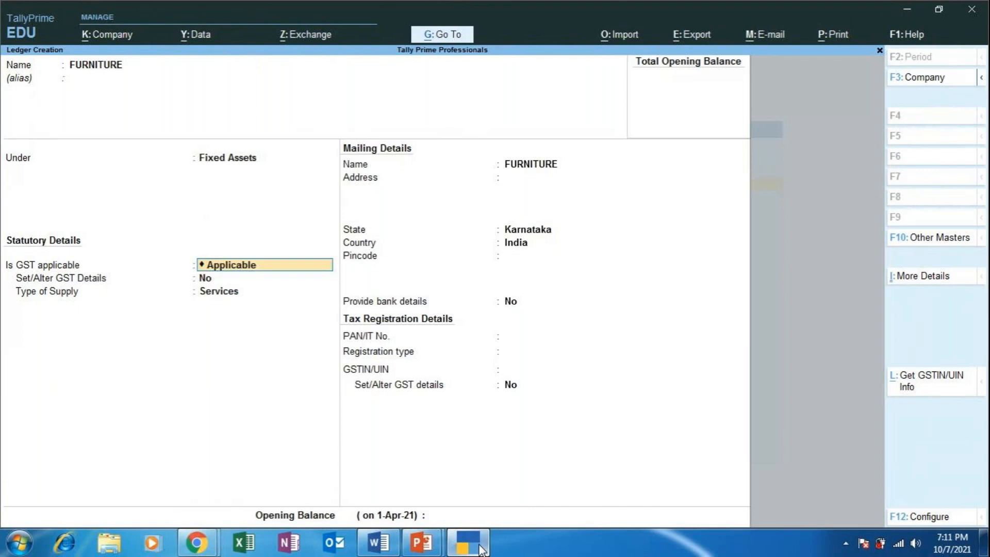
Set GST applicability of the FURNITURE ledger to Not Applicable and keep No for altering its GST details.
key("BackSpace")
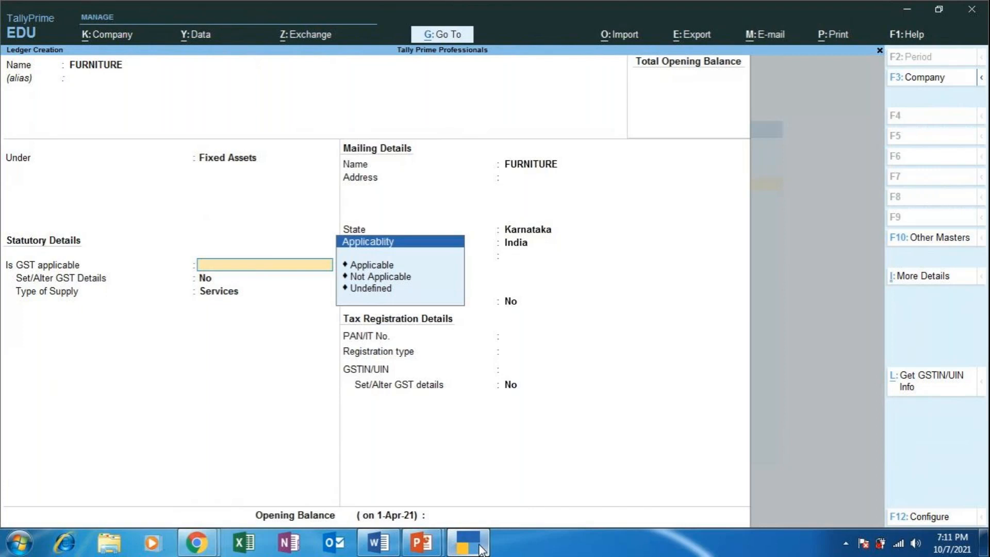
key("Down")
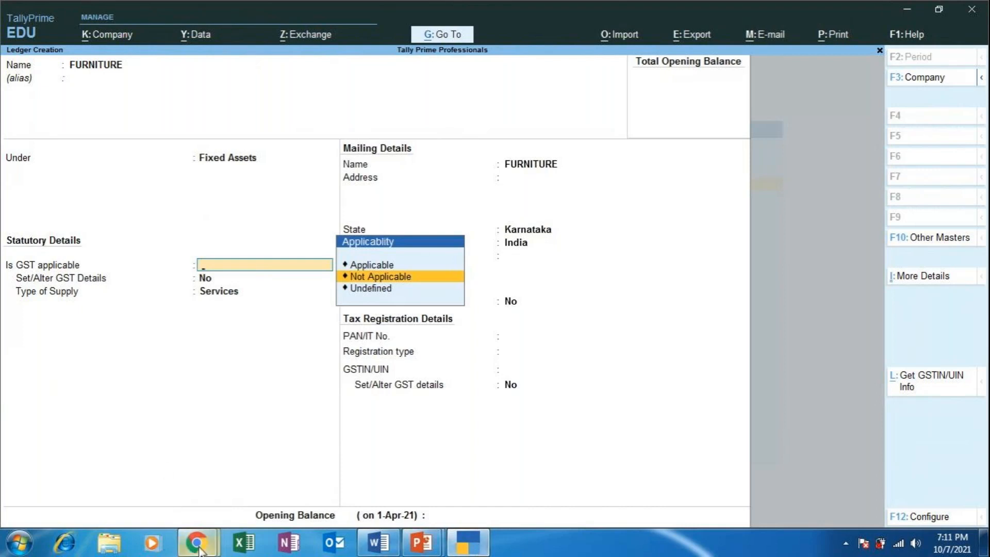
mouse_move(198, 548)
left_click(151, 477)
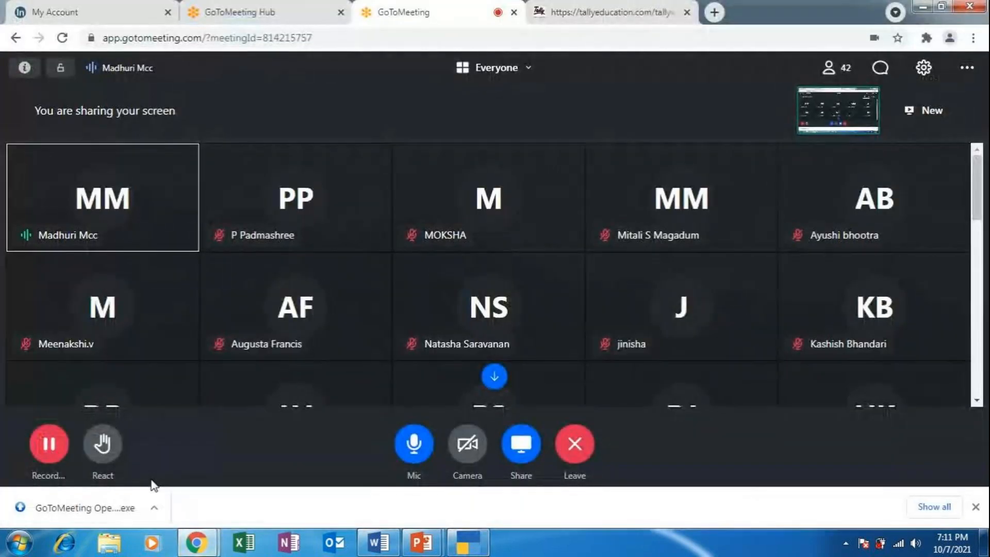
left_click(465, 550)
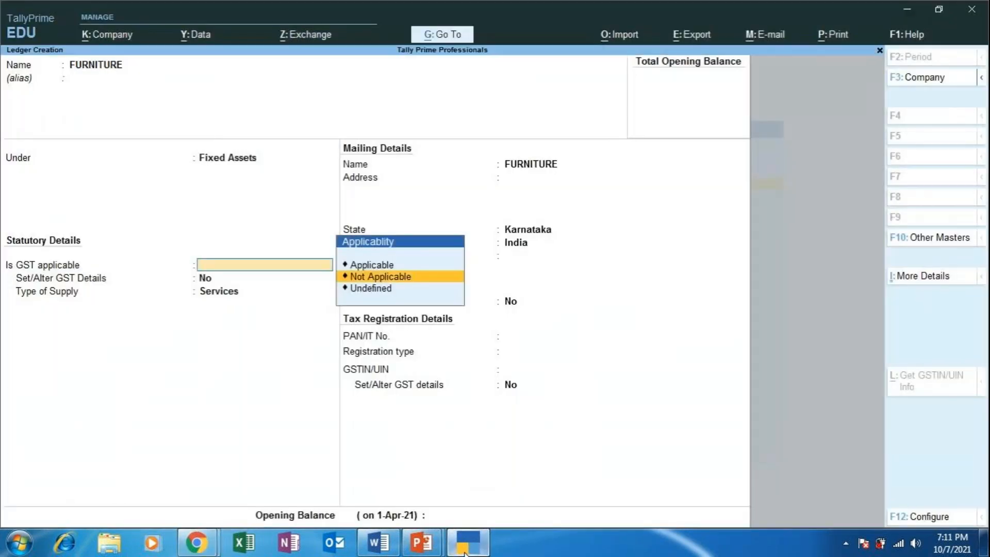
key("Return")
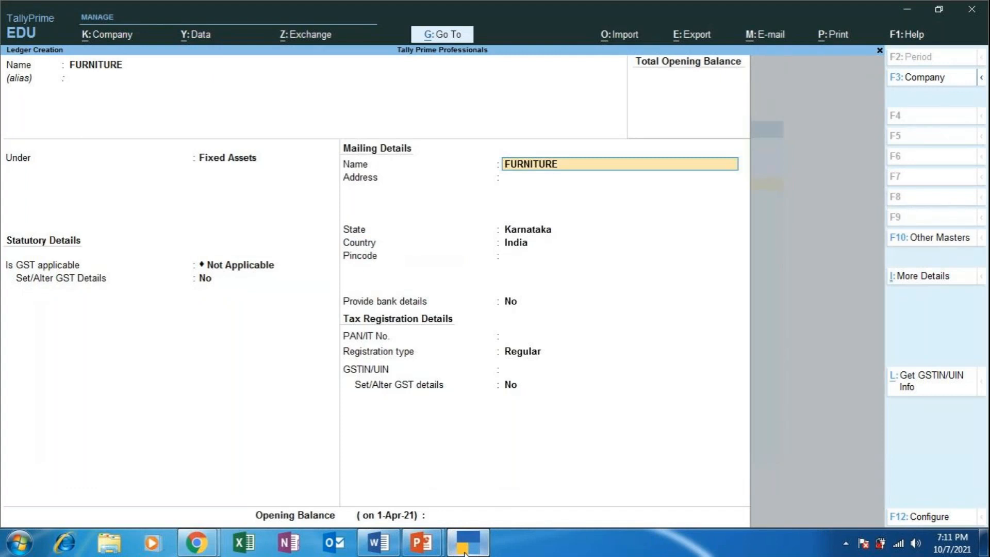
Accept the mailing defaults, No for bank details and Regular registration, leave PAN, GSTIN and opening balance blank, and save the FURNITURE ledger.
key("Return")
key("Return")
key("Return")
key("Return")
key("Return")
key("Return")
key("Return")
key("Return")
key("Return")
key("Return")
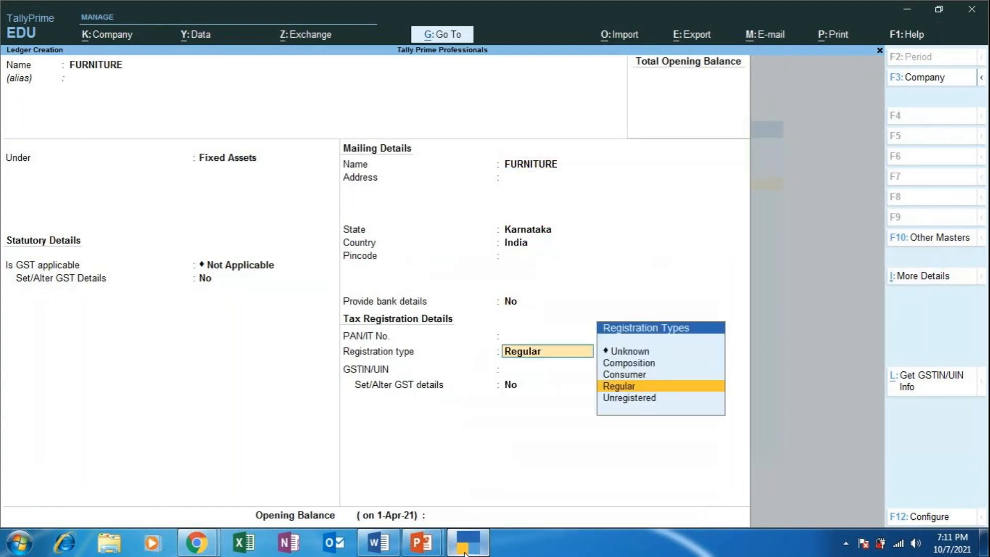
key("Return")
key("Return")
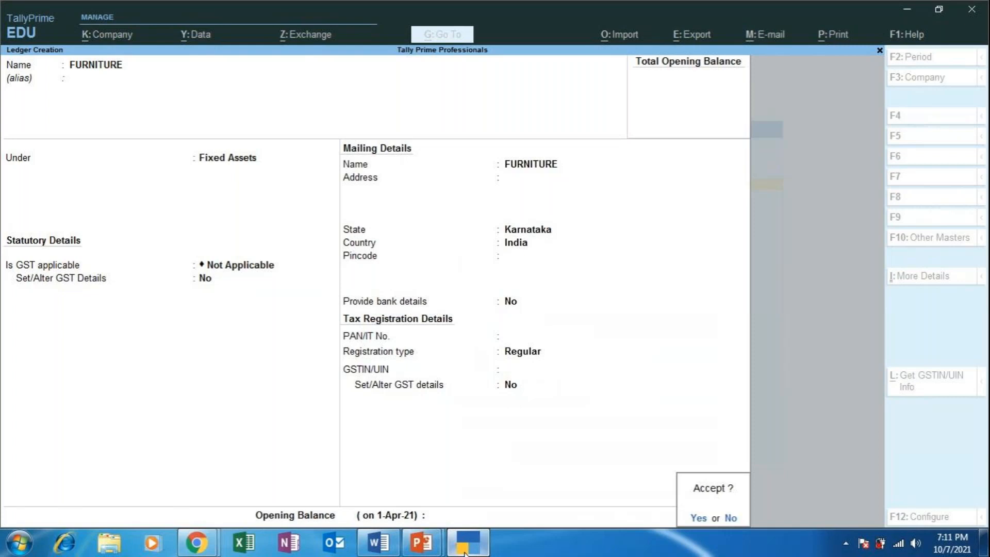
key("Return")
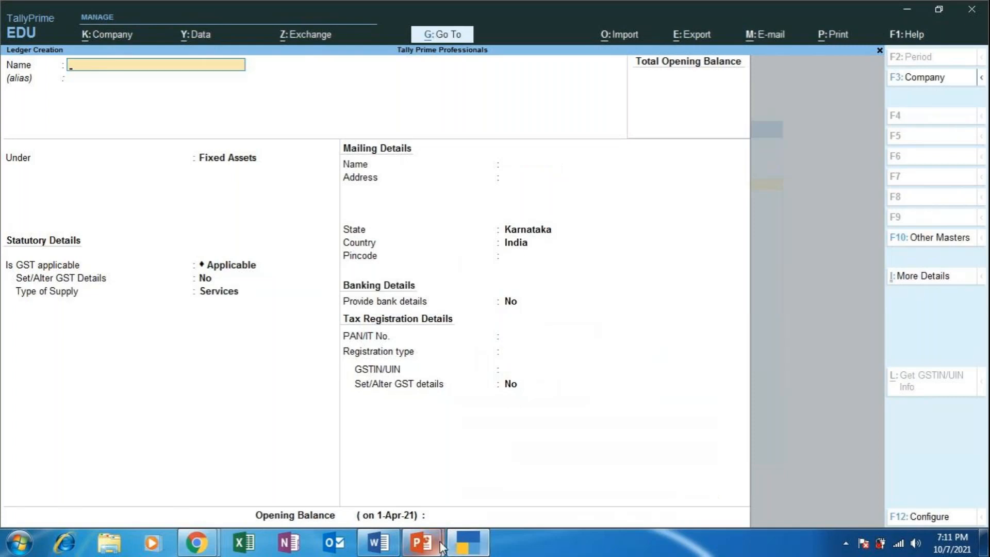
Switch to the MAPR presentation in PowerPoint and check the ledger following Furniture on the full-screen Ledger Creations slide.
left_click(440, 551)
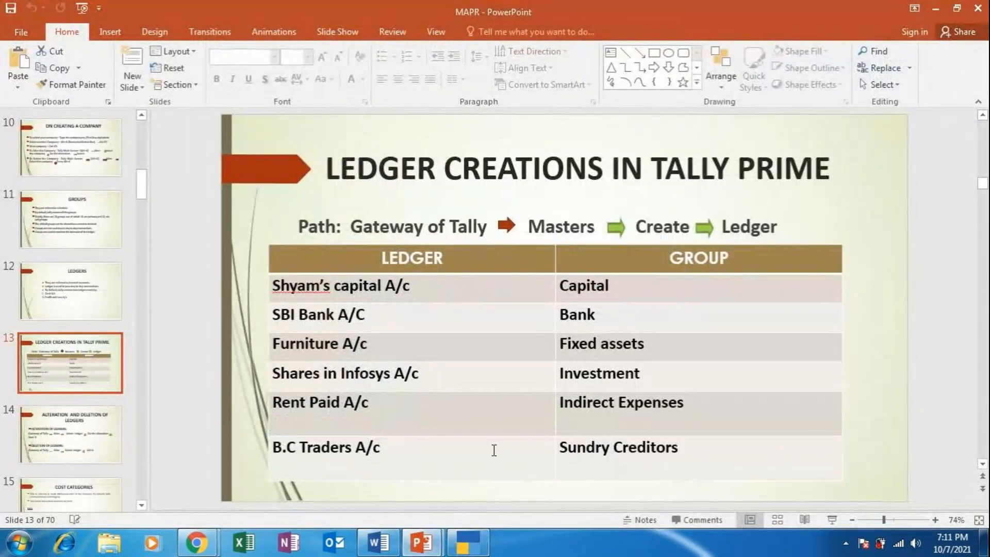
double_click(840, 523)
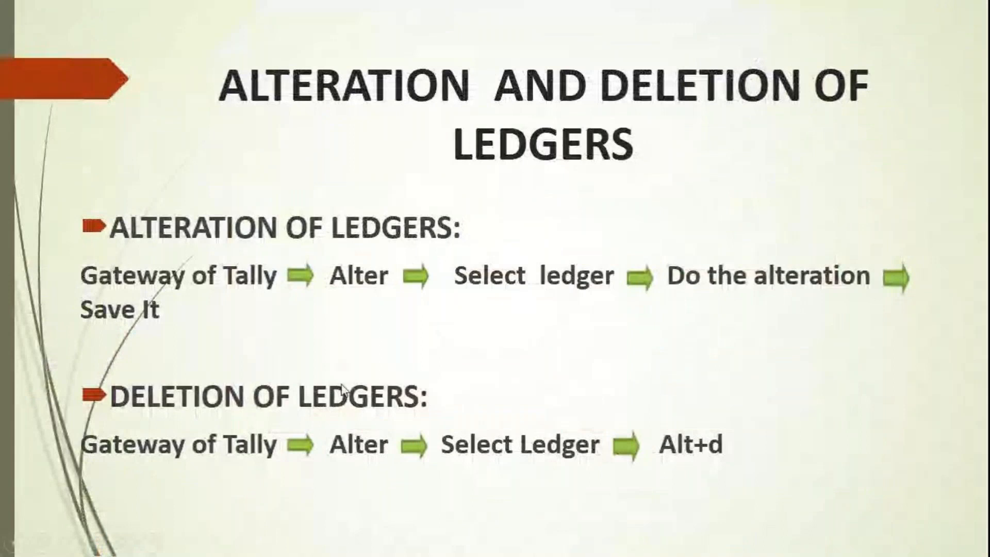
key("Left")
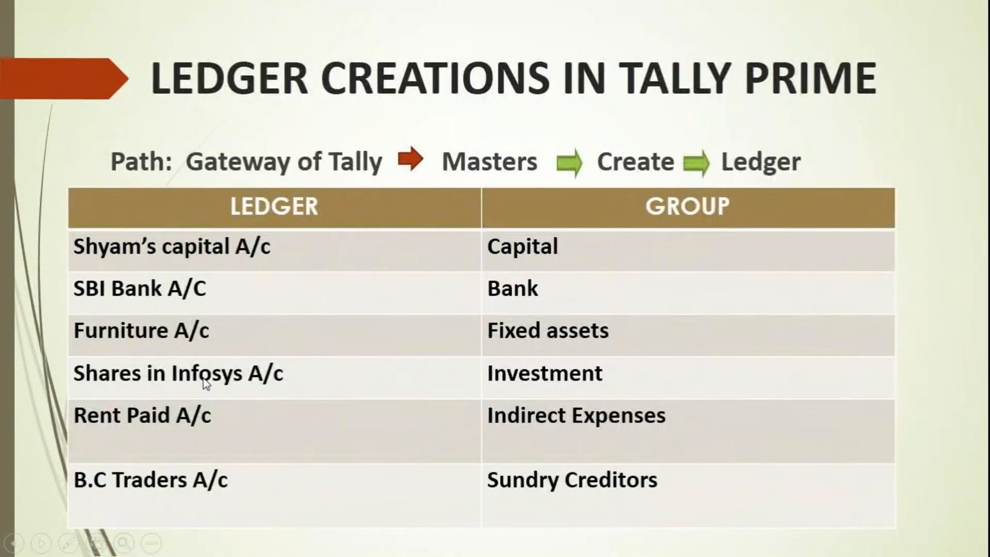
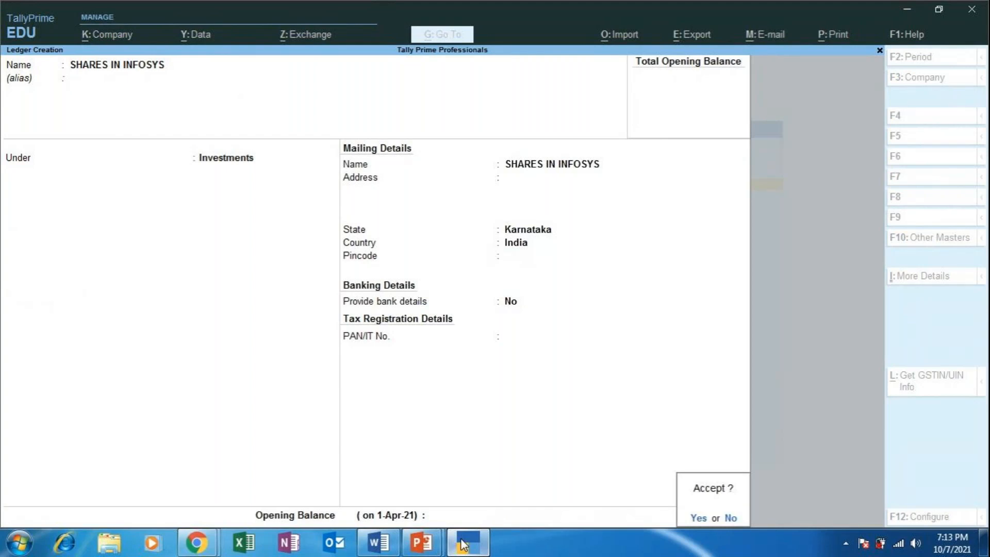
Save the SHARES IN INFOSYS ledger under the Investments group.
key("Return")
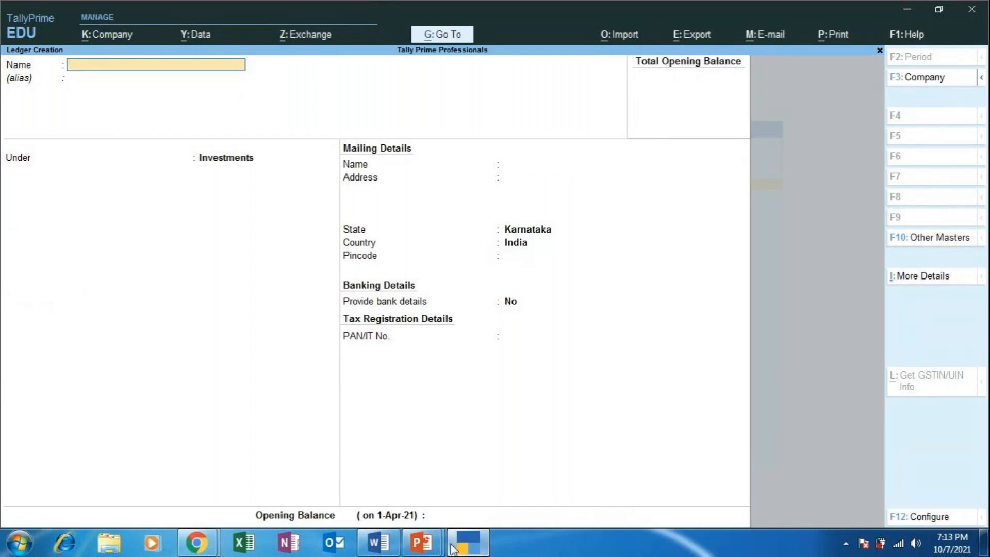
Check the ledger after Shares in Infosys and its group on the full-screen Ledger Creations slide in PowerPoint.
left_click(422, 543)
left_click(357, 493)
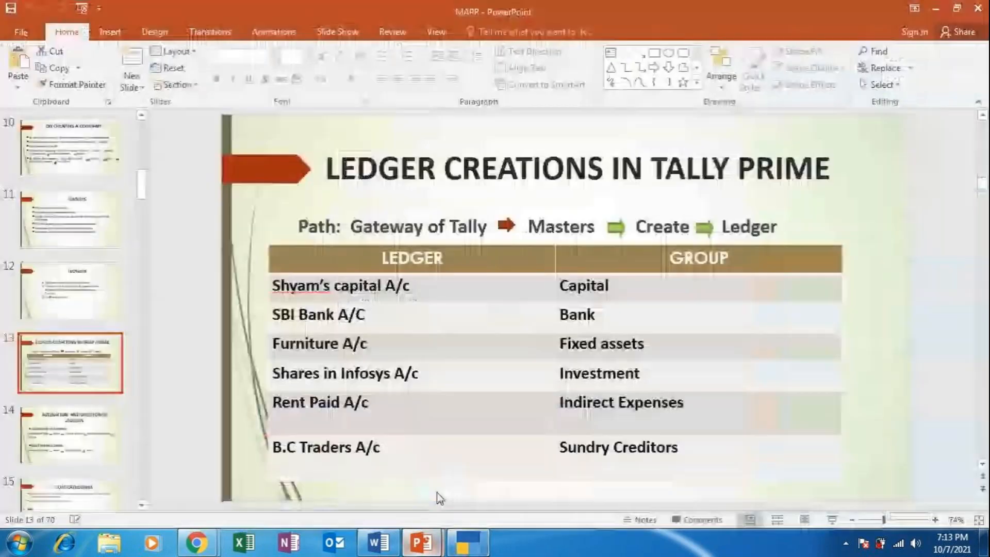
left_click(833, 521)
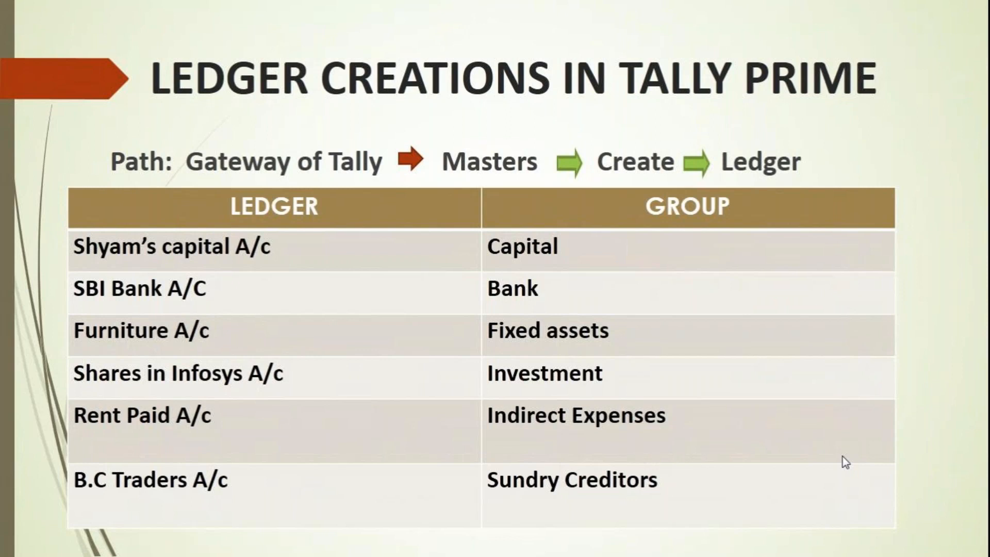
key("Escape")
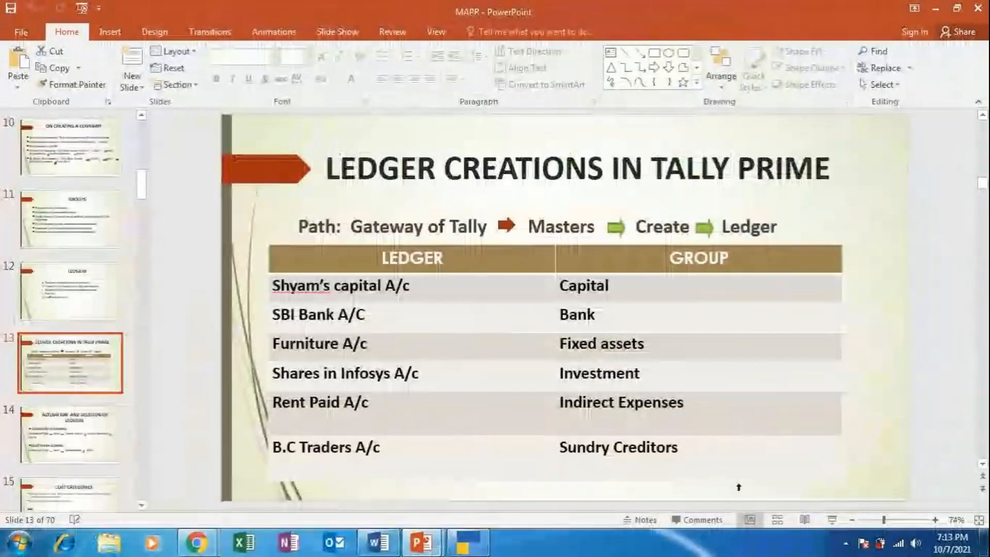
Return to TallyPrime and name the new ledger RENT PAID, leaving the alias blank.
left_click(468, 542)
type("RENT PAID")
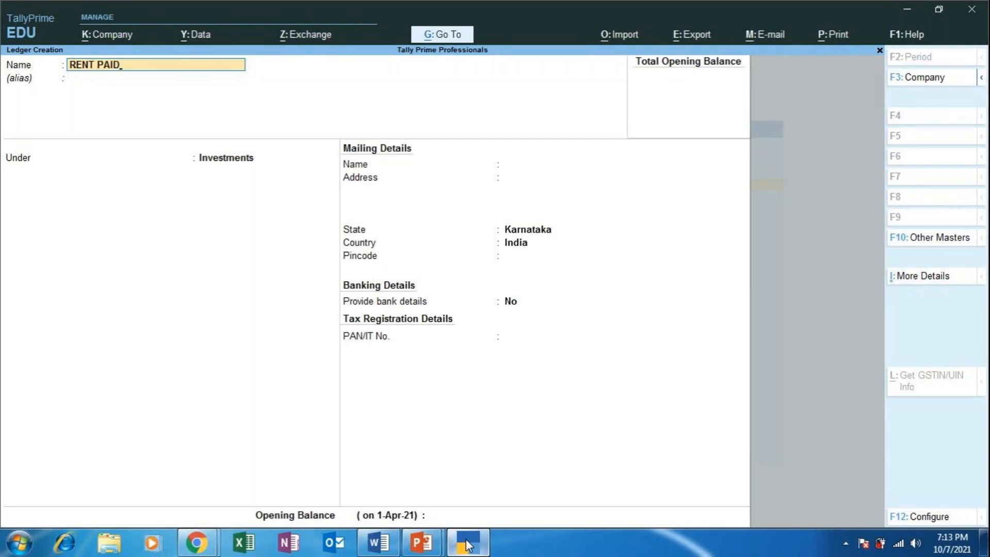
key("Return")
key("Return")
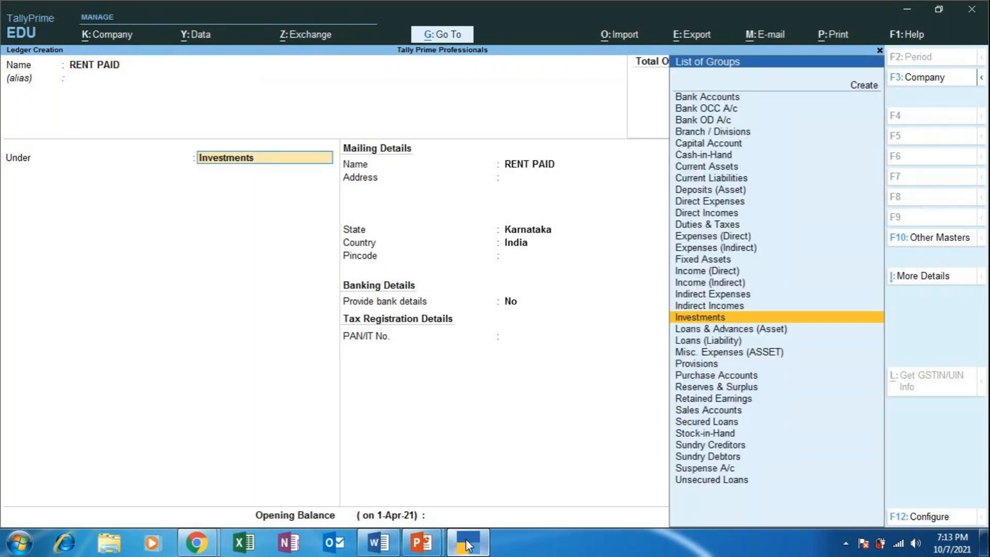
Compare the indirect group options and place the RENT PAID ledger under Indirect Expenses.
type("IND")
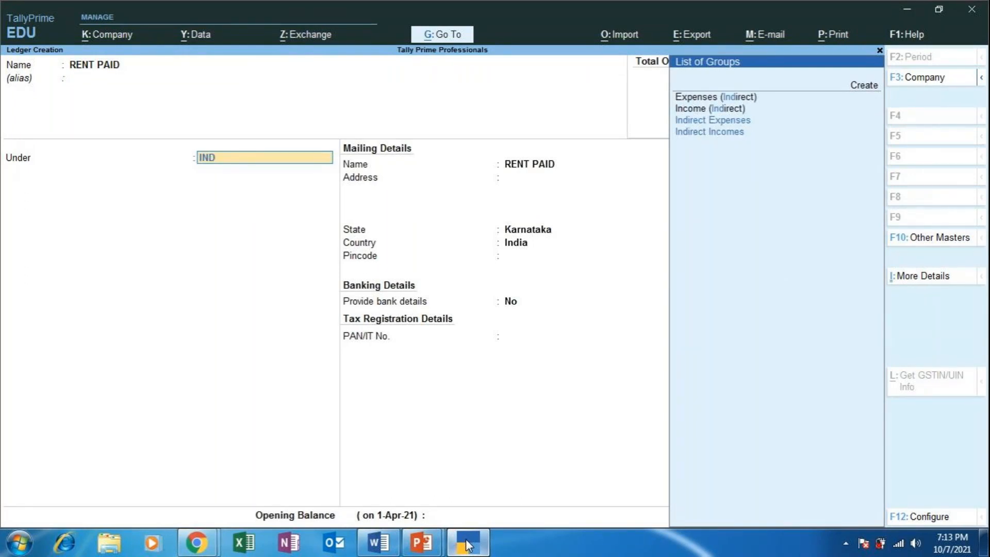
key("Up")
key("Up")
key("Up")
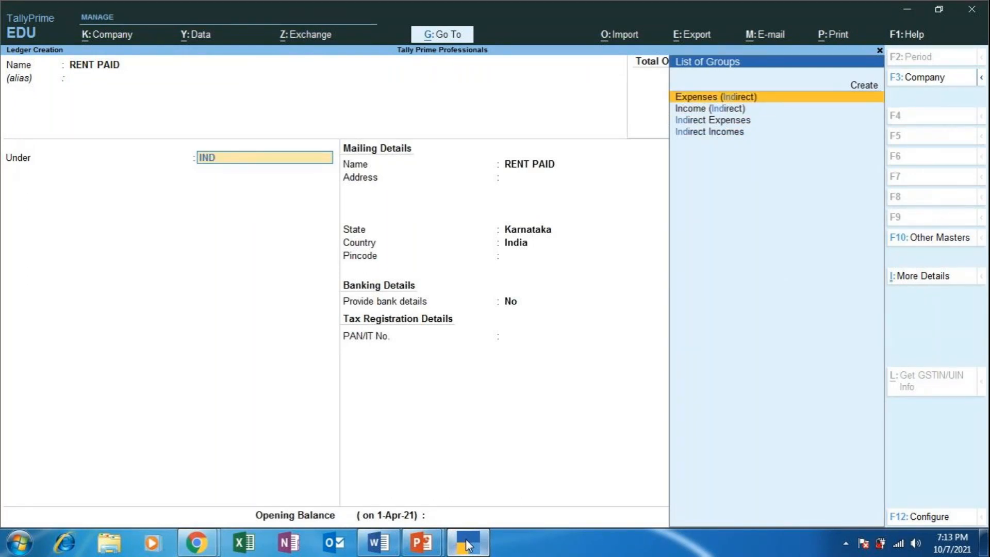
key("Down")
key("Down")
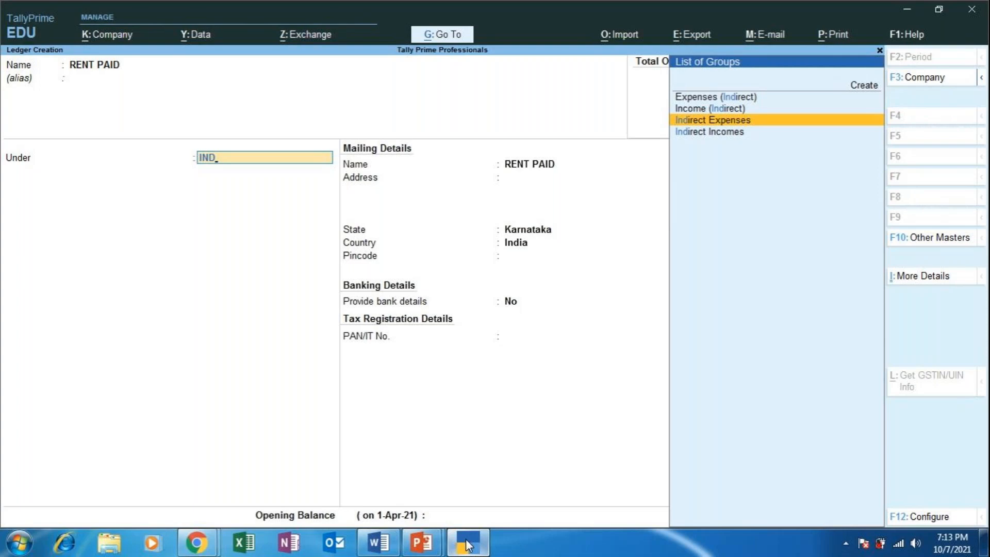
key("Up")
key("Up")
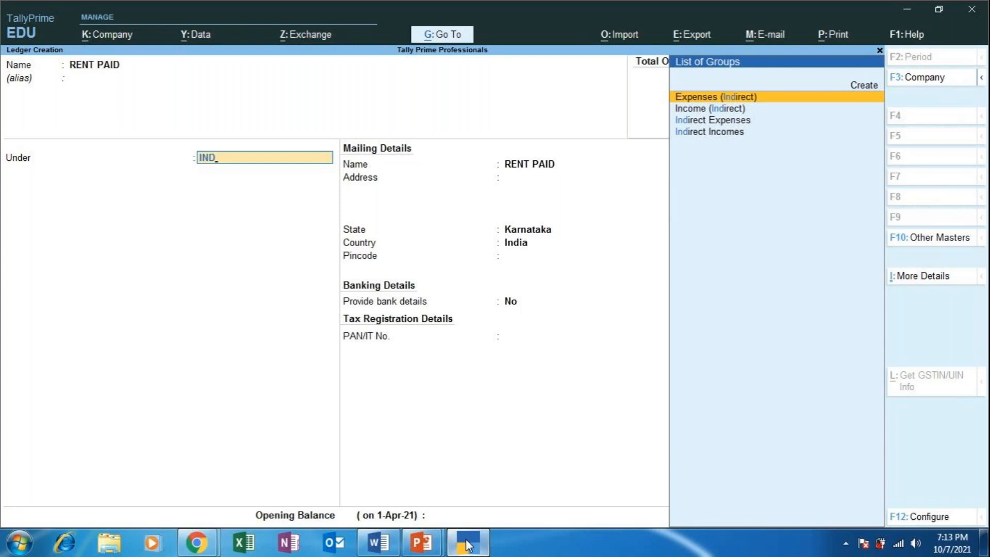
key("Down")
key("Down")
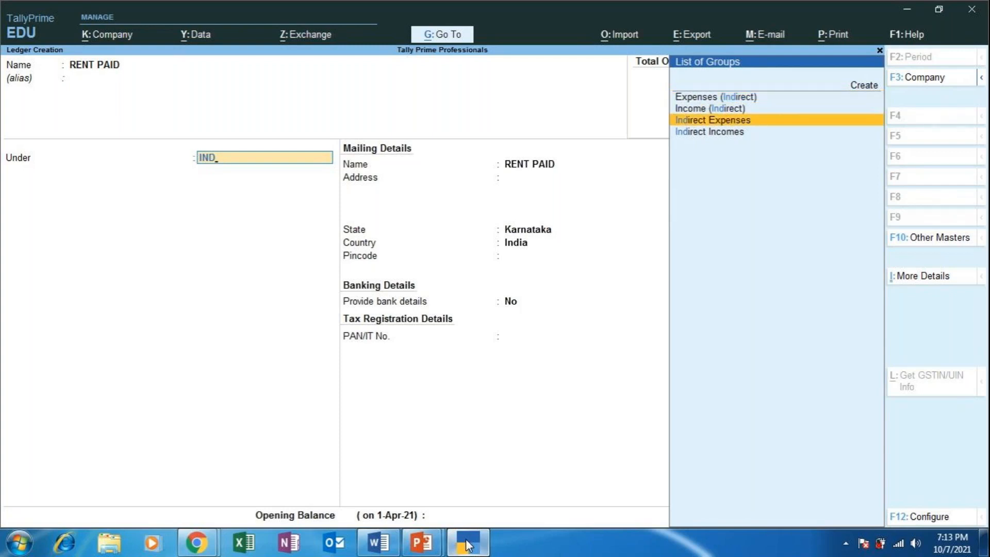
key("Up")
key("Up")
key("Down")
key("Down")
key("Return")
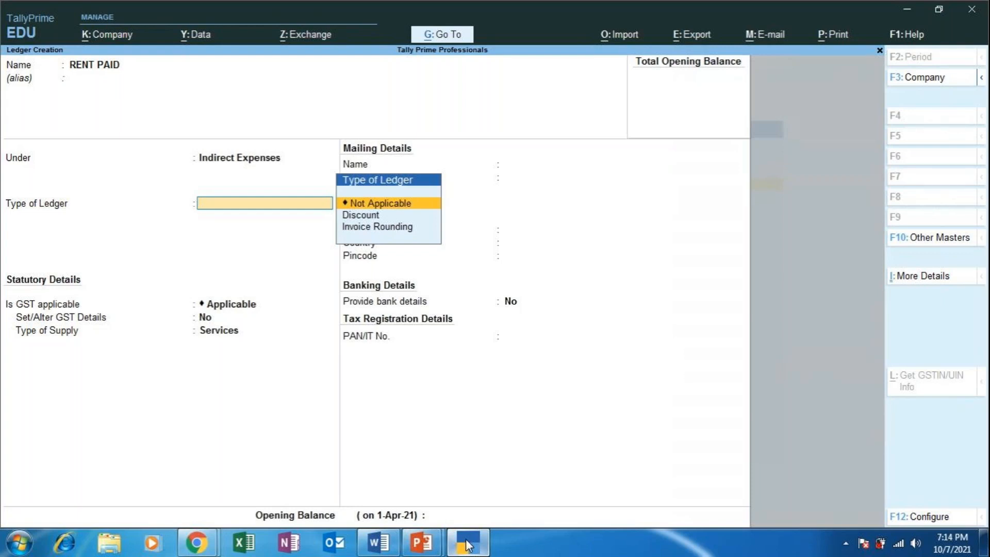
Set the type of ledger, GST applicability and inclusion in assessable value calculation to Not Applicable for RENT PAID.
key("Return")
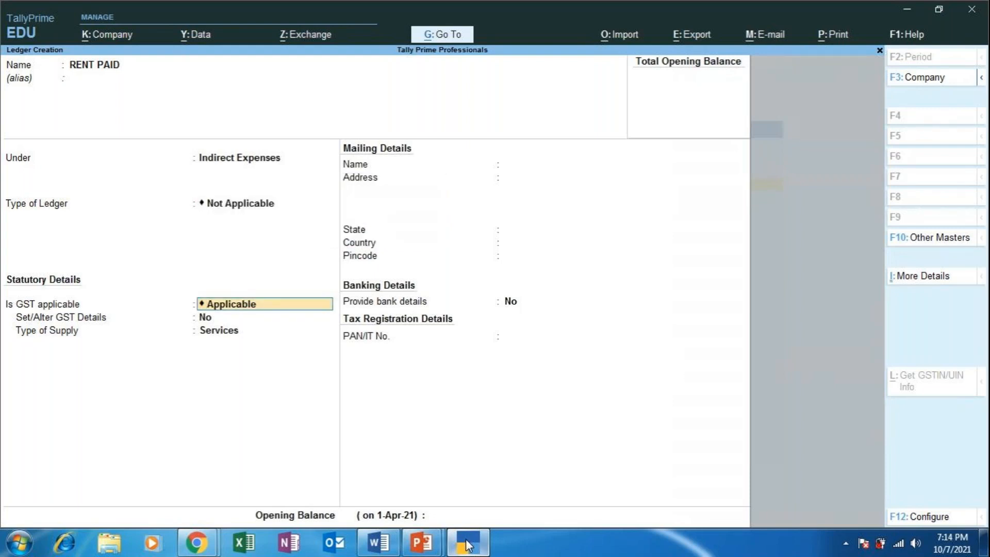
key("BackSpace")
key("Down")
key("Down")
key("Return")
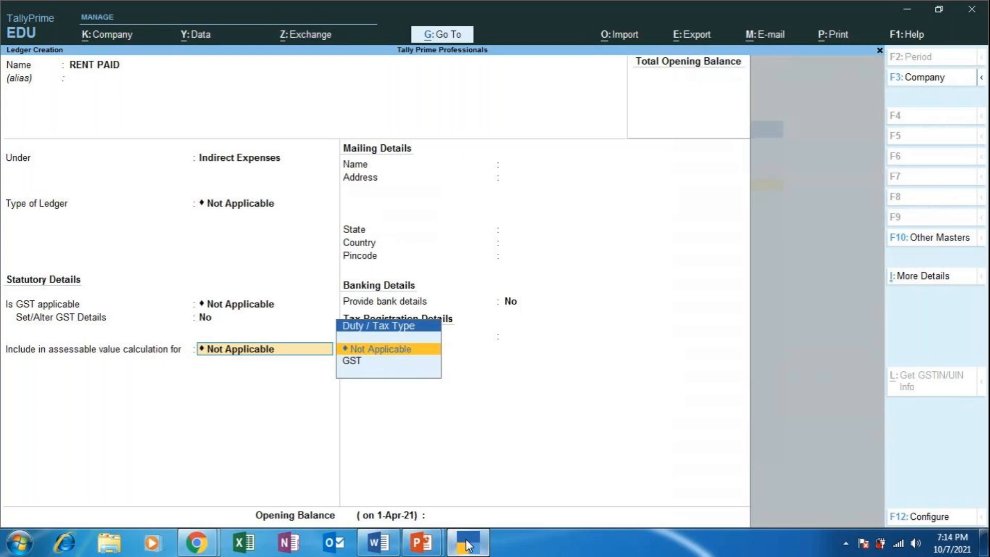
key("Return")
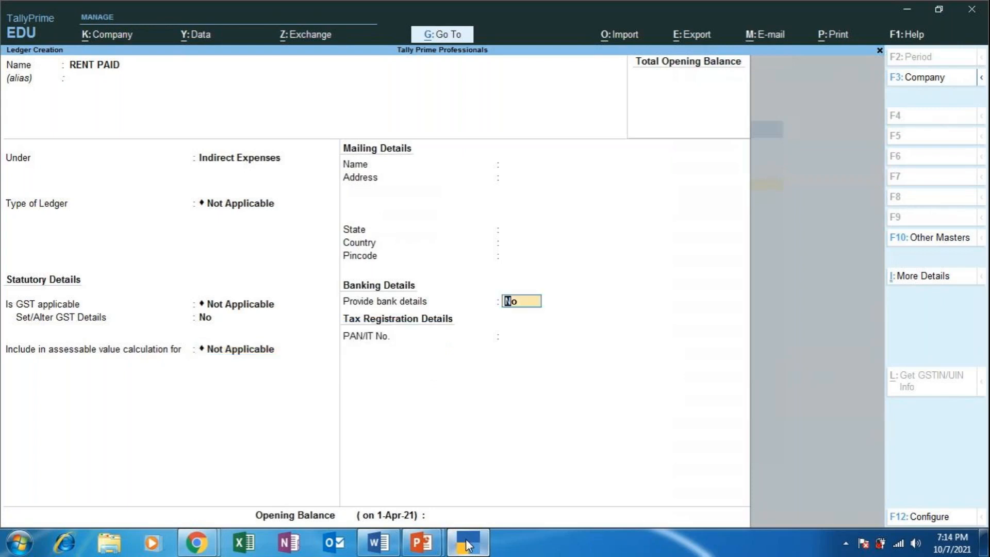
Keep bank details at No and PAN blank, check the GoToMeeting window in Chrome, and return to TallyPrime to save the RENT PAID ledger.
key("Return")
key("Return")
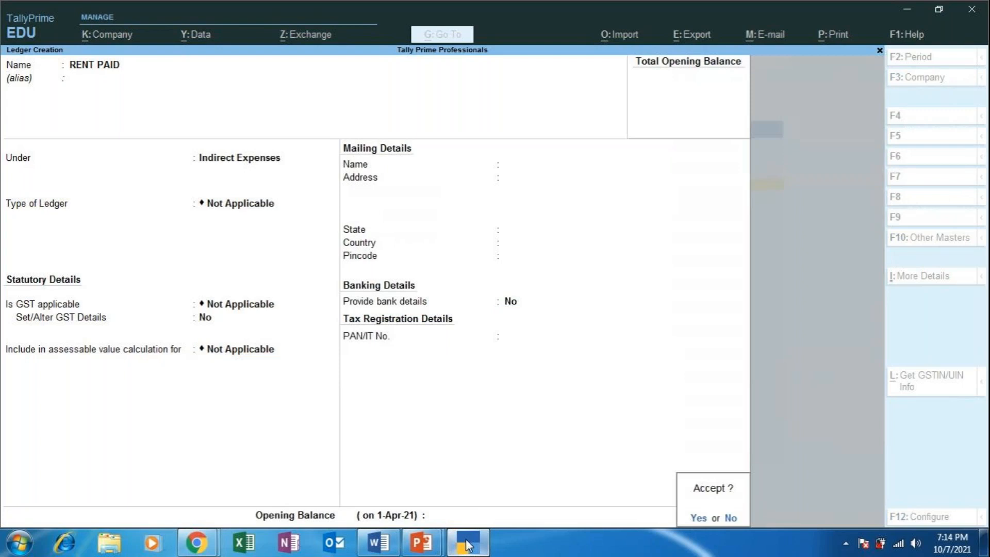
left_click(196, 542)
left_click(153, 509)
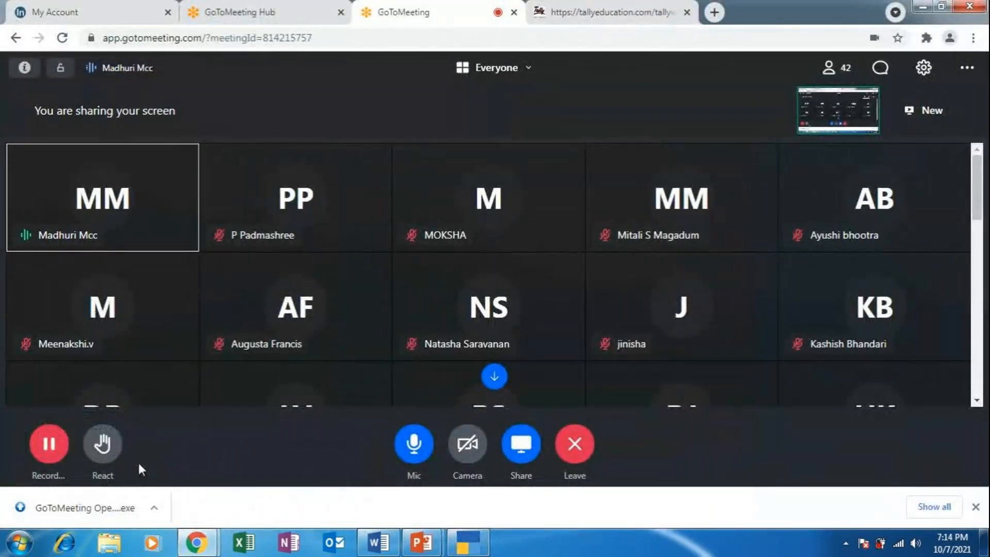
left_click(468, 542)
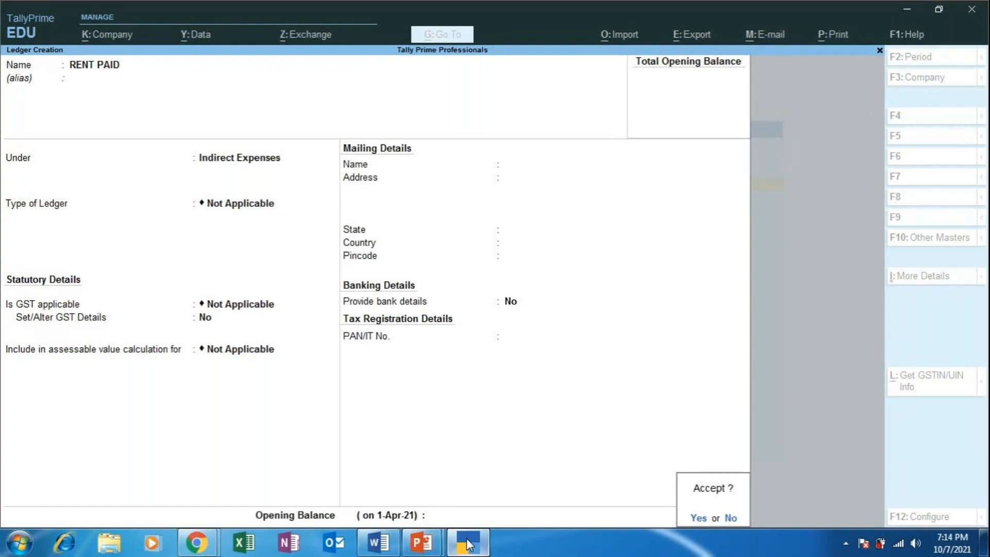
key("Return")
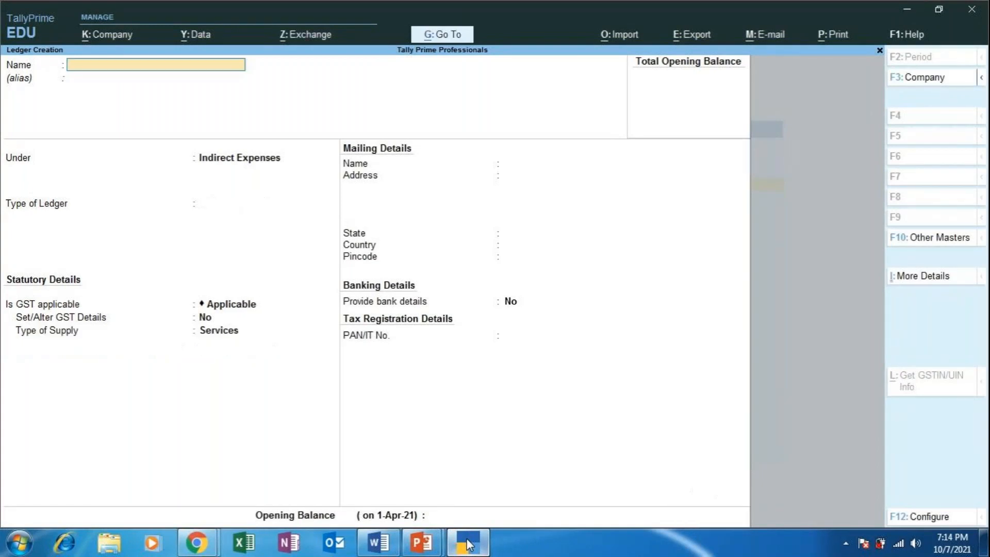
Switch to the MAPR presentation in PowerPoint and check the ledger after Rent Paid and its group on the full-screen slide.
left_click(422, 542)
left_click(371, 509)
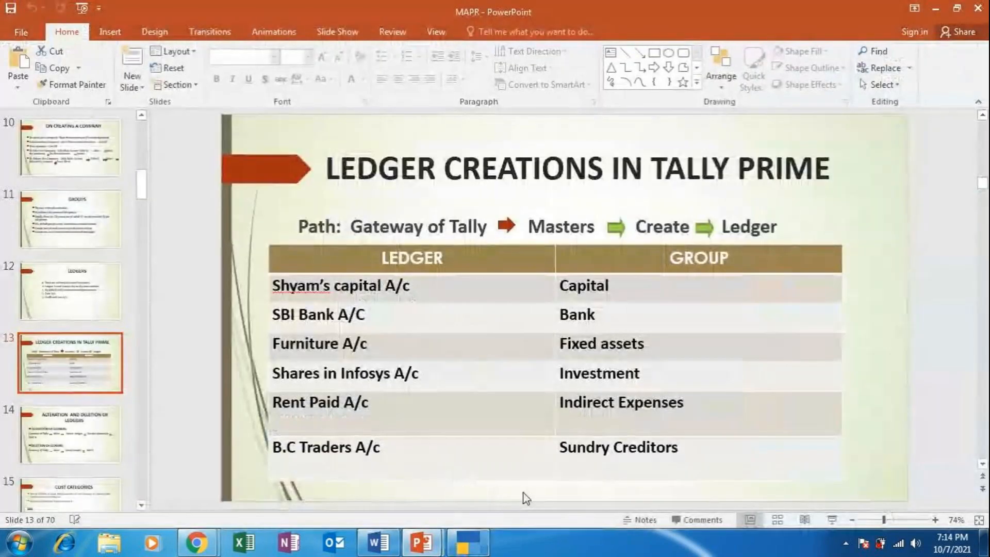
left_click(833, 520)
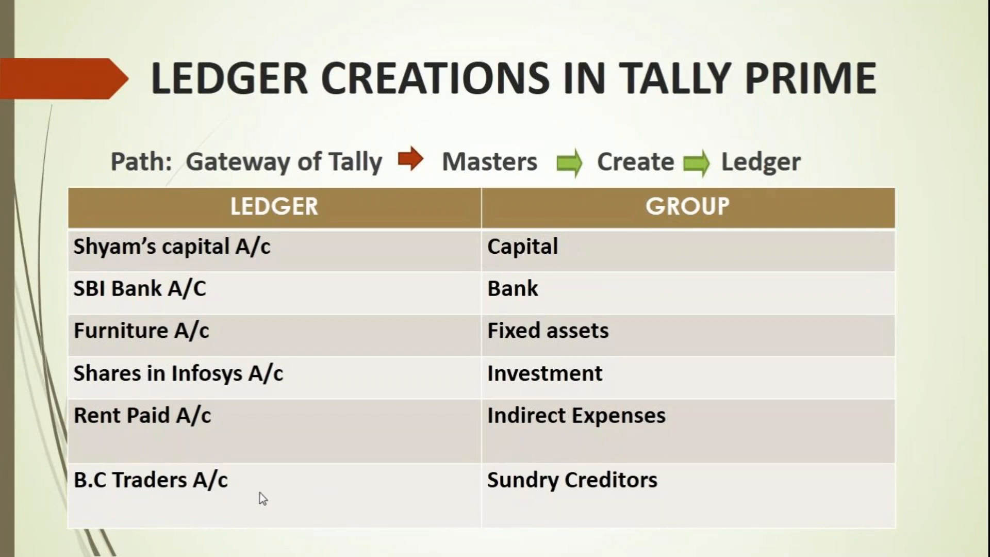
key("Escape")
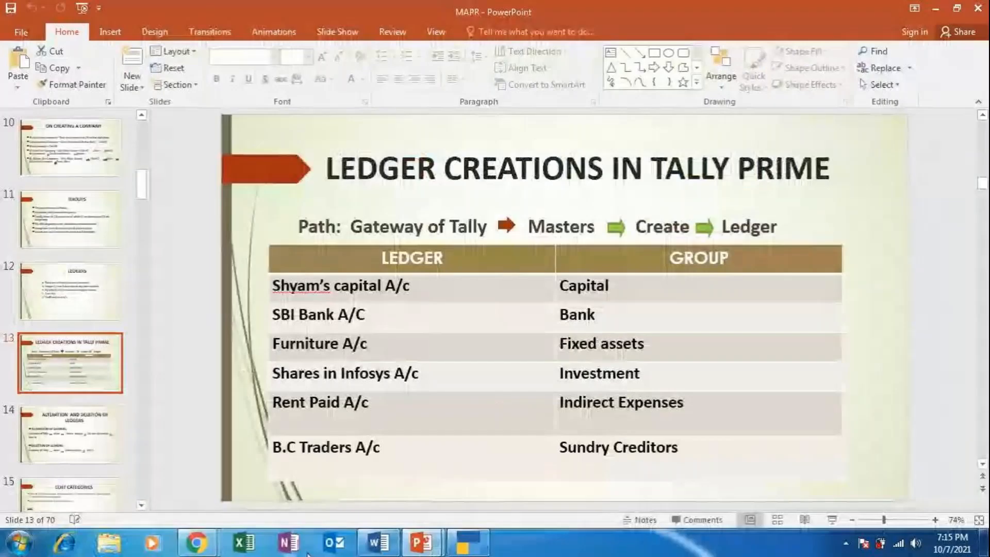
Return to TallyPrime and create a ledger named B.C TRADERS under Sundry Creditors, leaving the alias blank.
left_click(465, 544)
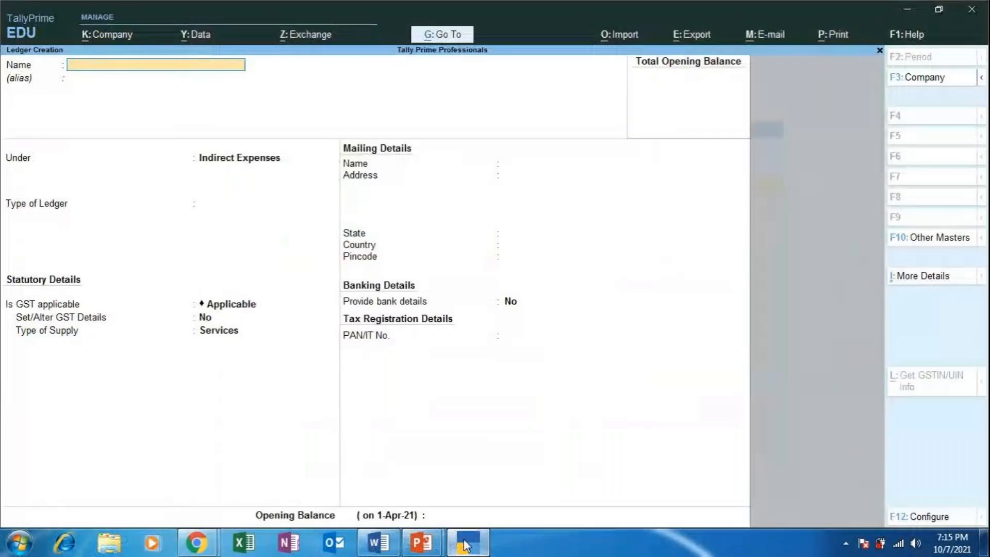
type("B.C TRADERS")
key("Return")
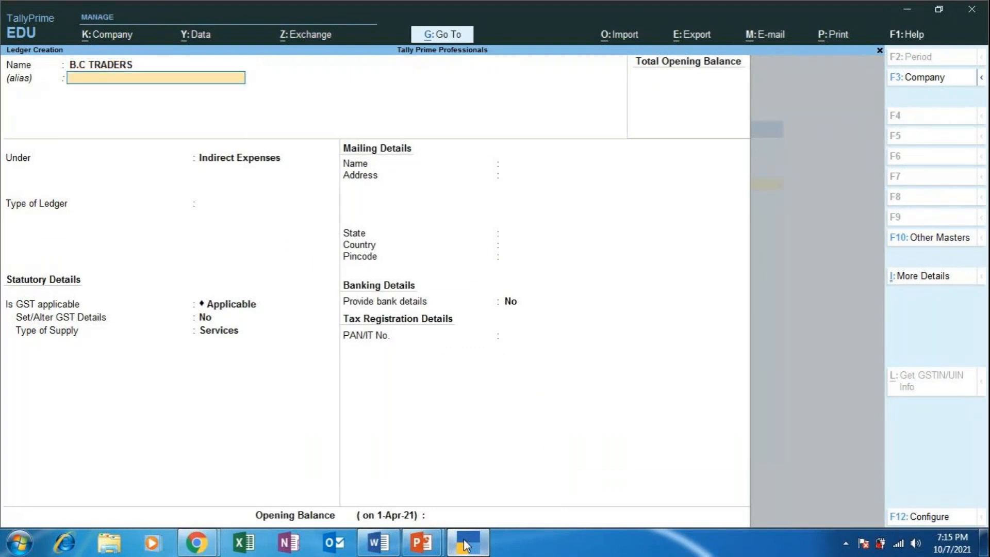
key("Return")
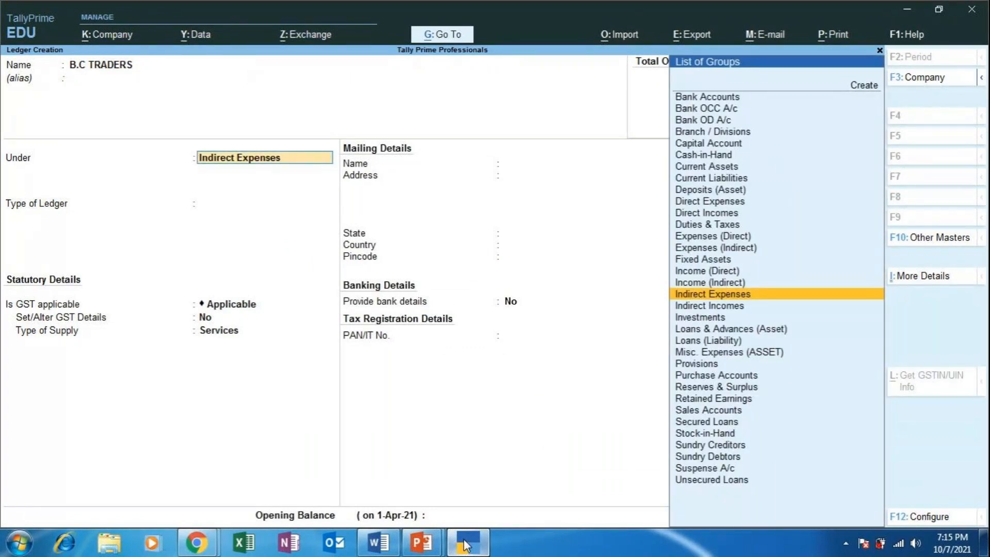
type("SU")
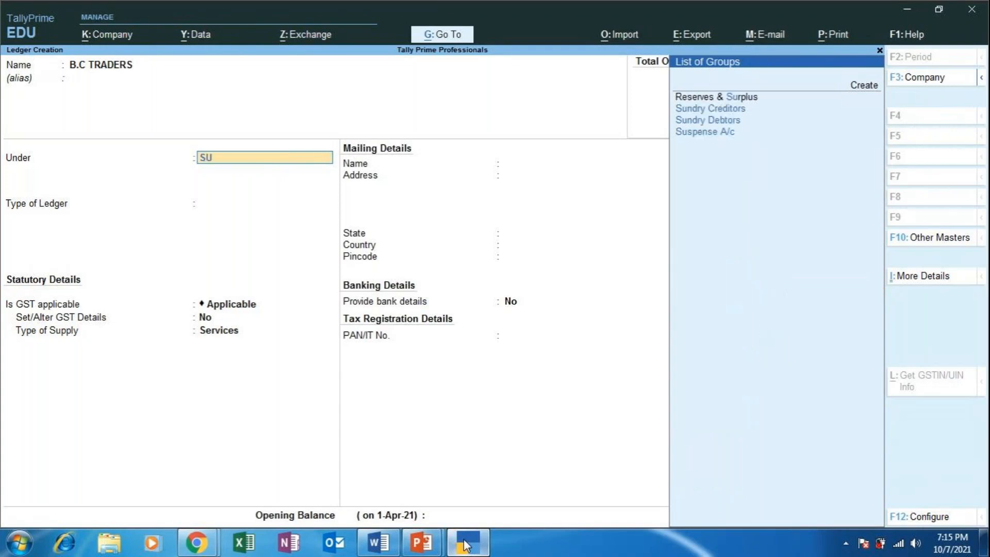
type("N")
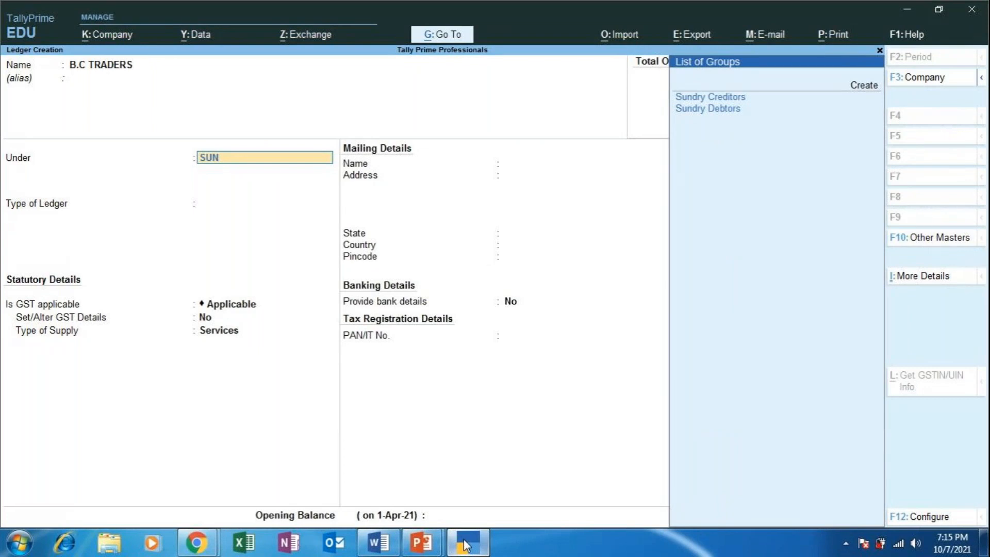
key("Down")
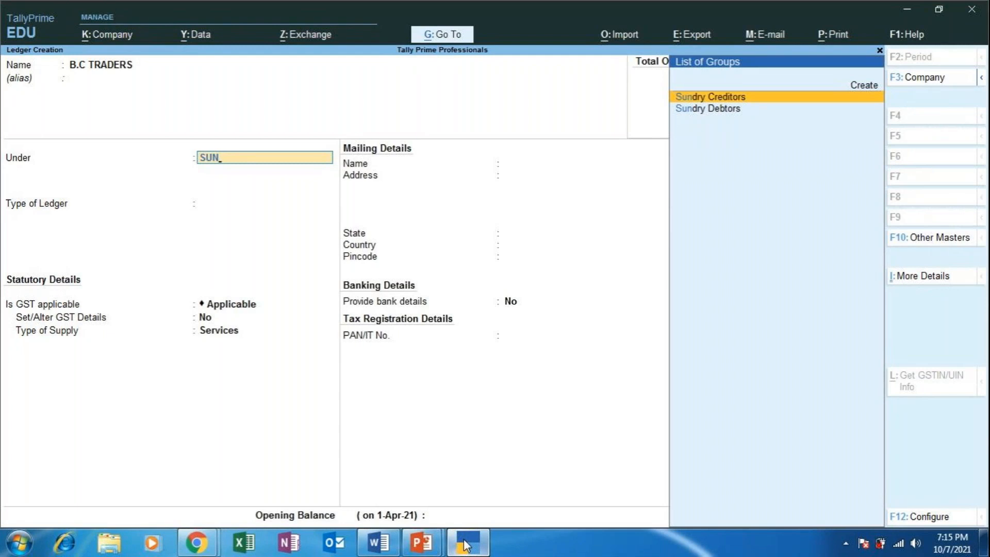
key("Return")
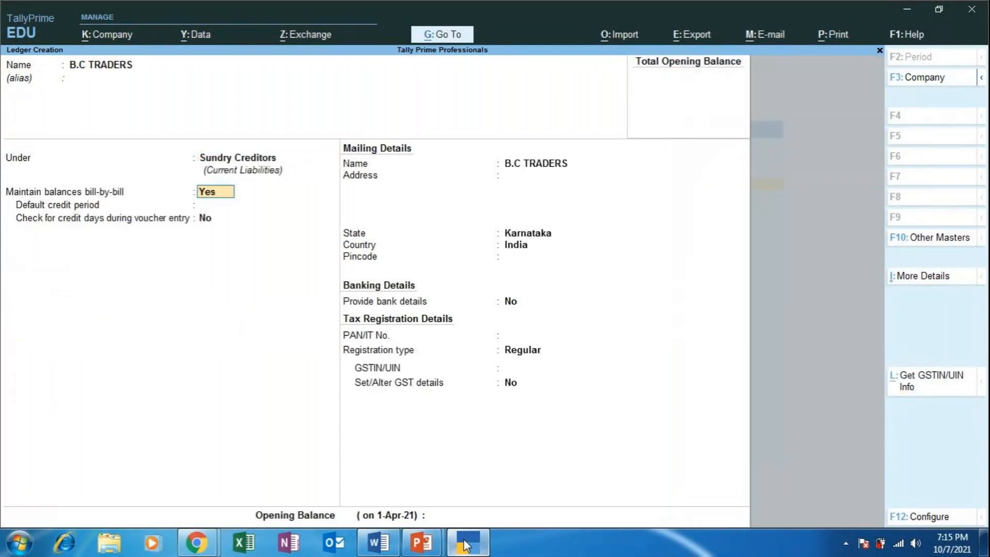
Keep bill-by-bill balances at Yes, the default credit period blank and the credit days check at No for B.C TRADERS.
key("Return")
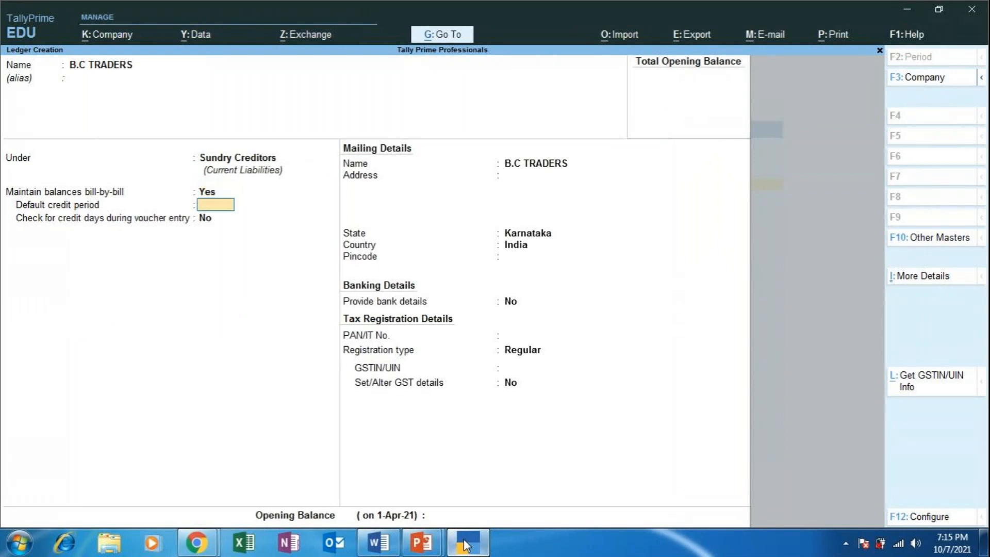
key("Return")
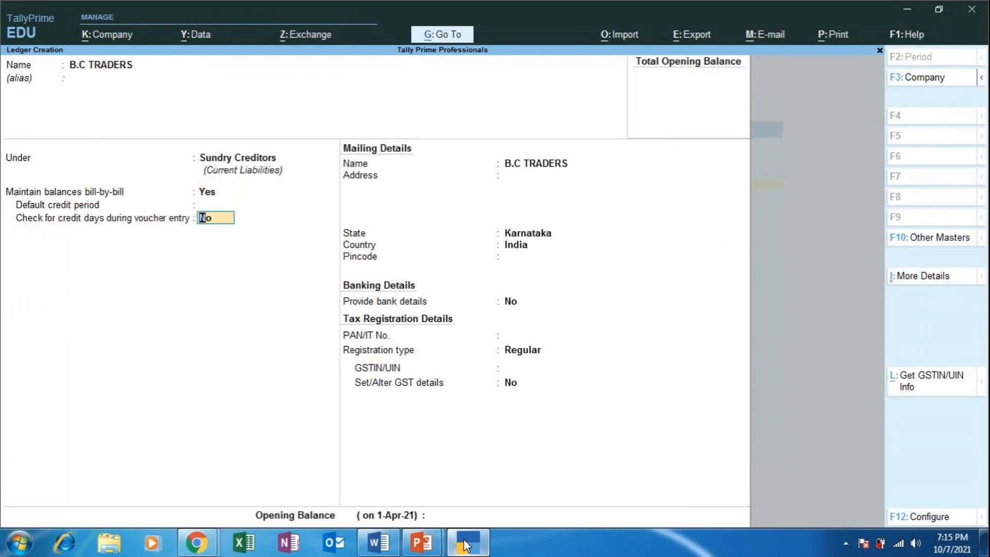
key("Return")
Accept the default mailing details with Karnataka and India, leave address and pincode blank, and keep bank details at No.
key("Return")
key("Return")
key("Return")
key("Return")
key("Return")
key("Return")
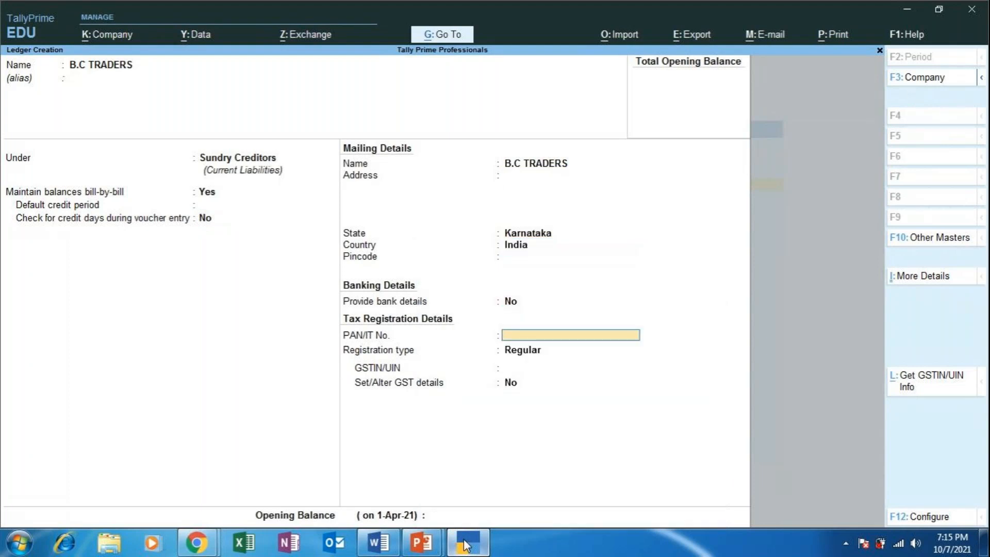
Leave PAN, GSTIN and opening balance blank, keep Regular registration and No for GST details, and save the B.C TRADERS ledger.
key("Return")
key("Return")
key("Return")
key("Return")
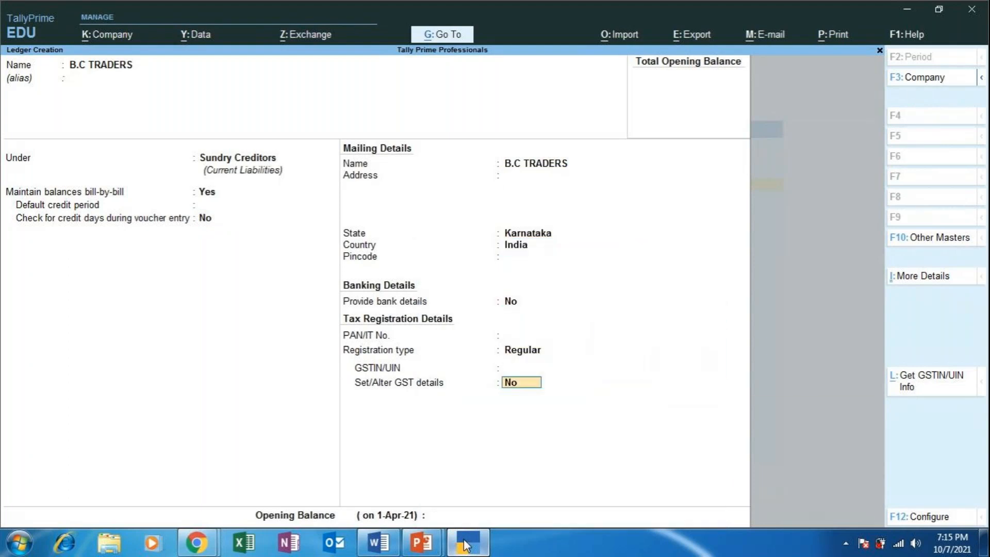
key("Return")
key("Return")
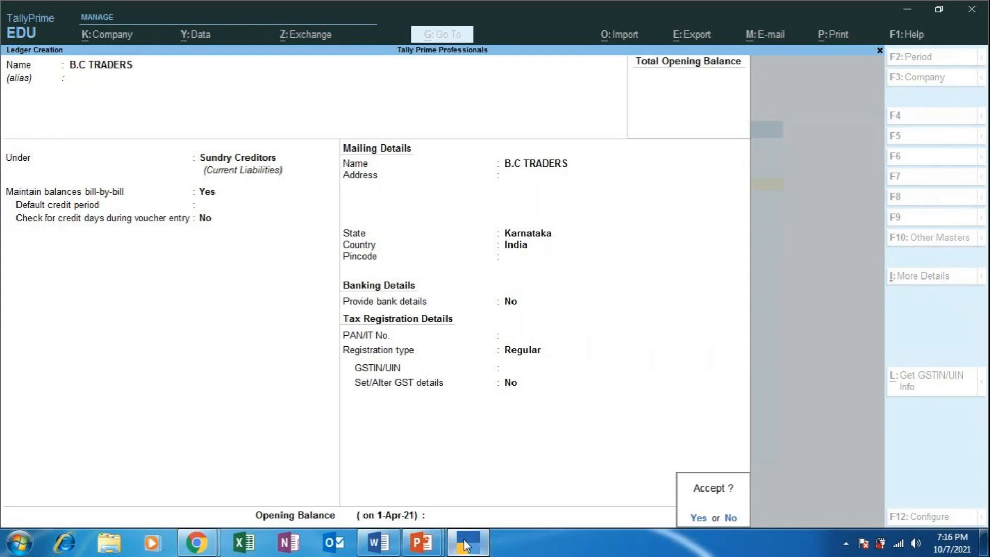
key("Return")
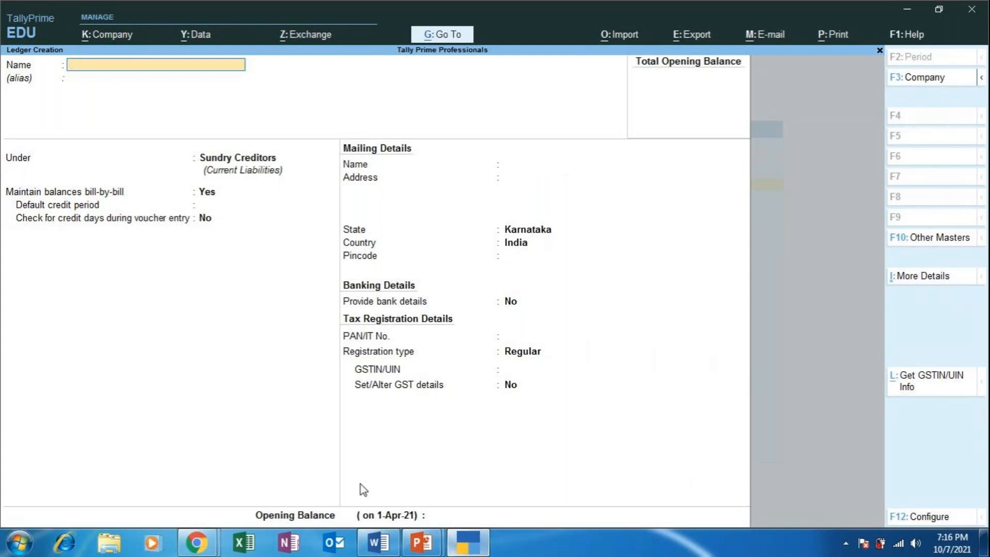
Switch to the MAPR presentation in PowerPoint and review the Ledger Creations slide in full screen against the ledgers created.
left_click(425, 550)
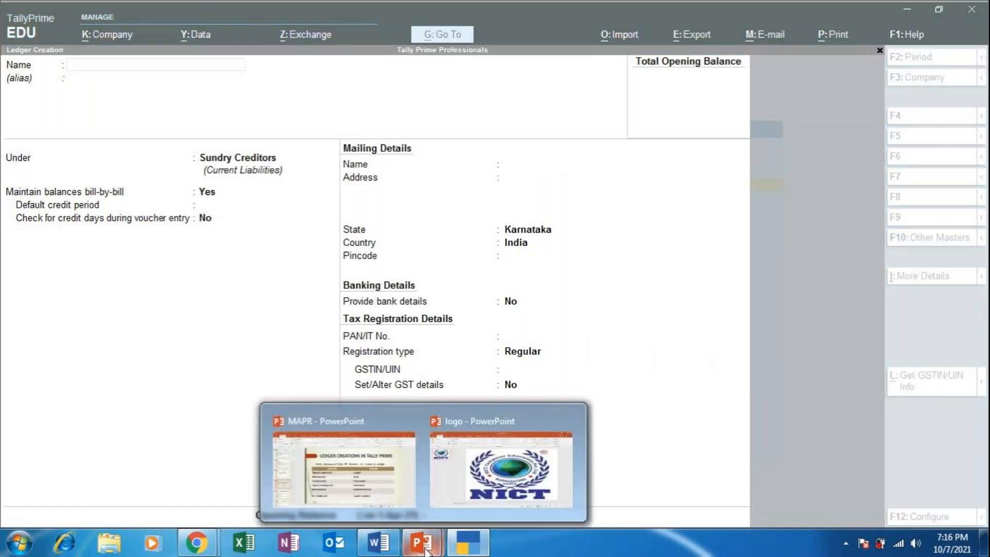
left_click(384, 464)
left_click(832, 519)
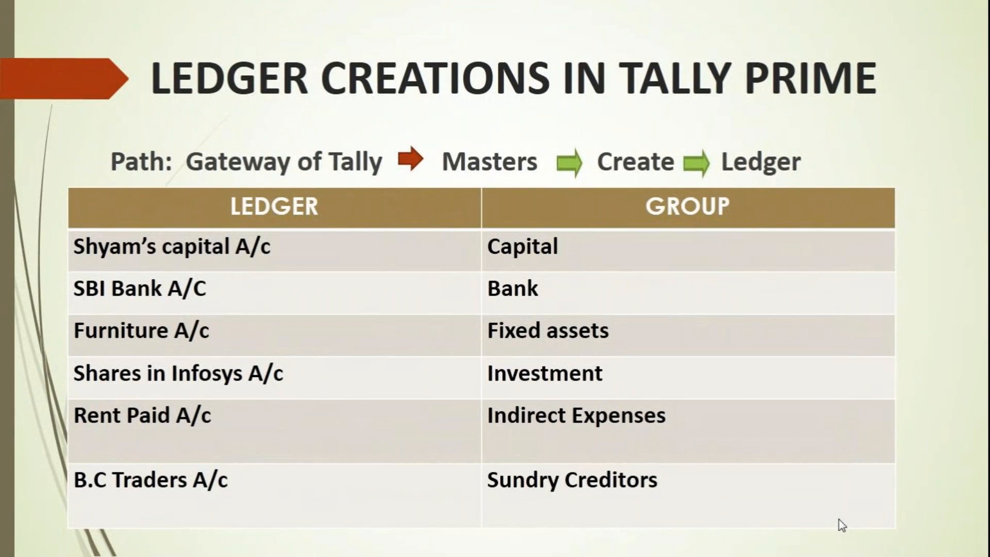
key("Escape")
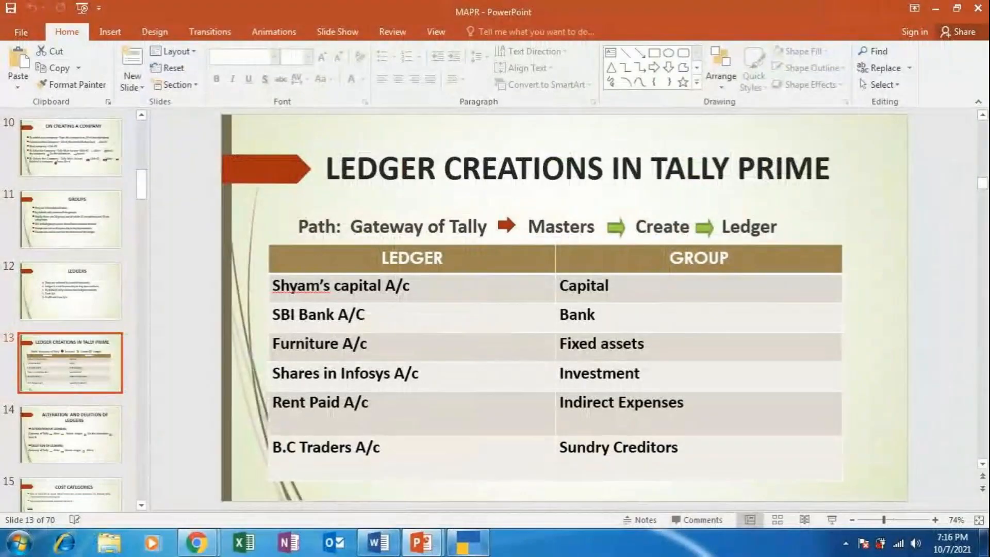
Switch to the ledger notes in Word and review the asset ledgers listed under the Fixed Assets group.
left_click(384, 547)
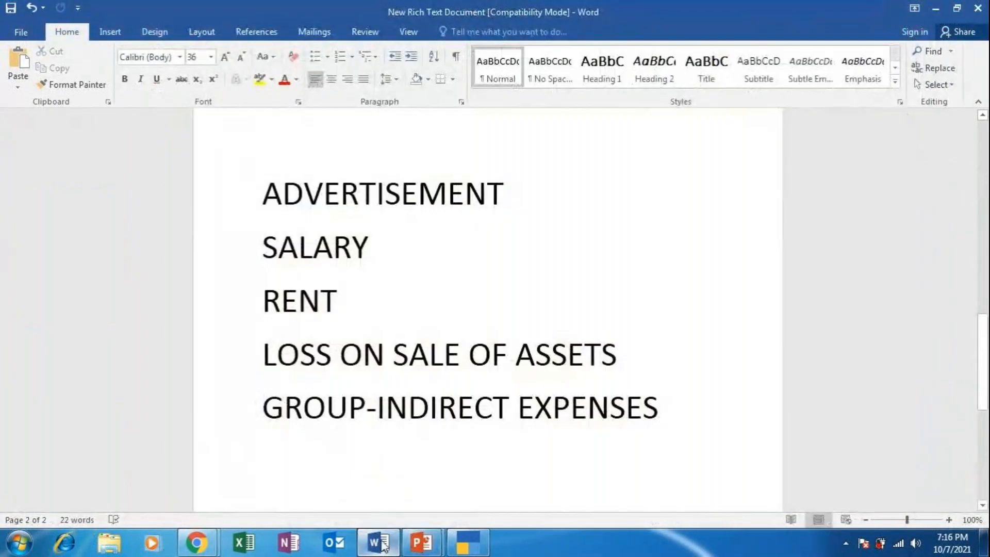
scroll(409, 338, "up", 5)
scroll(415, 347, "up", 7)
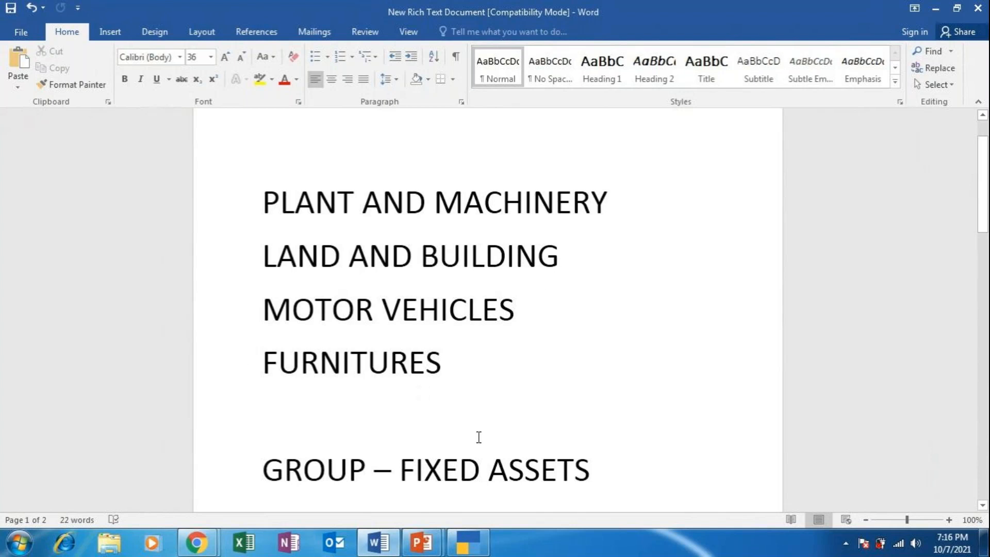
scroll(479, 437, "down", 1)
left_click_drag(266, 433, 661, 472)
left_click(663, 468)
left_click(577, 348)
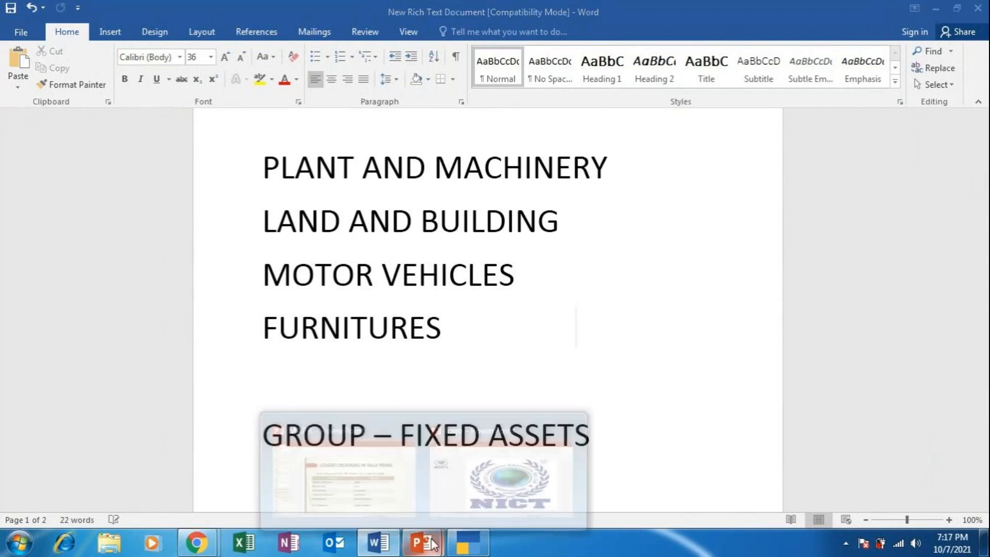
Switch to TallyPrime and enter a new ledger named PLANT AND MACHINERY under Fixed Assets, leaving the alias blank.
left_click(474, 546)
type("P")
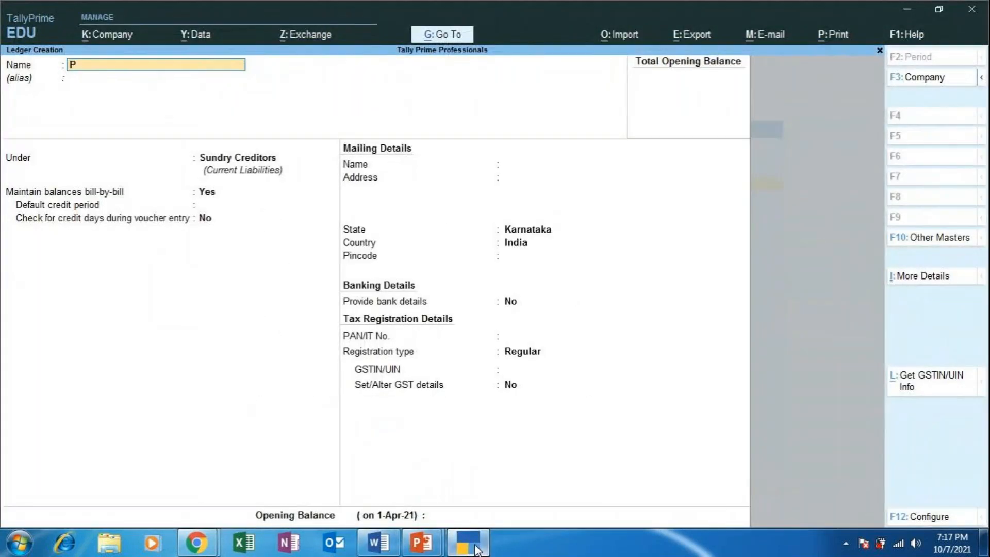
type("LANT AND MACHINERY")
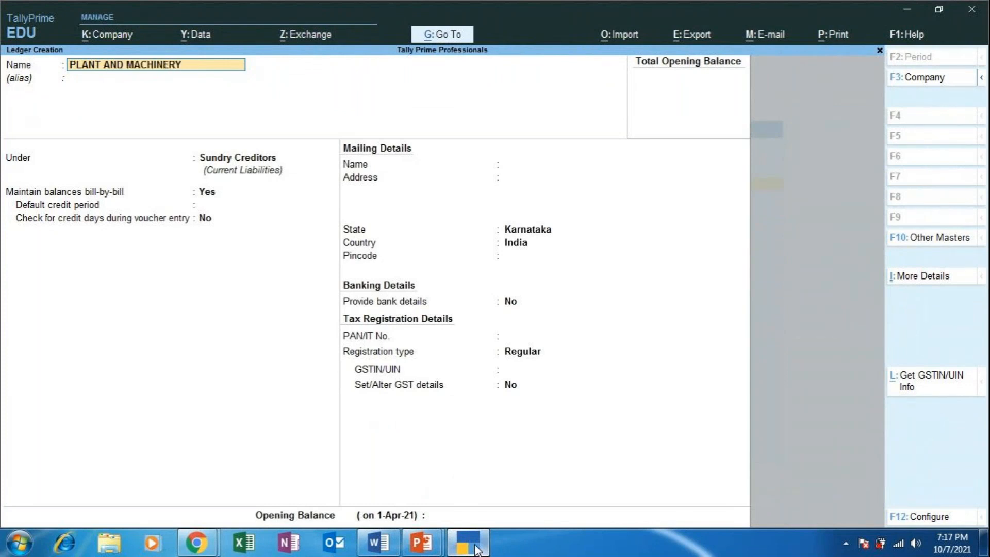
key("Return")
key("Return")
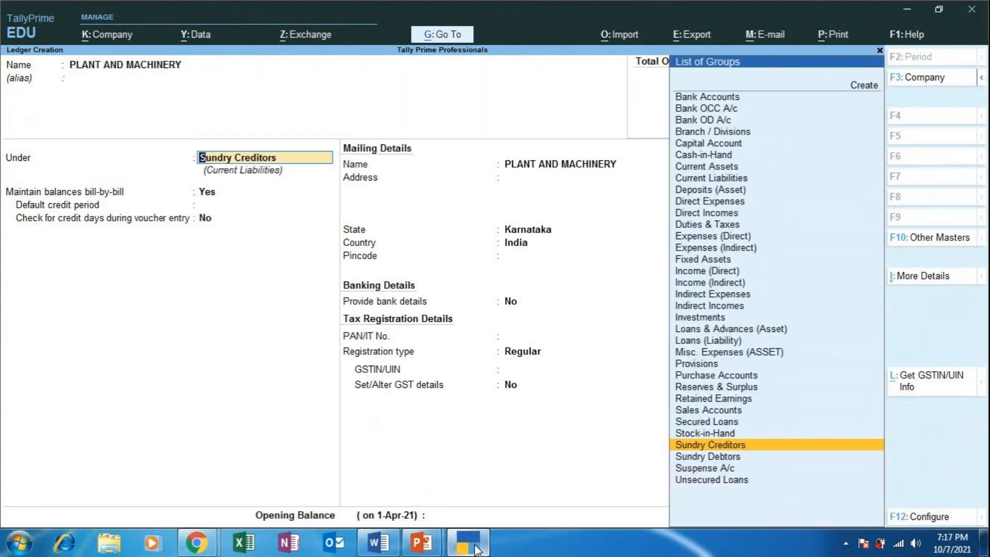
type("F")
key("Return")
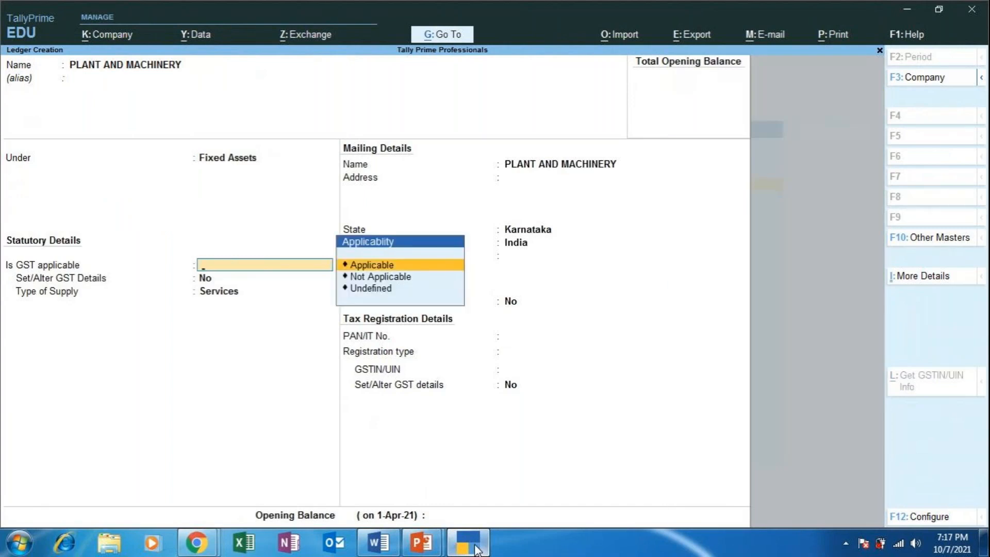
Set GST to Not Applicable for PLANT AND MACHINERY and save the ledger with the default mailing details.
key("Down")
key("Return")
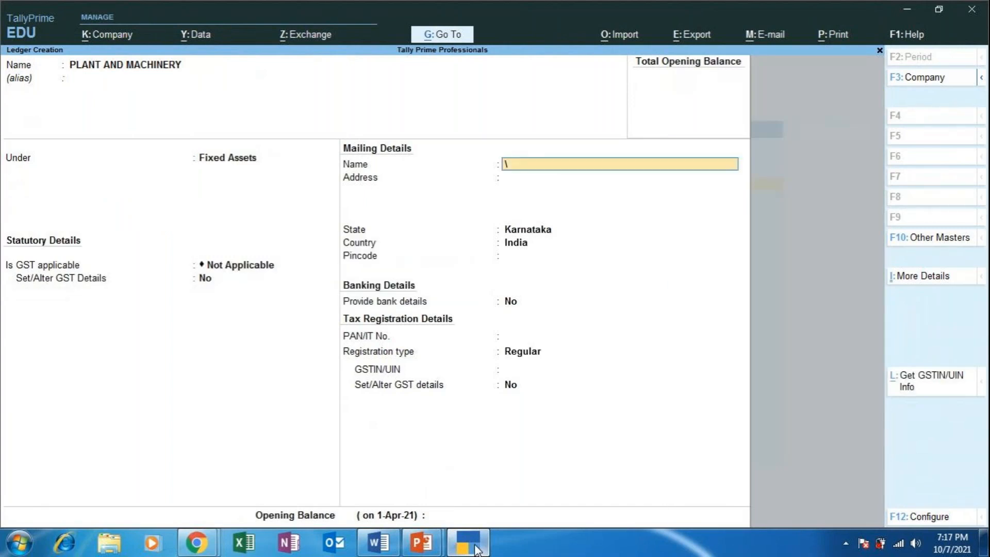
key("Return")
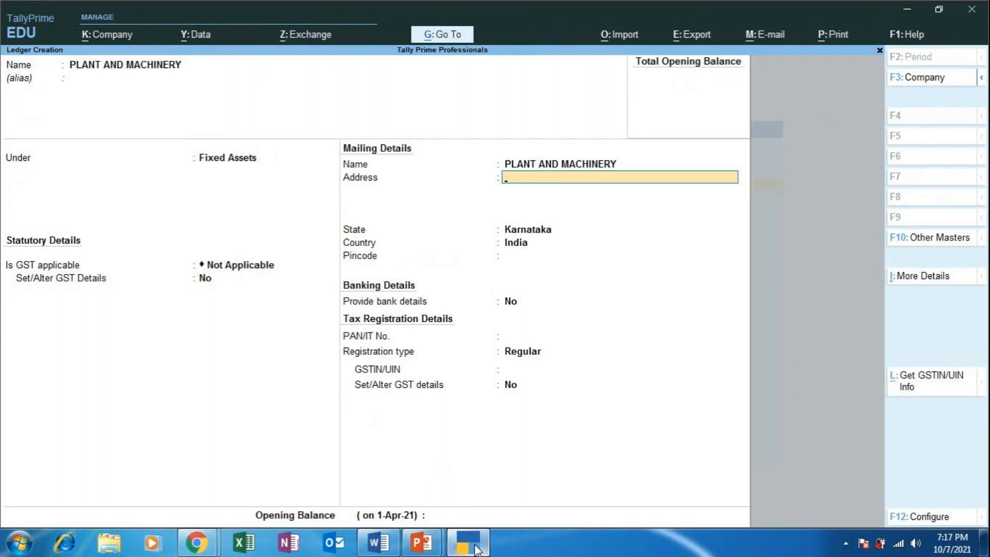
key("ctrl+a")
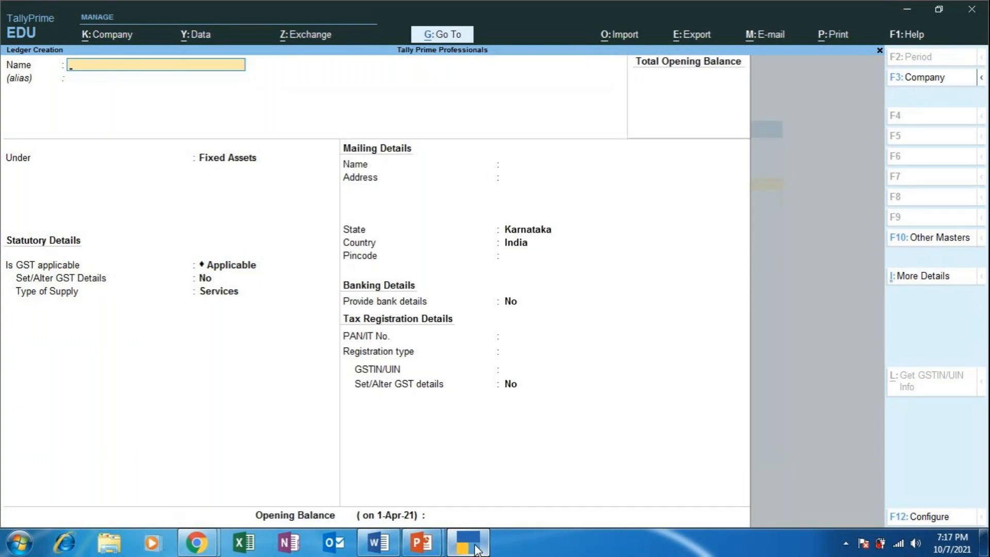
Enter a new ledger named LAND AND BUILDING with a blank alias and keep it under Fixed Assets.
type("LAND AND BUILDING")
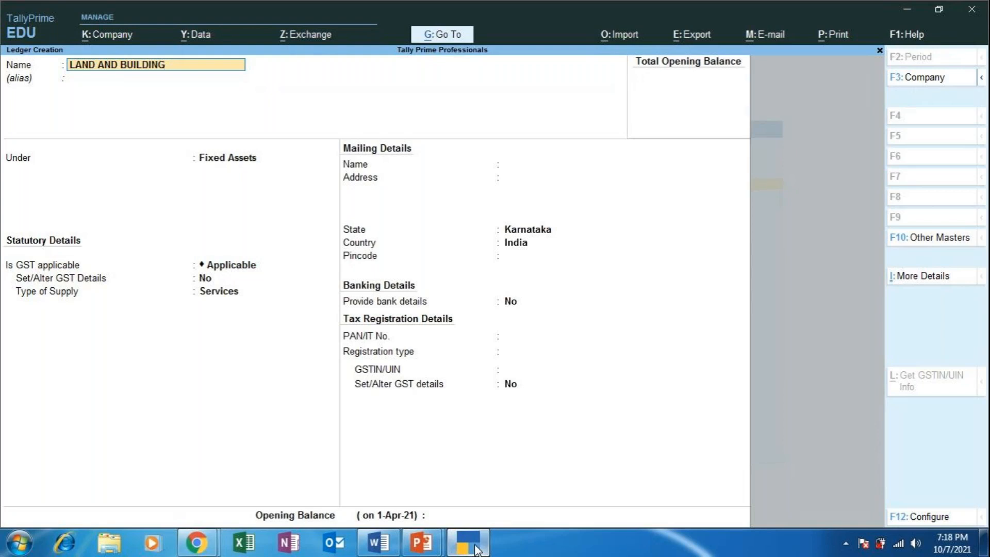
key("Return")
key("Return")
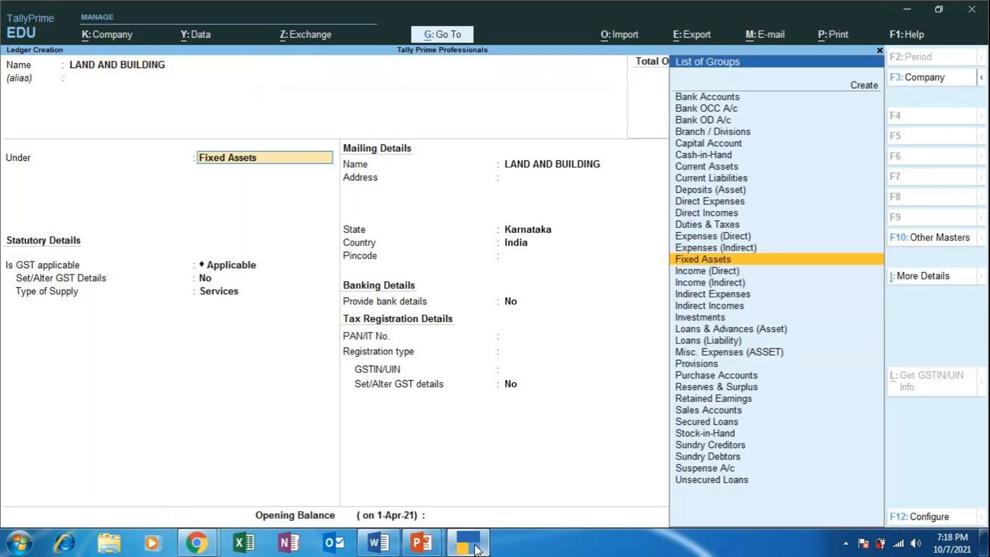
key("Return")
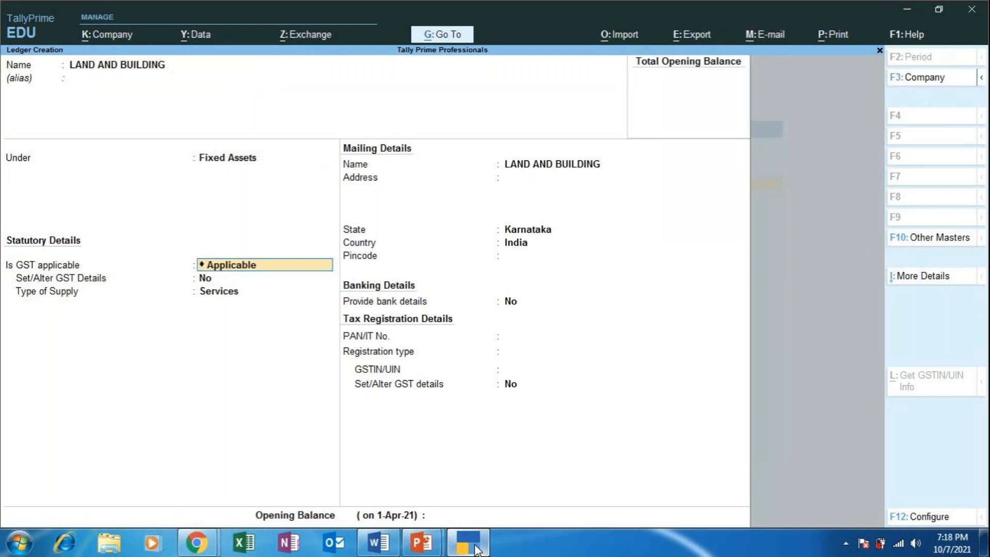
Set GST to Not Applicable for LAND AND BUILDING and save the ledger with the remaining defaults.
key("BackSpace")
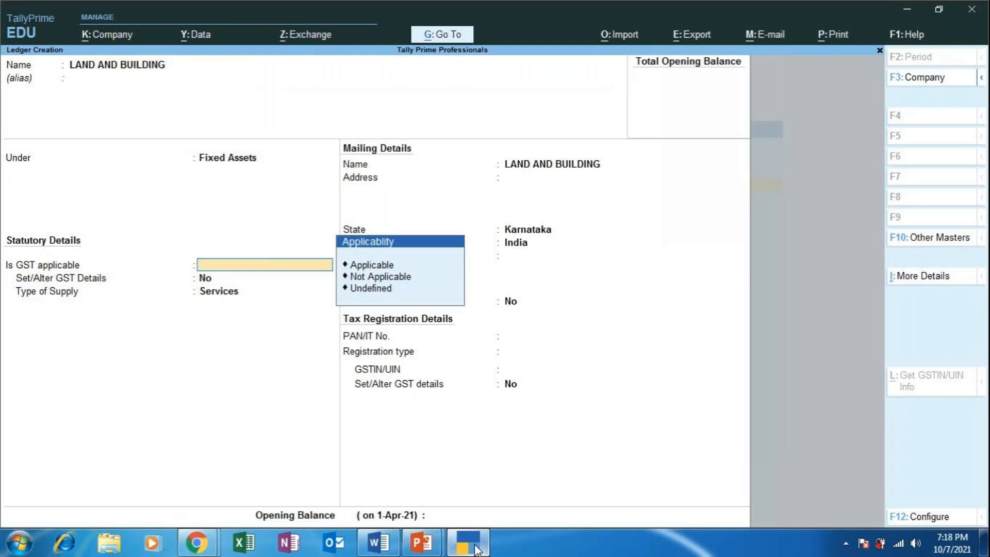
key("Down")
key("Down")
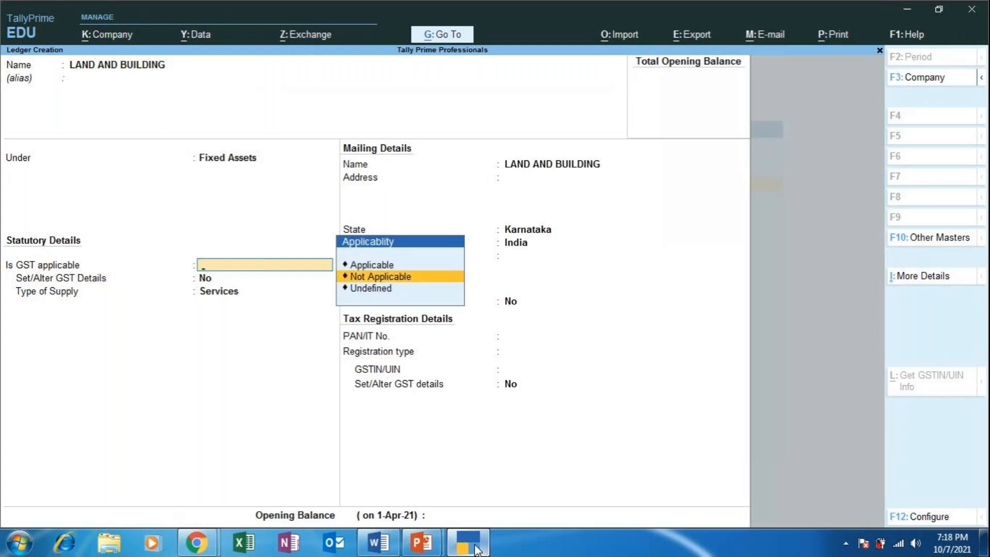
key("Return")
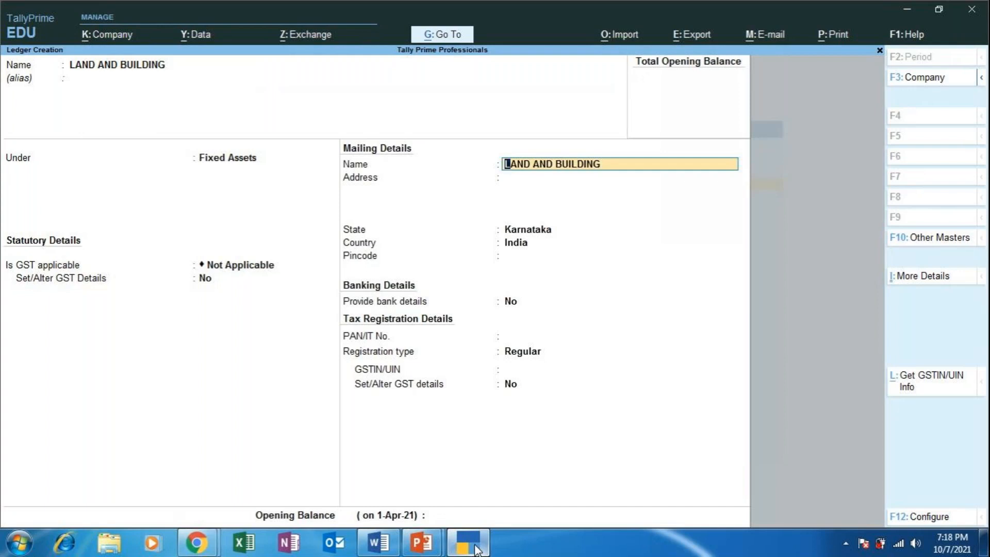
key("ctrl")
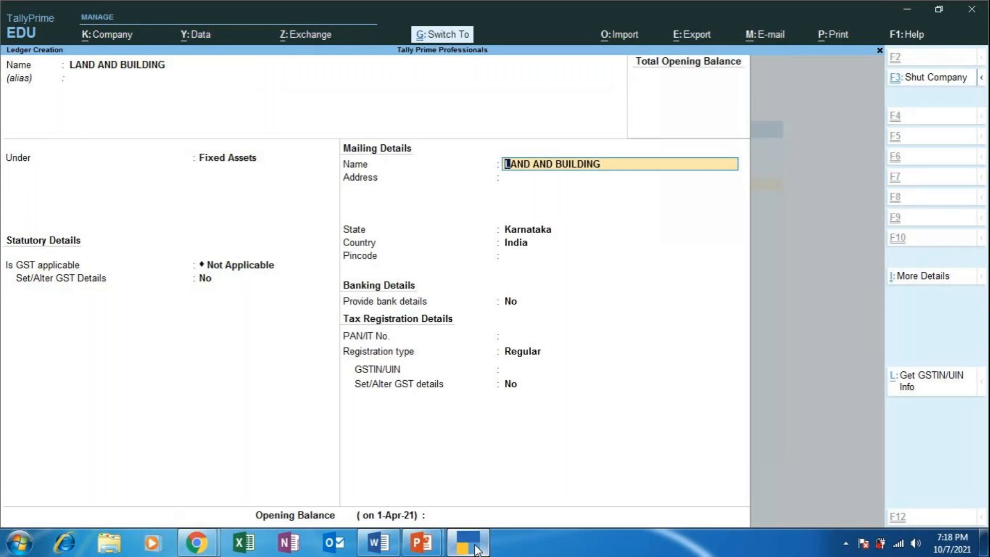
key("ctrl+a")
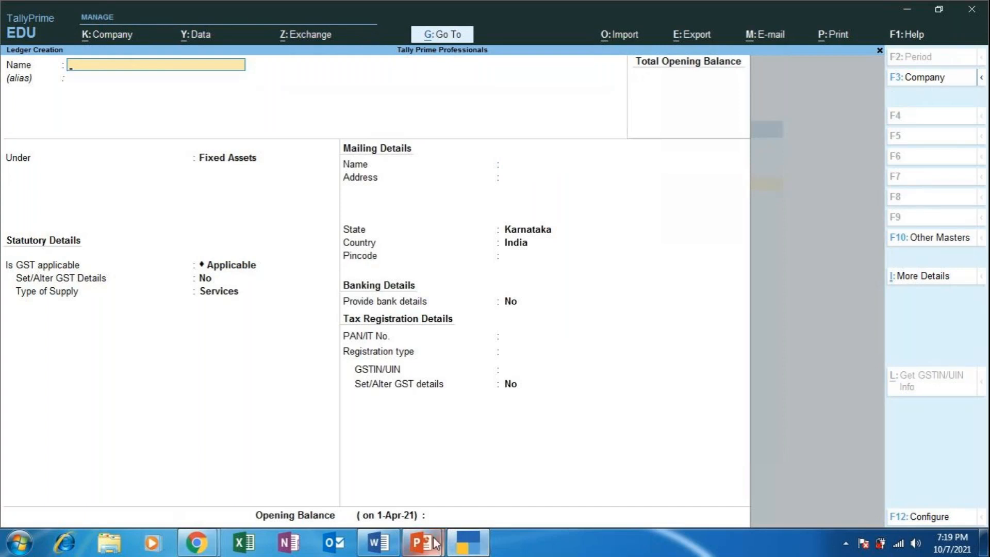
Switch to the Word notes and check the next ledger name in the Fixed Assets list.
mouse_move(421, 542)
left_click(403, 502)
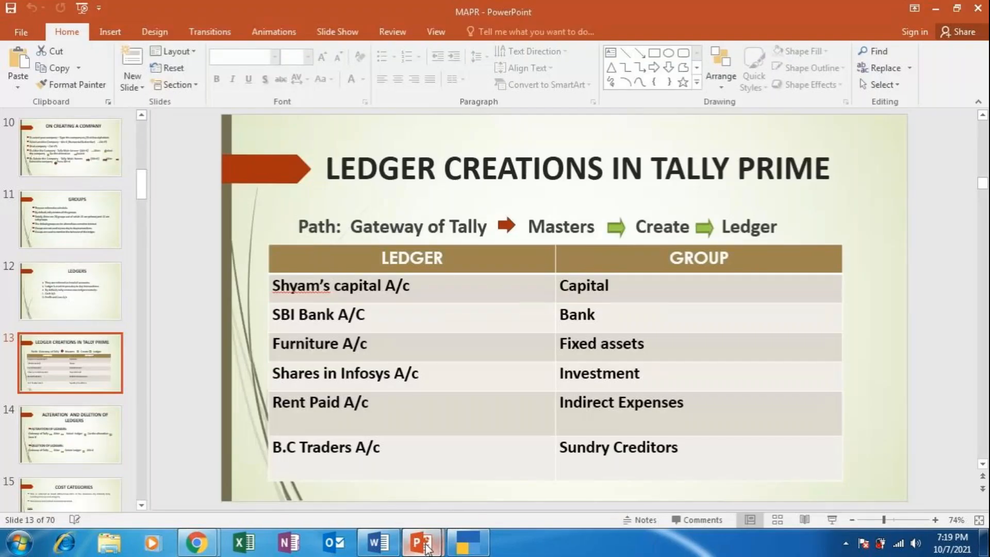
left_click(379, 543)
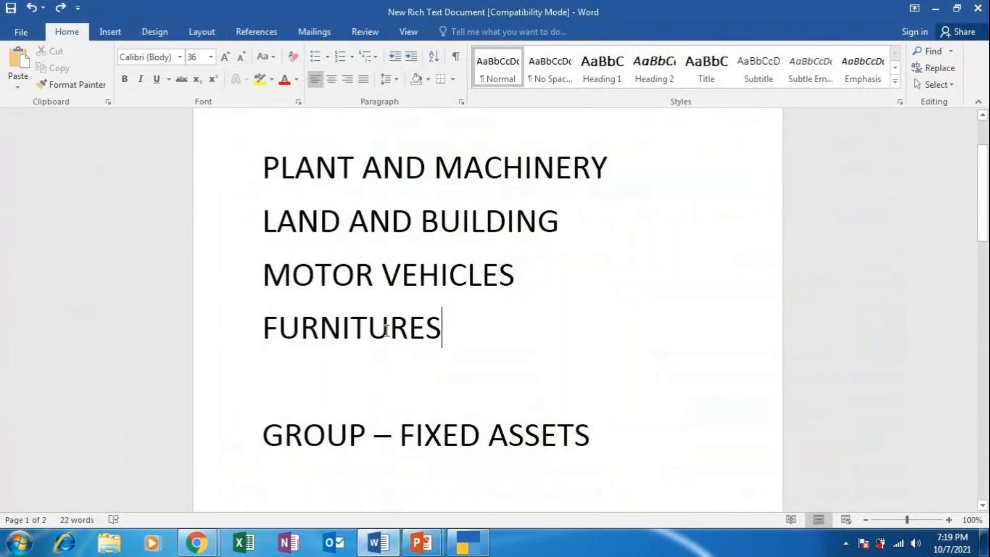
Switch back to TallyPrime and enter a new ledger named MOTOR VEHICLES, keeping it under Fixed Assets.
left_click(468, 542)
type("MOTO")
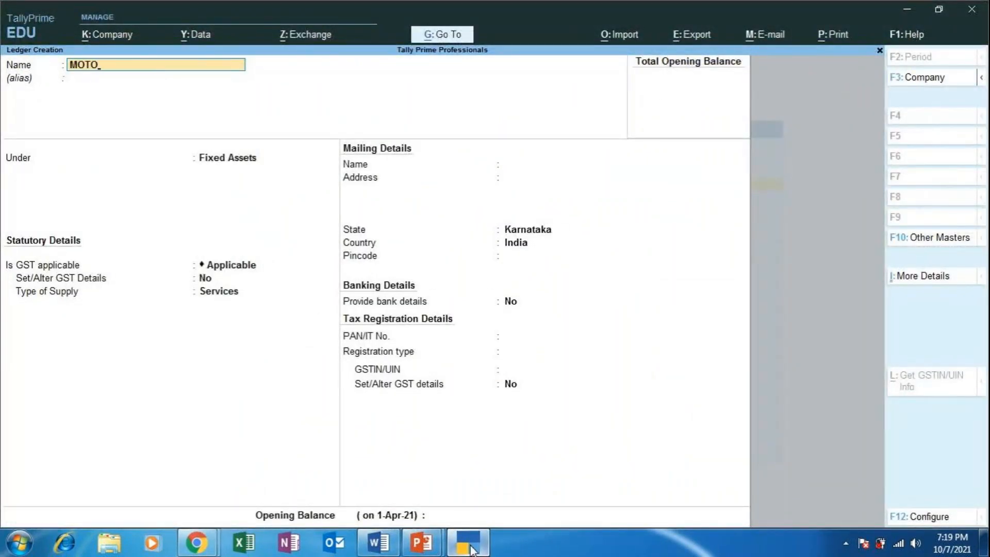
type("R VEHICLES")
key("Return")
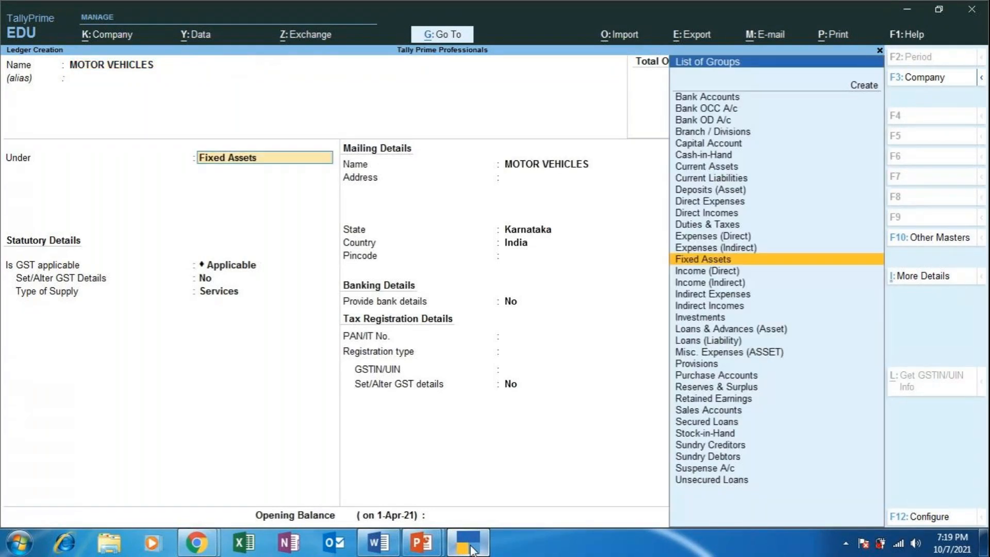
key("Return")
Set GST to Not Applicable for MOTOR VEHICLES and save the ledger with the remaining defaults.
key("Down")
key("Down")
key("Return")
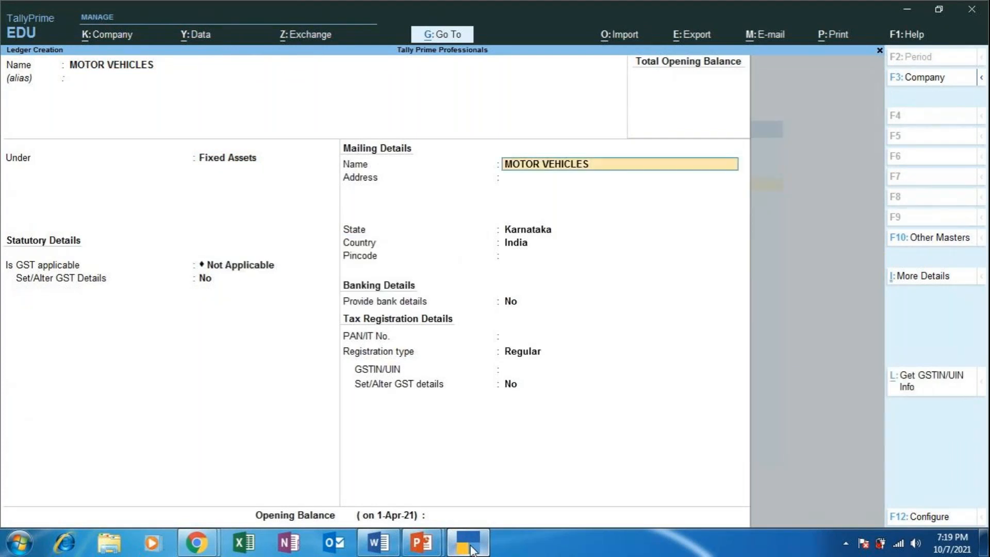
key("alt")
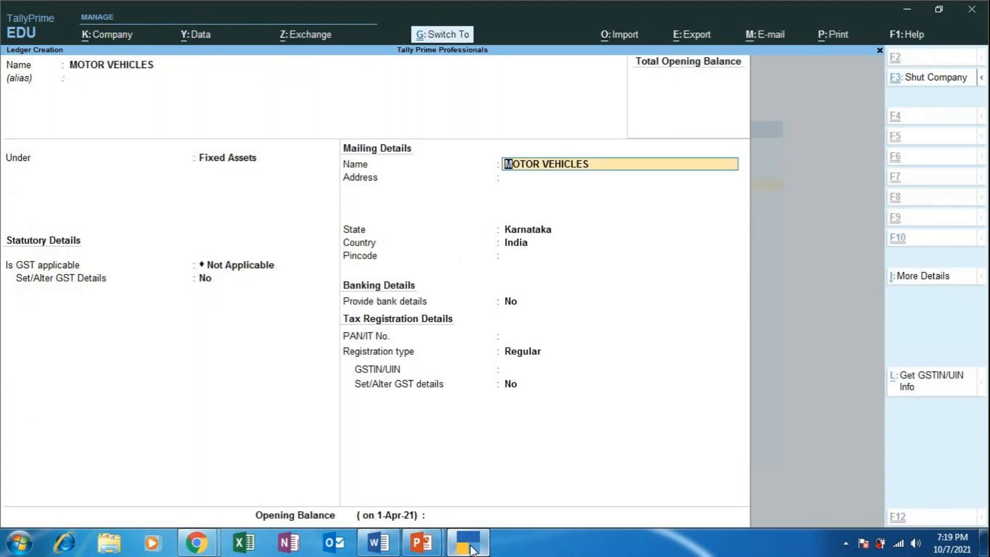
key("ctrl+a")
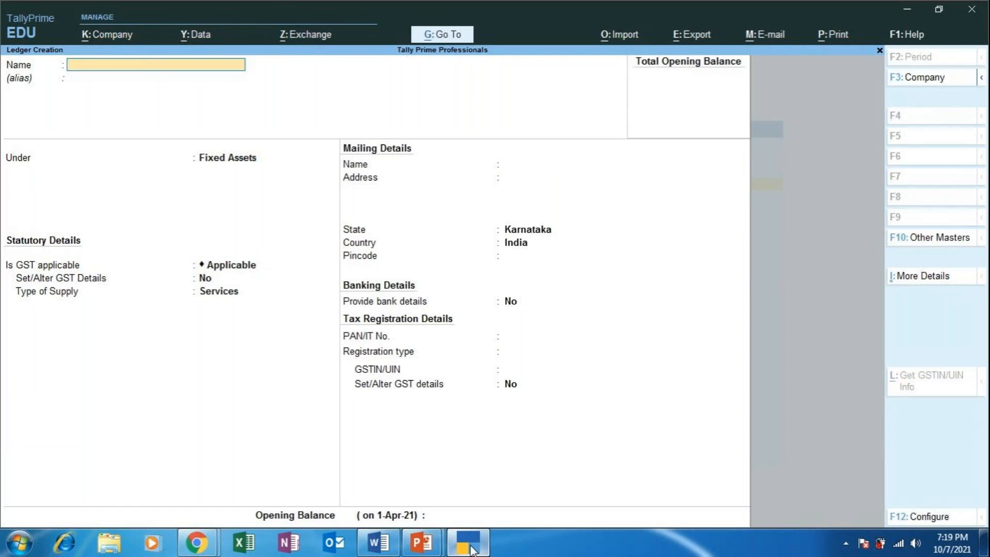
Enter a new ledger named FURNITURES under Fixed Assets and set GST to Not Applicable.
type("FURNITURES")
key("Return")
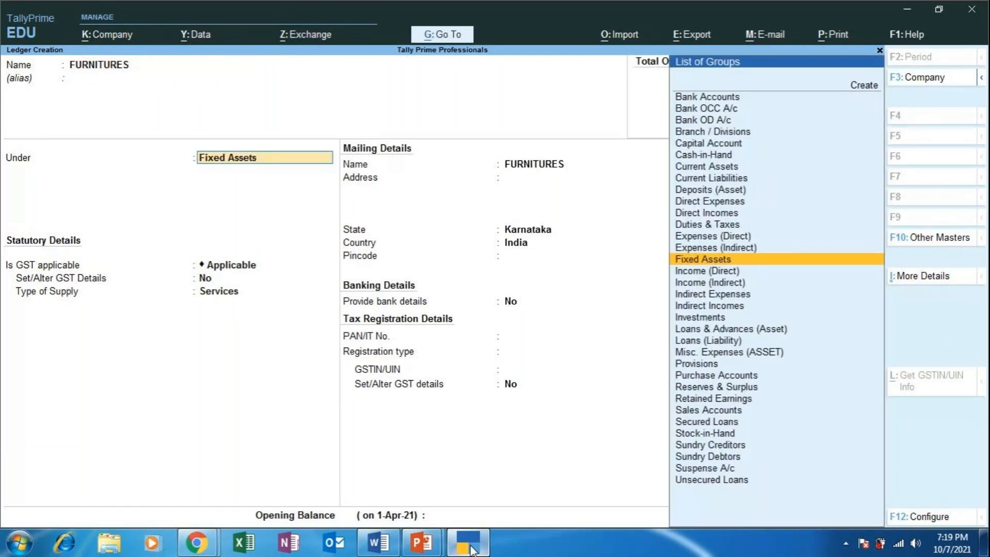
key("Return")
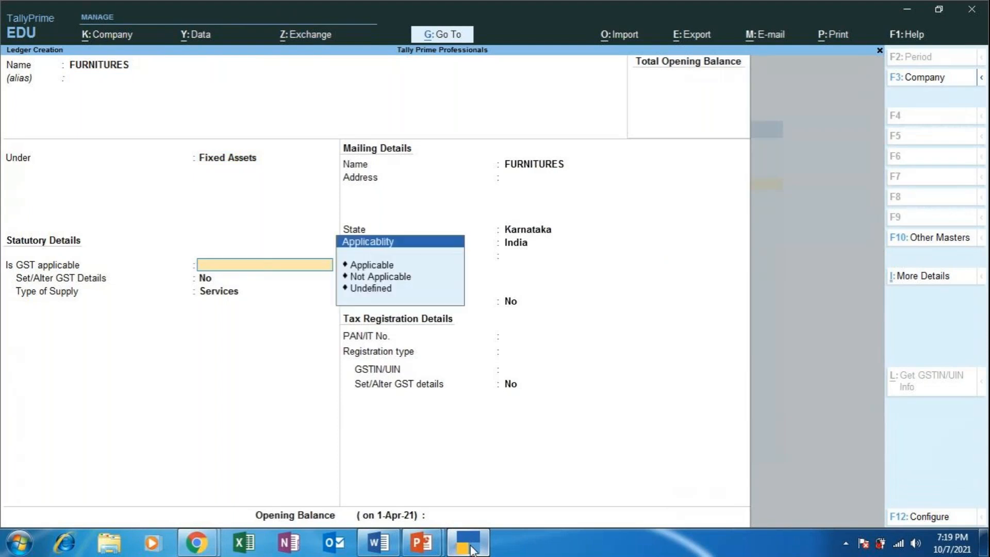
key("Down")
key("Down")
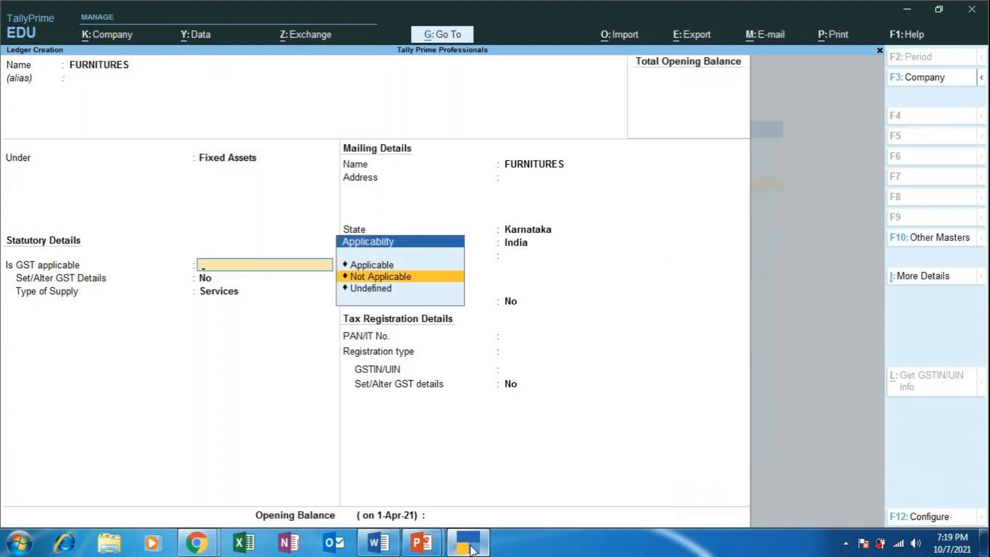
key("Return")
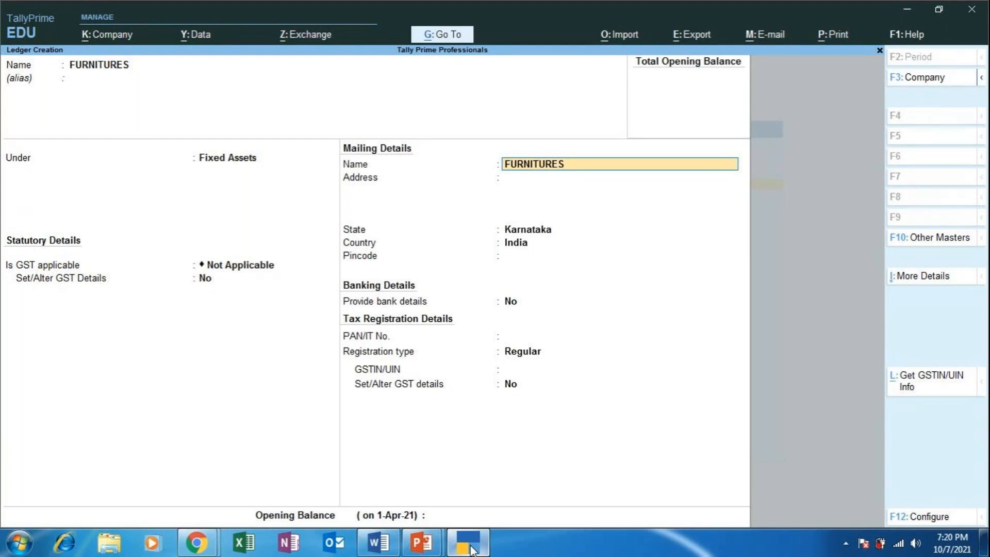
Keep the default mailing, banking and tax registration details for FURNITURES, leave pincode, GSTIN and opening balance blank, and save the ledger.
key("Return")
key("Return")
key("Return")
key("Return")
key("Return")
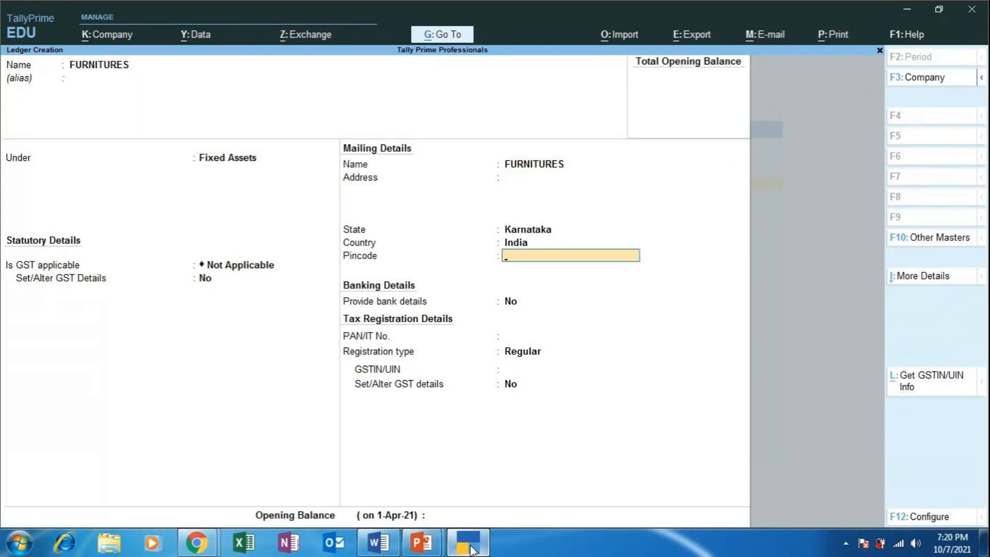
key("Return")
key("Return")
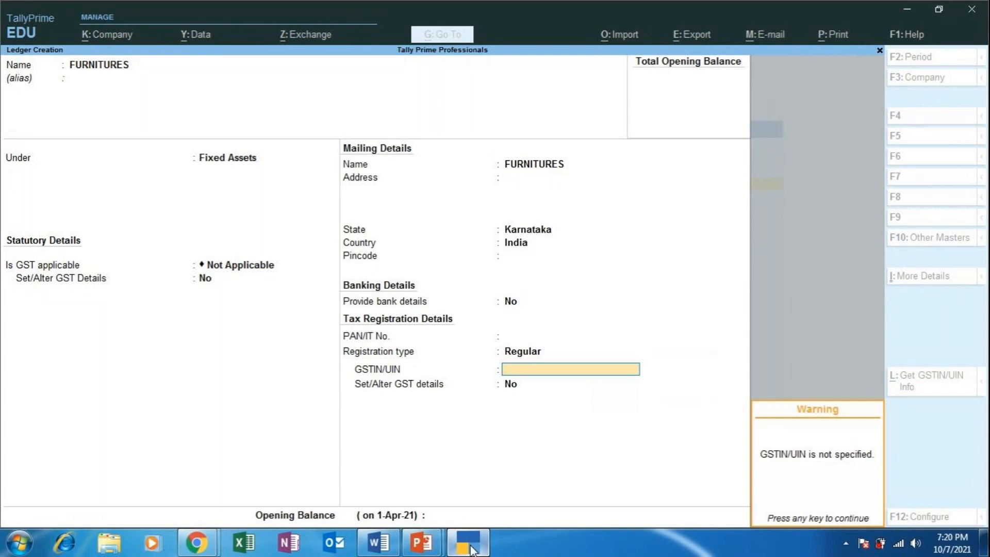
key("Return")
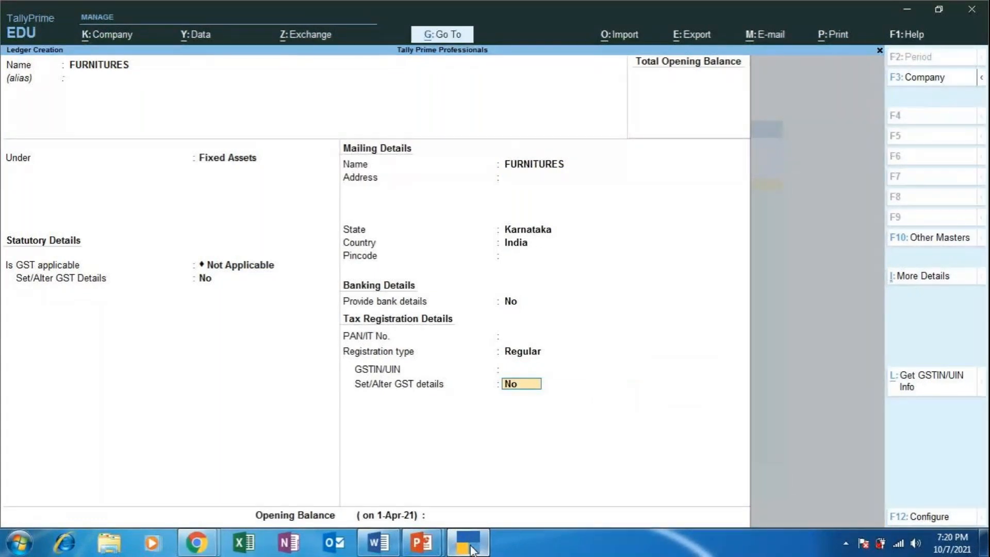
key("Return")
key("Return")
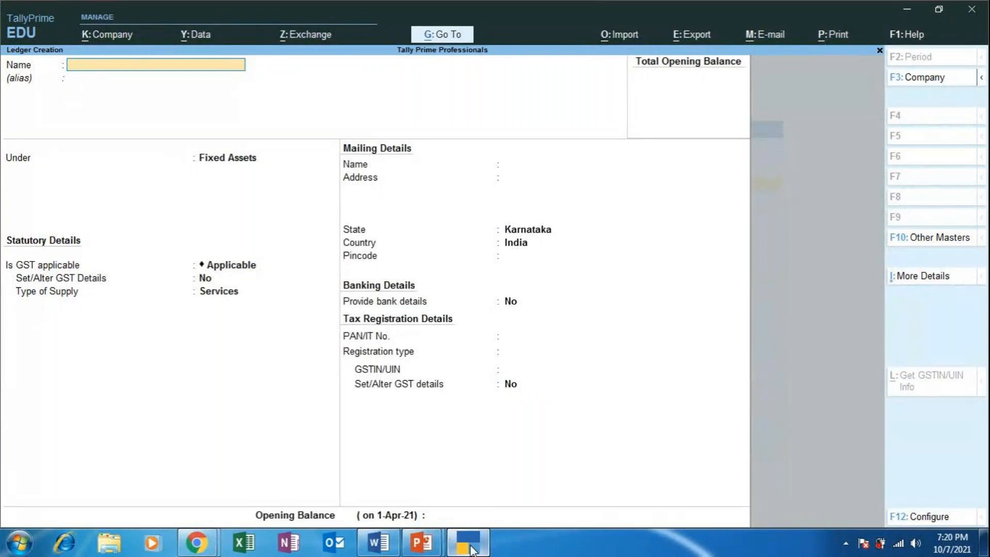
Try to enter another ledger named FURNITURES under Fixed Assets.
type("FURNITURES")
key("Return")
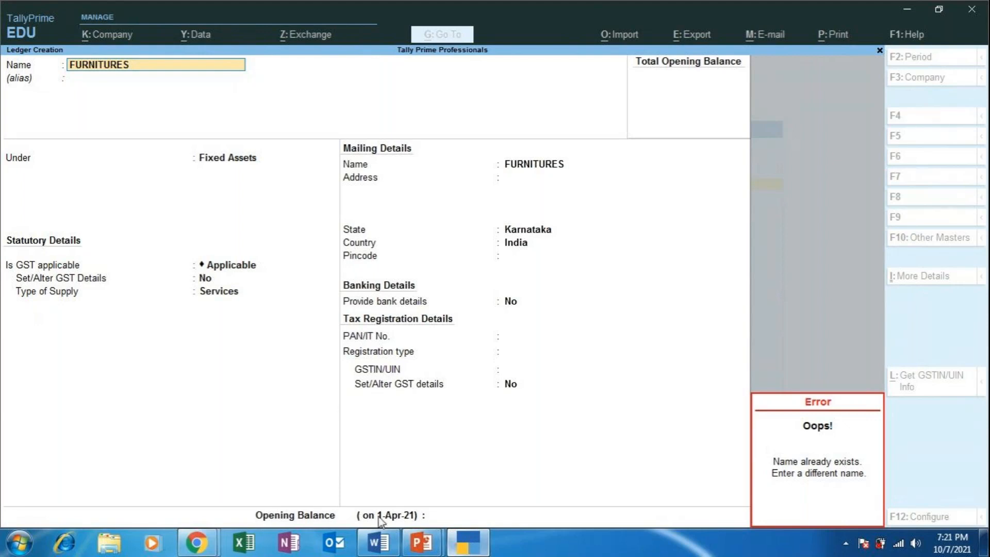
mouse_move(379, 542)
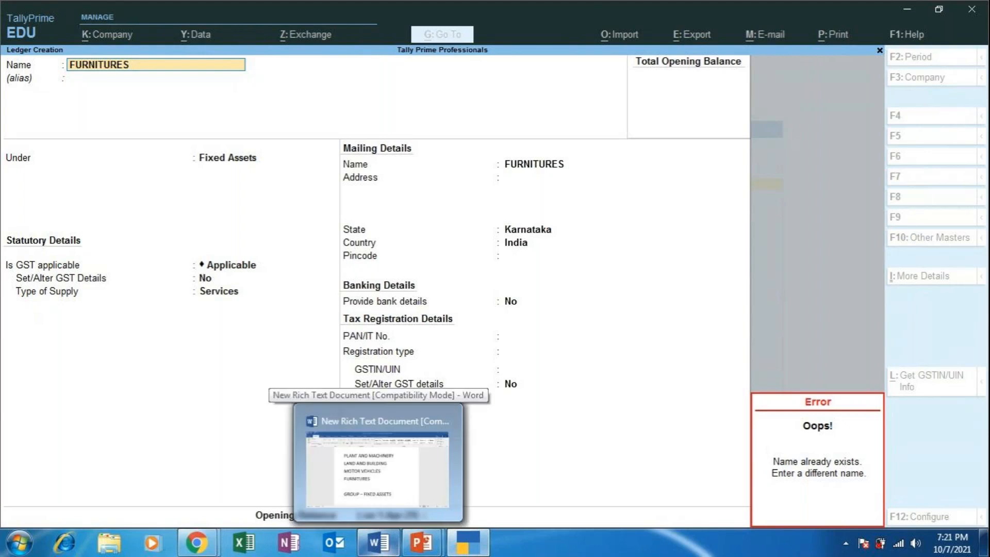
left_click(376, 457)
key("alt+Tab")
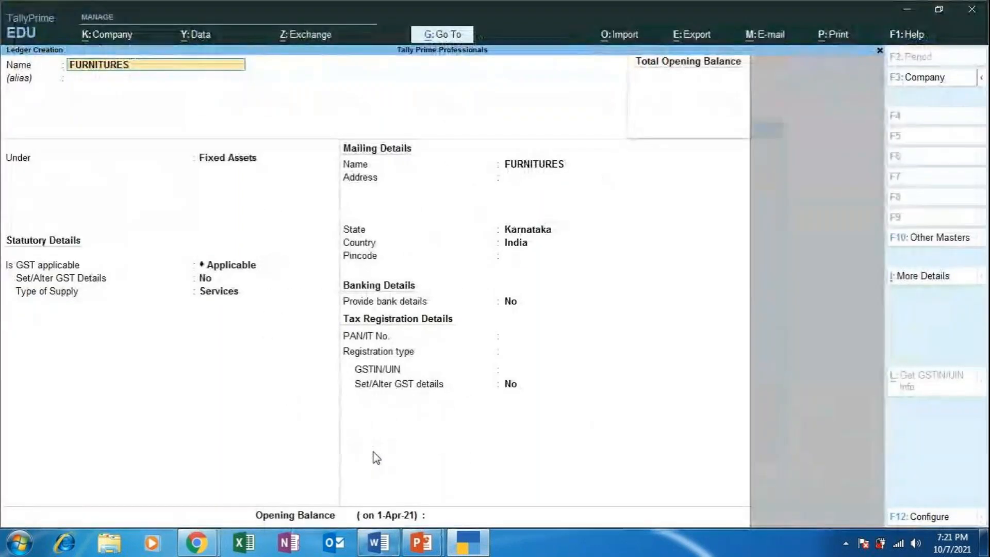
left_click(433, 546)
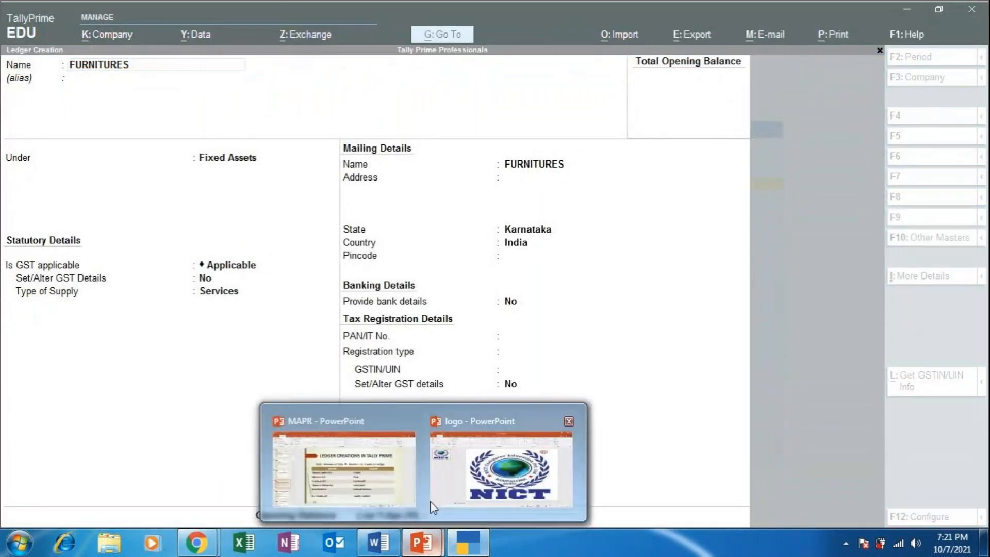
Switch to the Word notes and find the list of ledgers for the Indirect Expenses group.
left_click(382, 542)
scroll(554, 402, "down", 10)
scroll(558, 415, "down", 3)
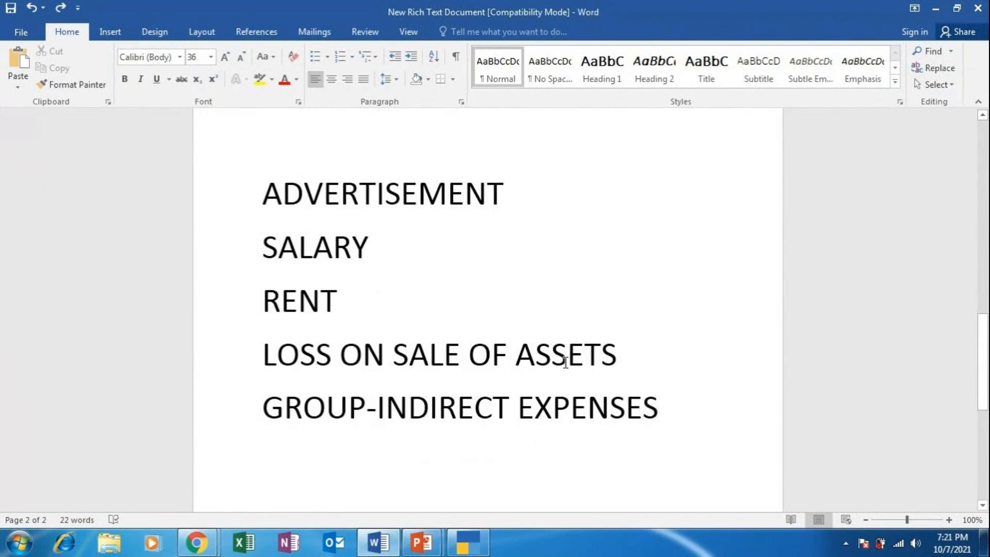
Switch back to TallyPrime and enter a new ledger named ADVERTISEMENT under Indirect Expenses, with the ledger type Not Applicable.
left_click(482, 549)
type("ADVERTISEMENT")
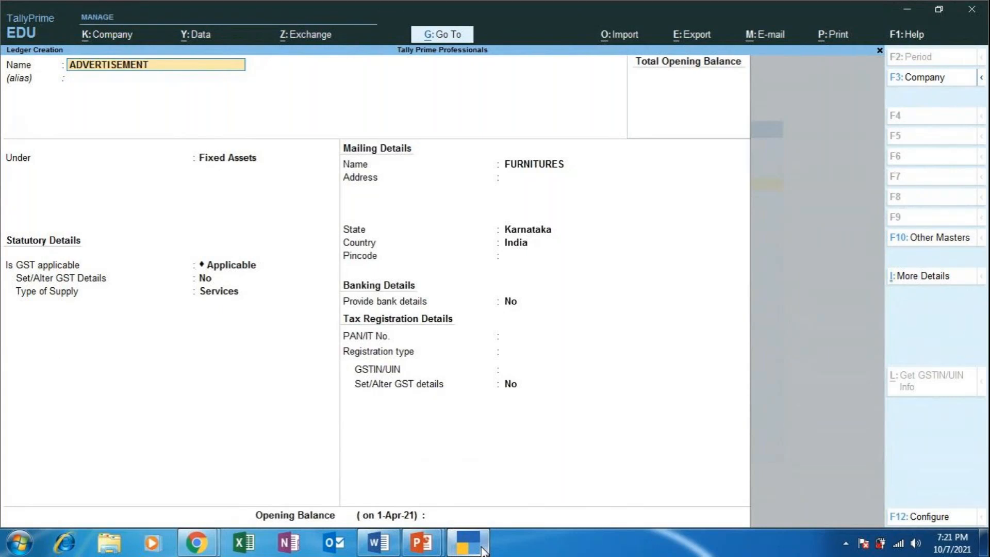
key("Return")
key("Return")
type("IND")
key("Down")
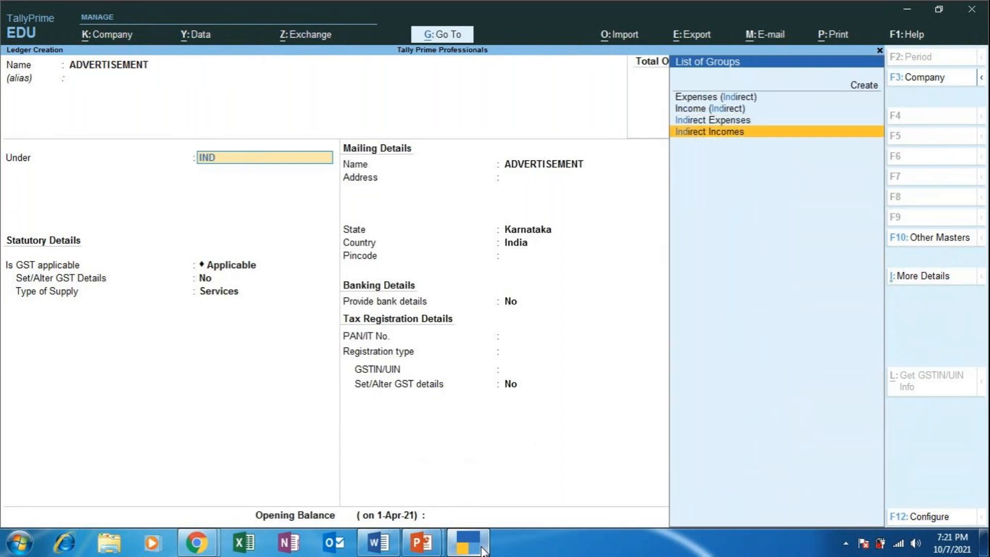
key("Up")
key("Return")
key("Return")
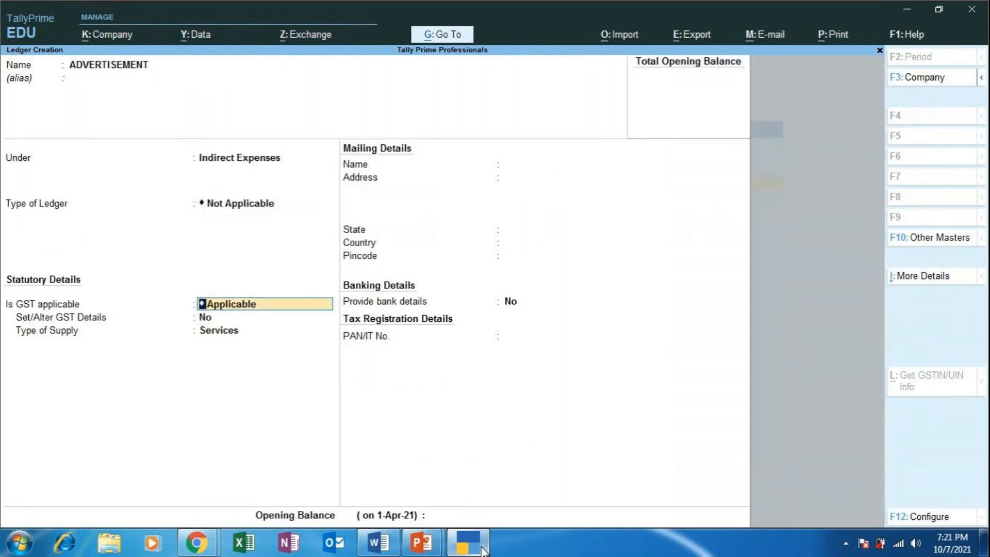
Set GST to Not Applicable for ADVERTISEMENT and save the ledger with the remaining defaults.
key("space")
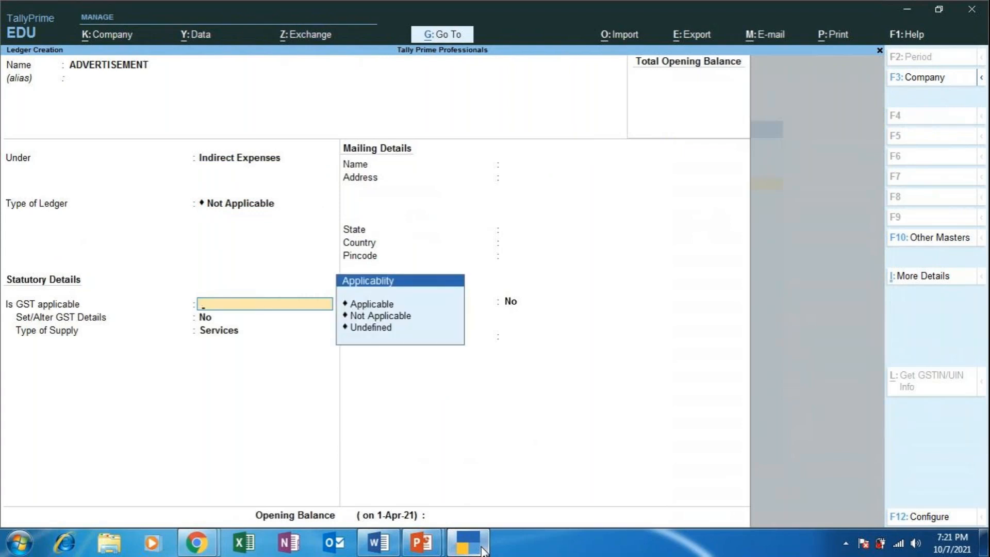
key("Down")
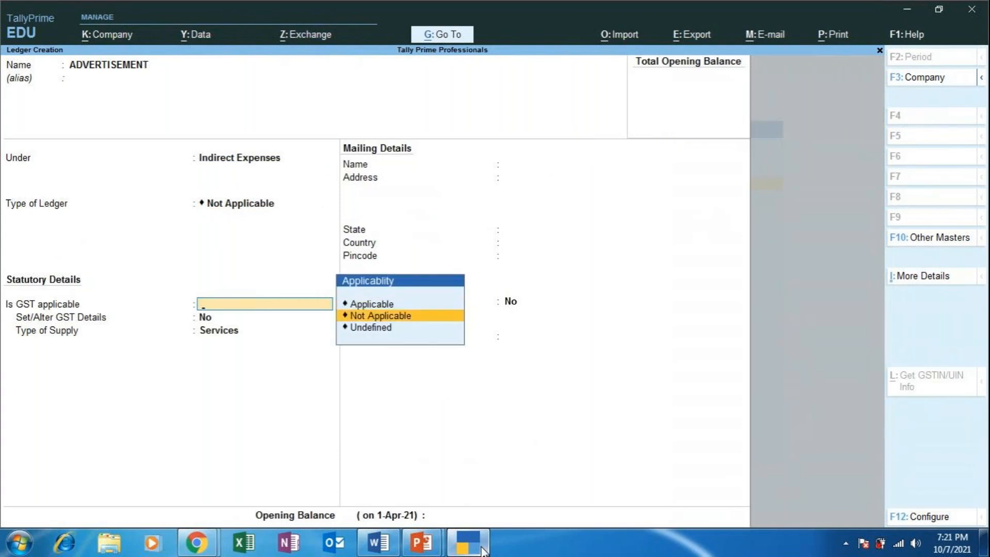
key("Return")
key("Return")
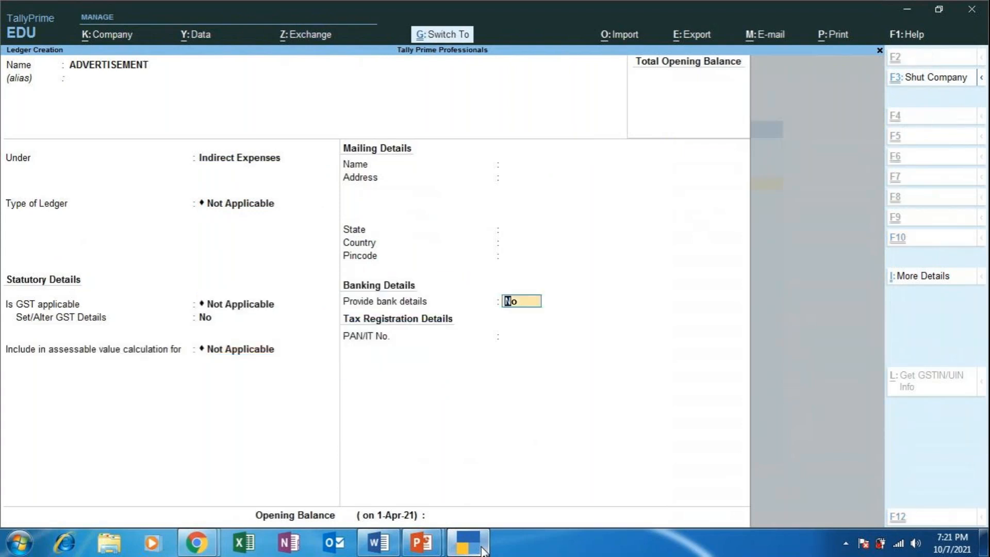
key("Return")
Enter a new ledger named SALARY, keeping it under Indirect Expenses with the ledger type Not Applicable.
type("SALARY")
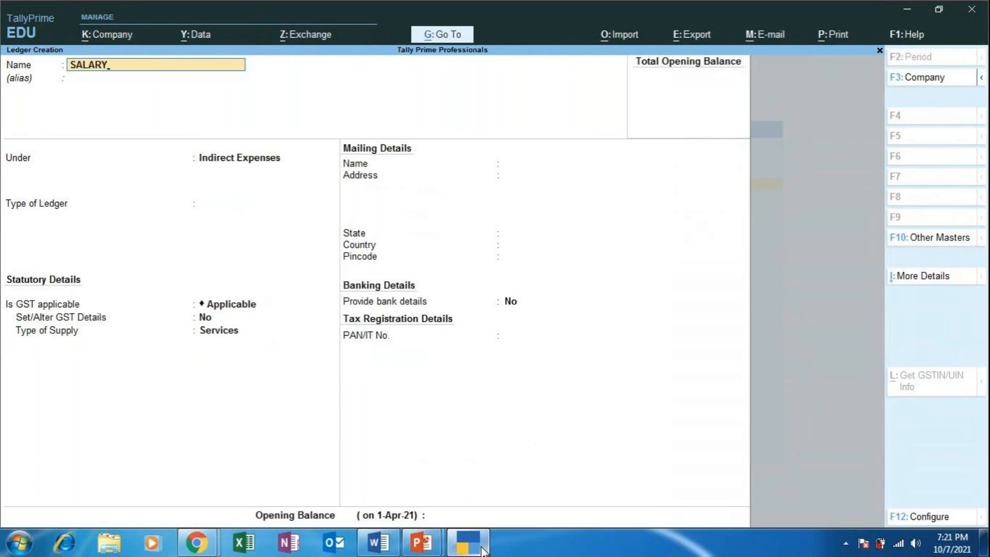
key("Return")
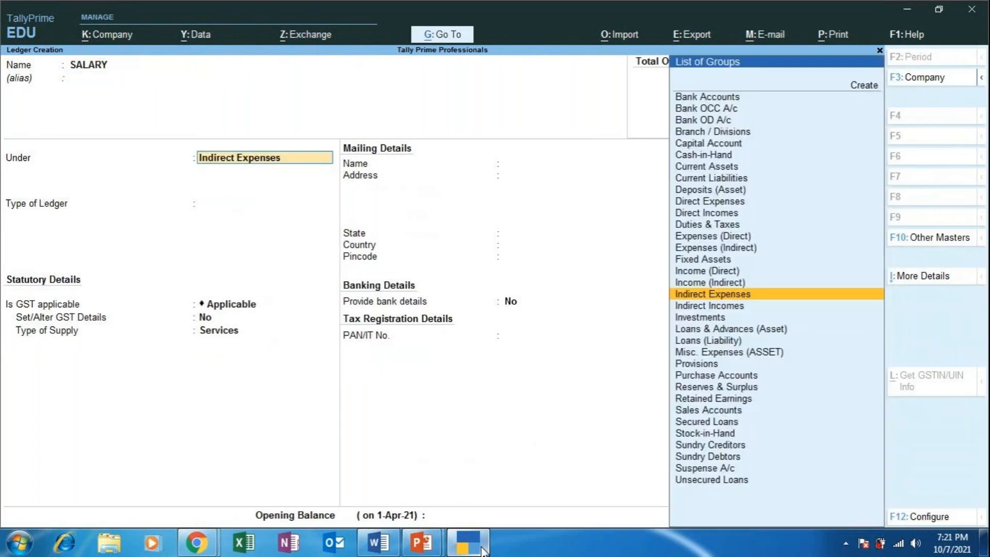
key("Return")
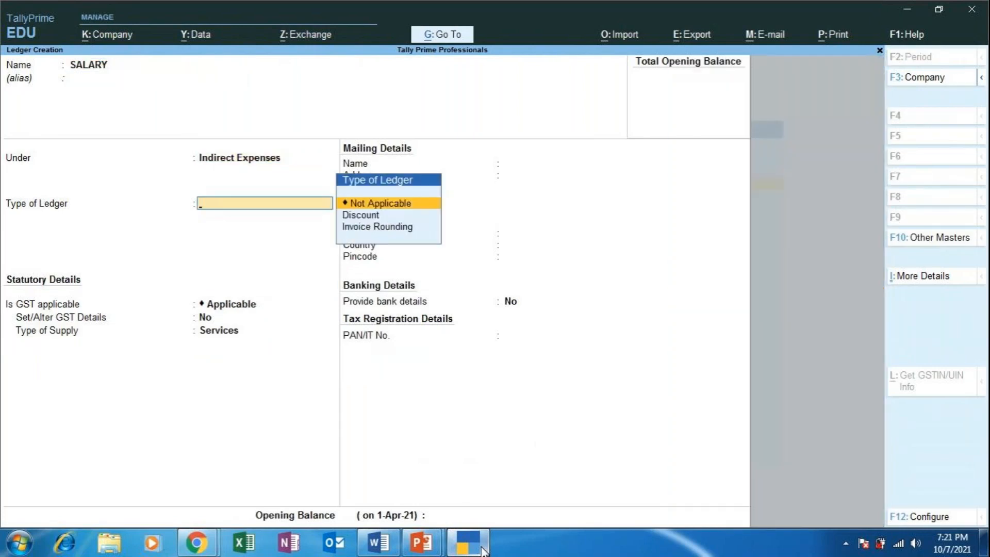
key("Return")
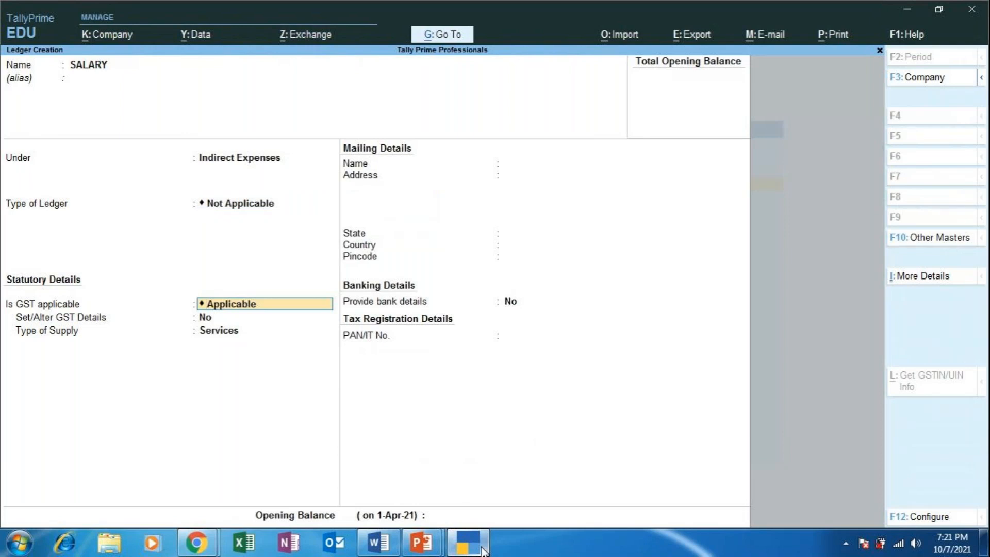
Set GST to Not Applicable for SALARY and save the ledger with the remaining defaults.
key("BackSpace")
key("Down")
key("Down")
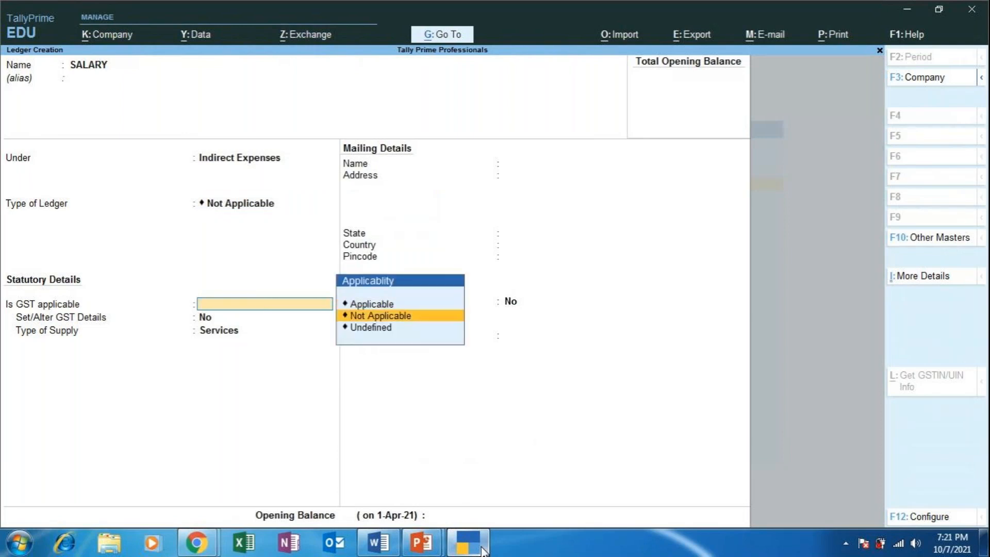
key("Return")
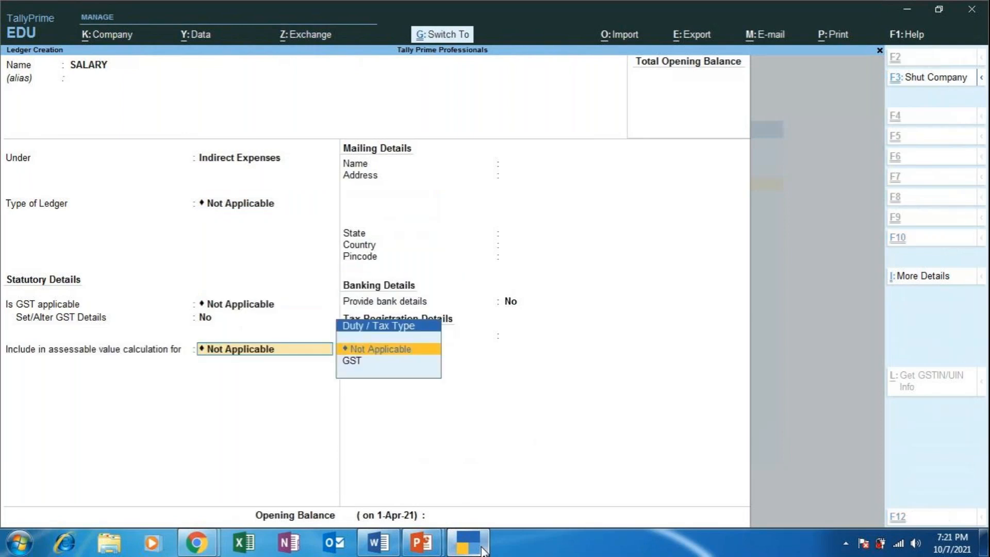
key("ctrl+a")
Enter a new ledger named LOSS ON SALE OF ASSETS under Indirect Expenses, with the ledger type Not Applicable.
type("LOSS O")
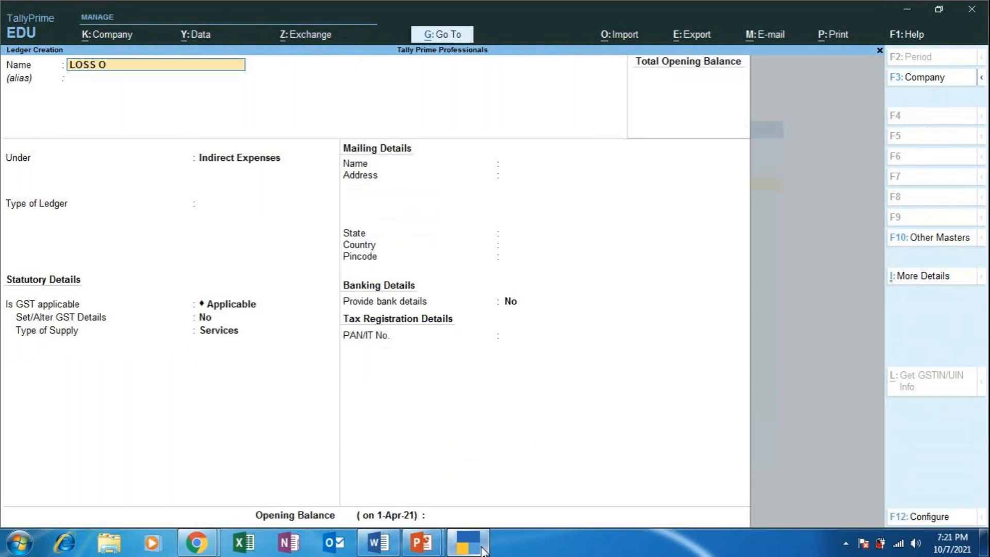
type("N SALE OF ASSETS")
key("Return")
key("Return")
key("Return")
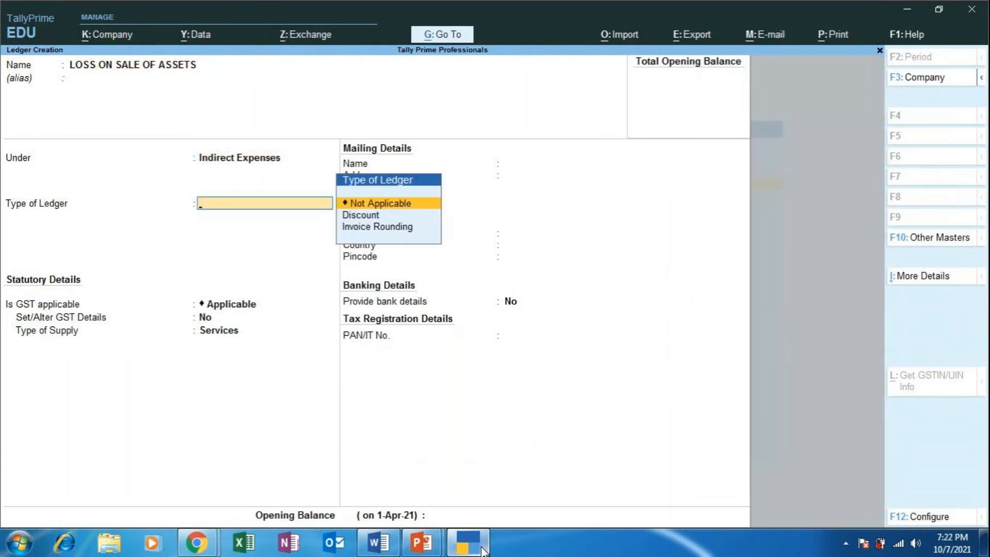
key("Return")
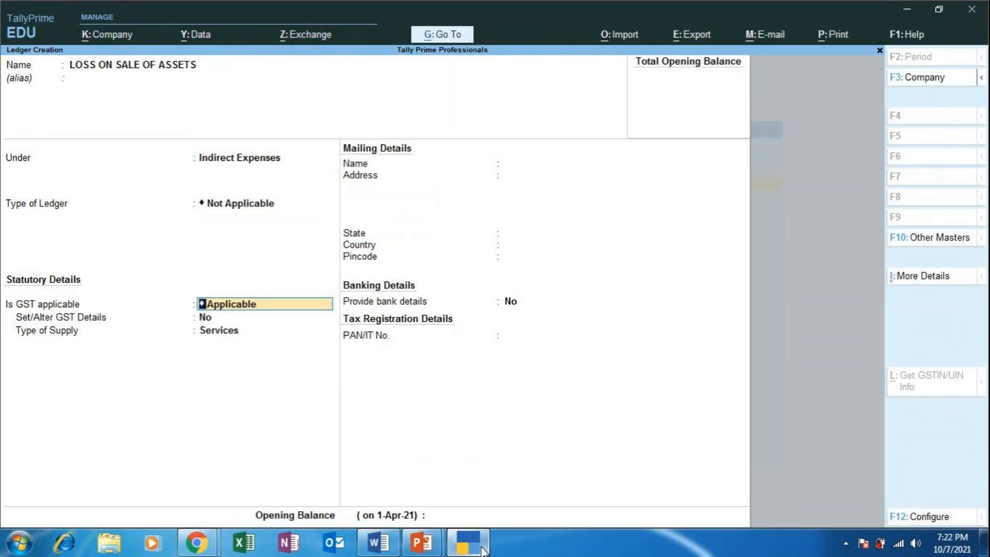
Set GST to Not Applicable for LOSS ON SALE OF ASSETS and save the ledger with the remaining defaults.
key("BackSpace")
key("Down")
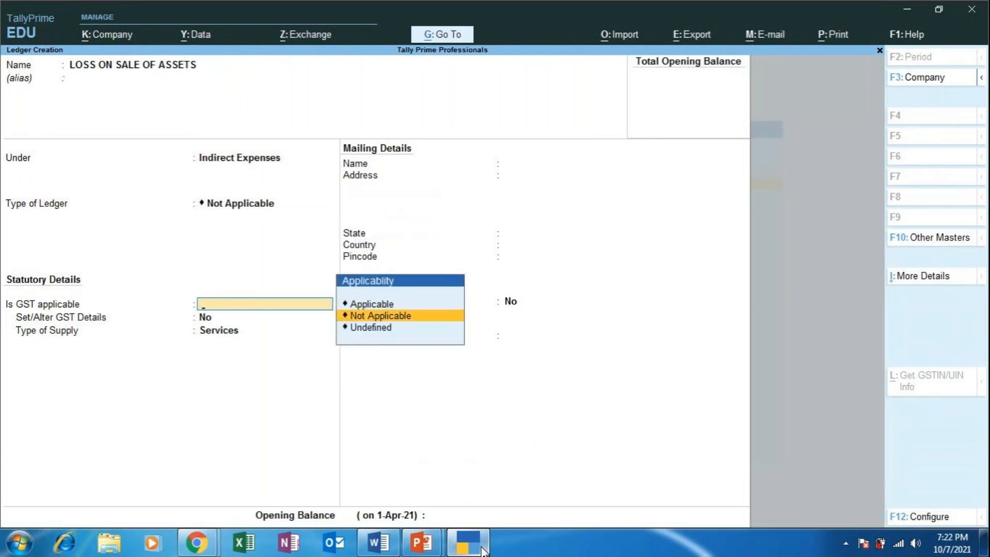
key("Return")
key("Return")
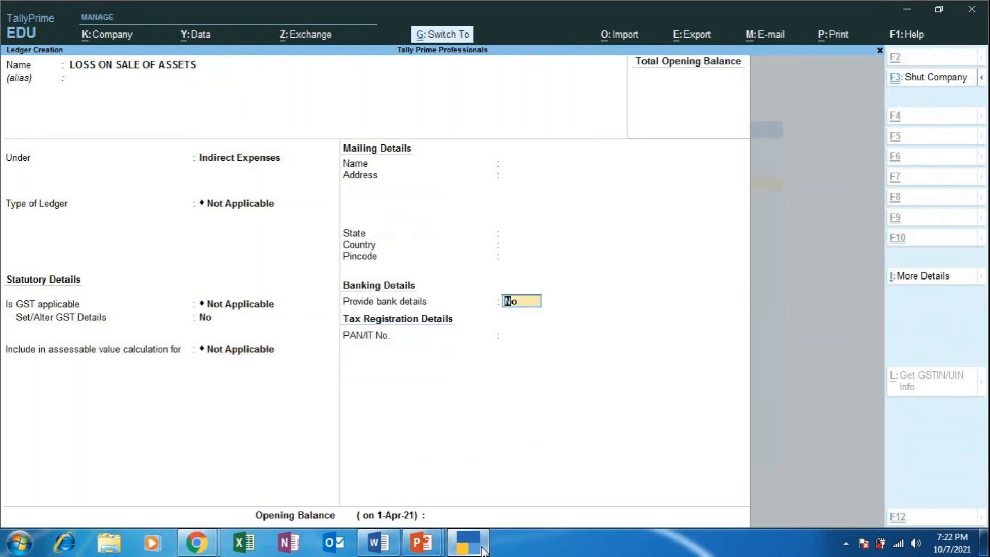
key("Return")
Enter a new ledger named RENT, keeping it under Indirect Expenses with the ledger type Not Applicable.
left_click(482, 550)
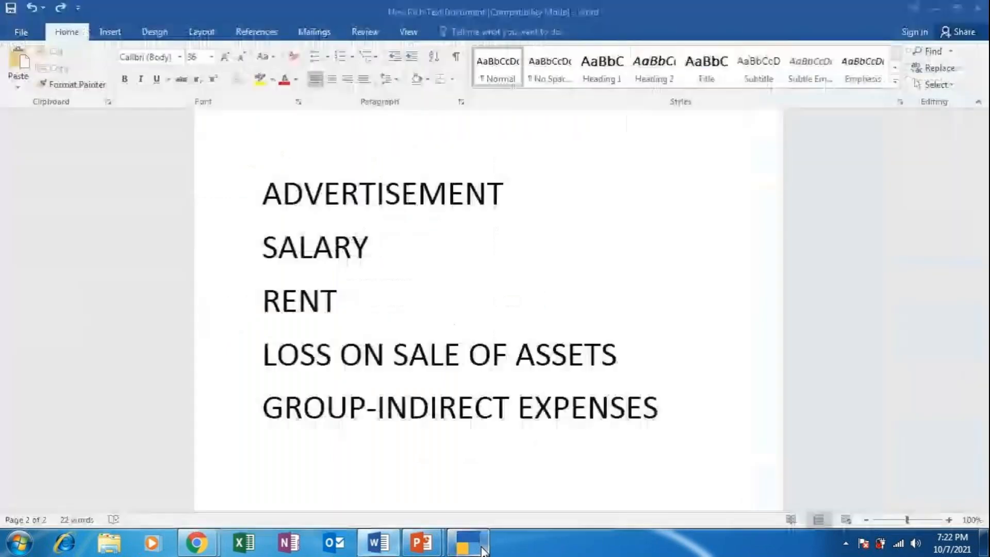
left_click(482, 549)
type("RENT")
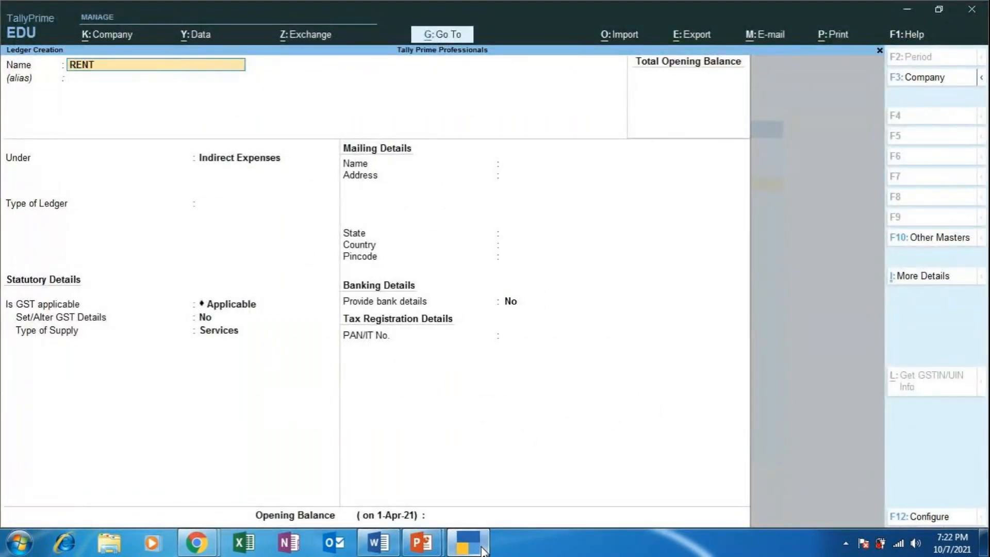
key("Return")
key("Return")
key("Return")
key("Return")
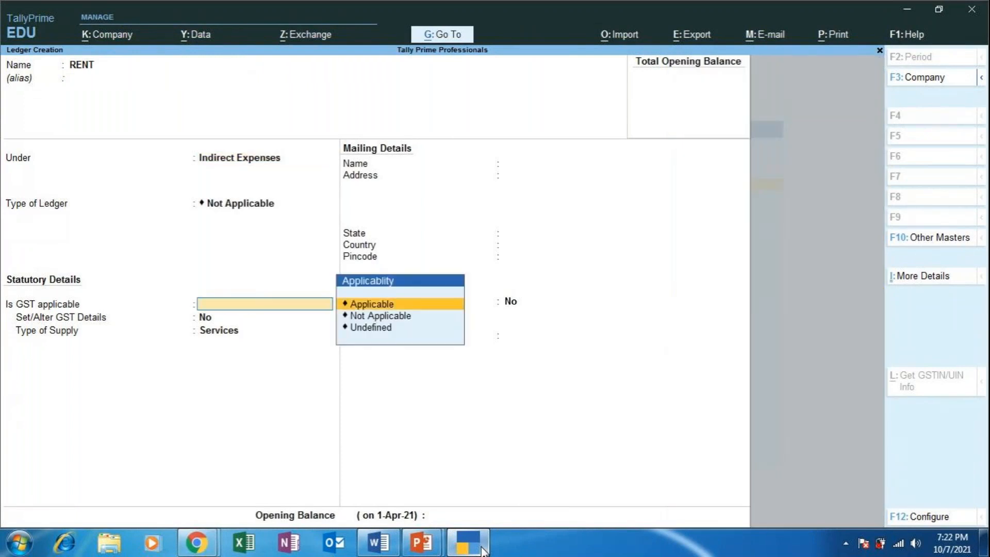
Set GST to Not Applicable for RENT and save the ledger with the remaining defaults.
key("Down")
key("Return")
key("Return")
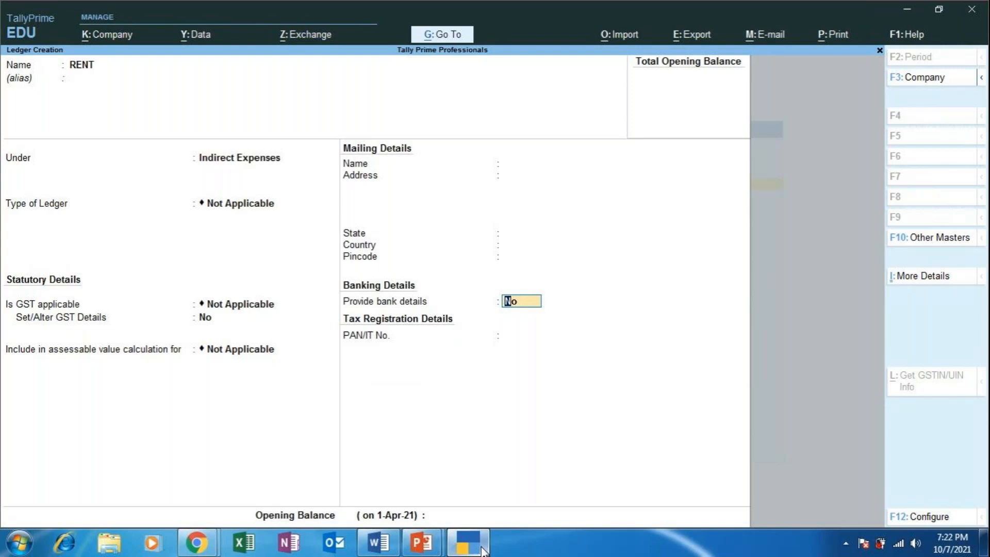
key("ctrl")
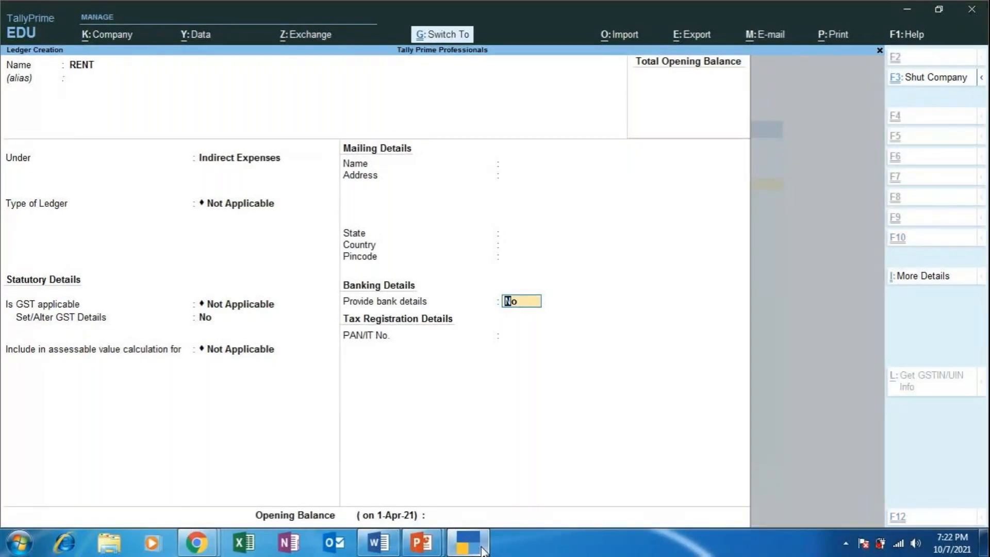
key("ctrl+a")
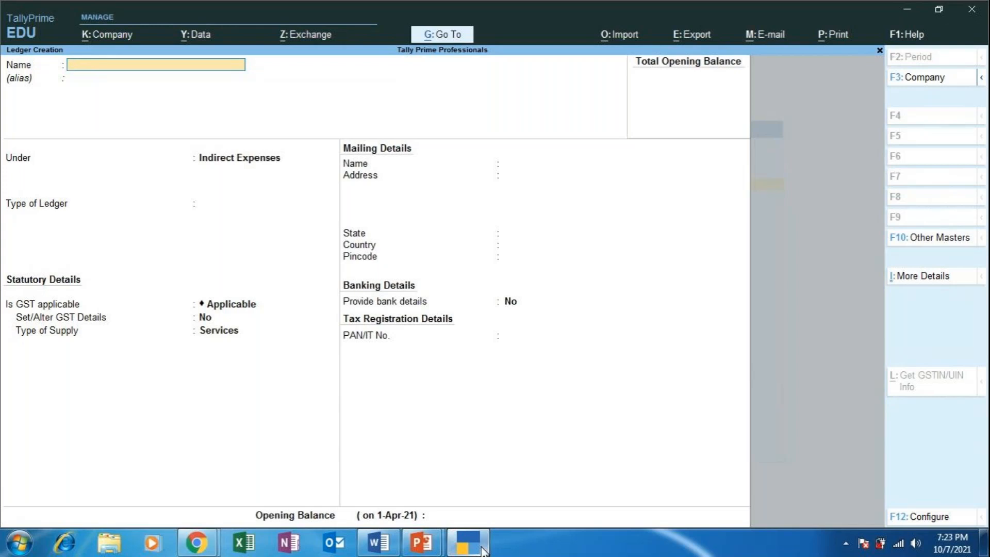
Review the ledger list and its GROUP-INDIRECT EXPENSES line in the Word notes, and return to TallyPrime.
left_click(378, 542)
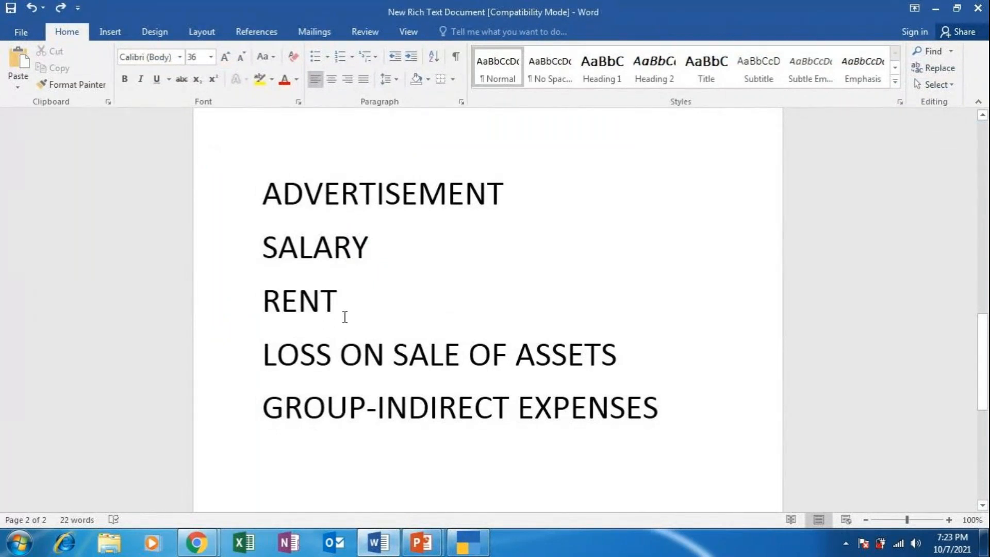
left_click_drag(257, 416, 675, 413)
left_click(651, 484)
left_click(483, 538)
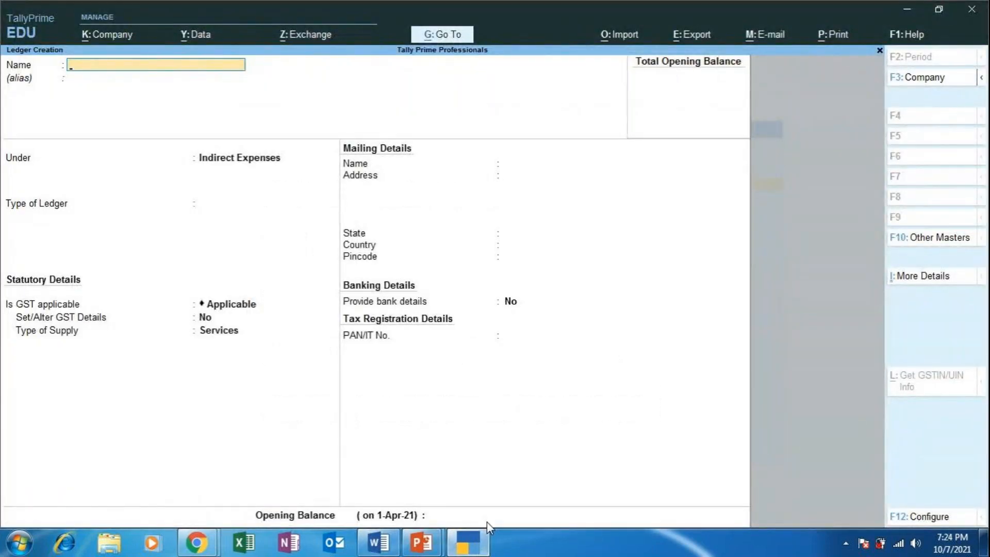
Leave ledger creation for the Gateway of Tally and open the Tally Prime Professionals company for alteration.
key("Escape")
key("Escape")
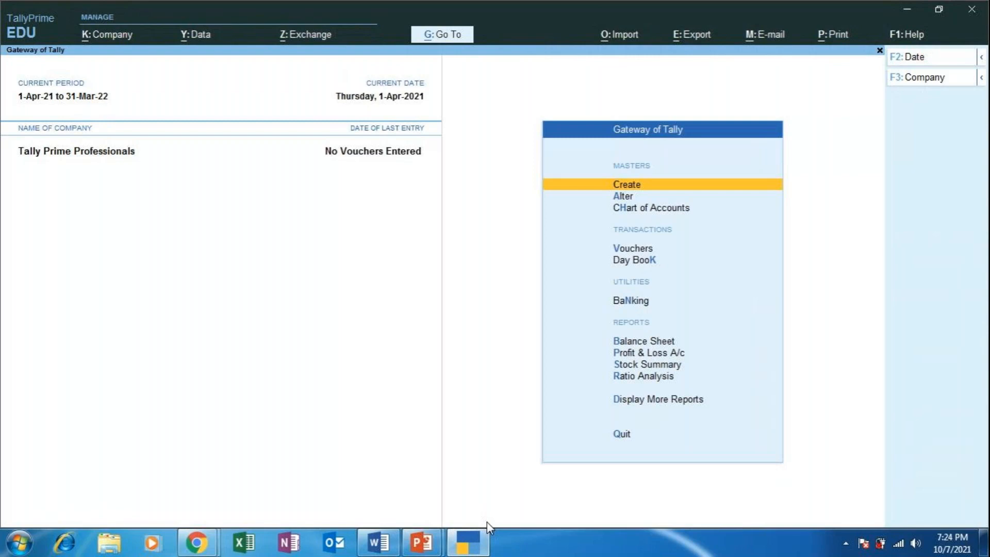
key("alt+k")
key("Down")
key("Return")
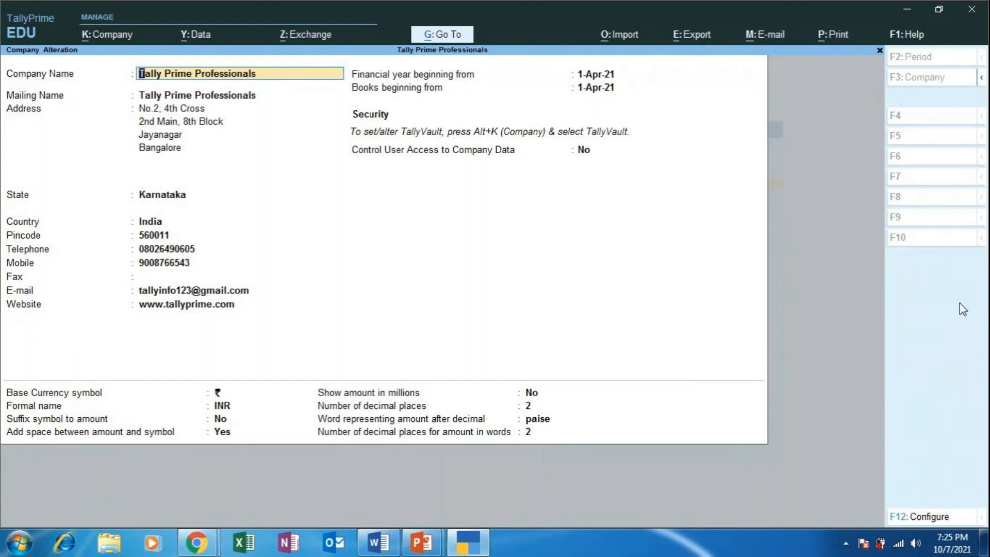
Go through the company alteration's configuration options, keep all four set to Yes, and save the company details.
left_click(937, 518)
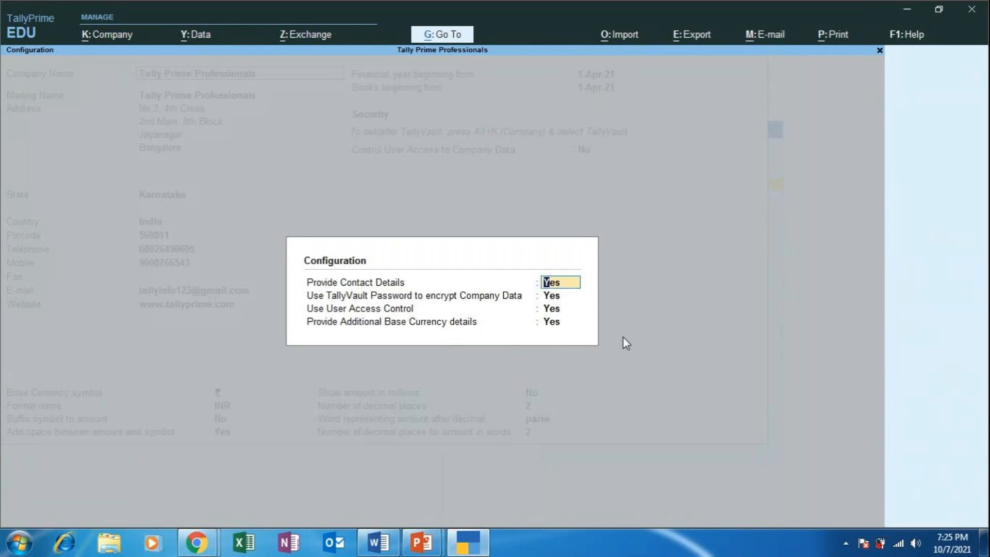
key("Return")
key("Return")
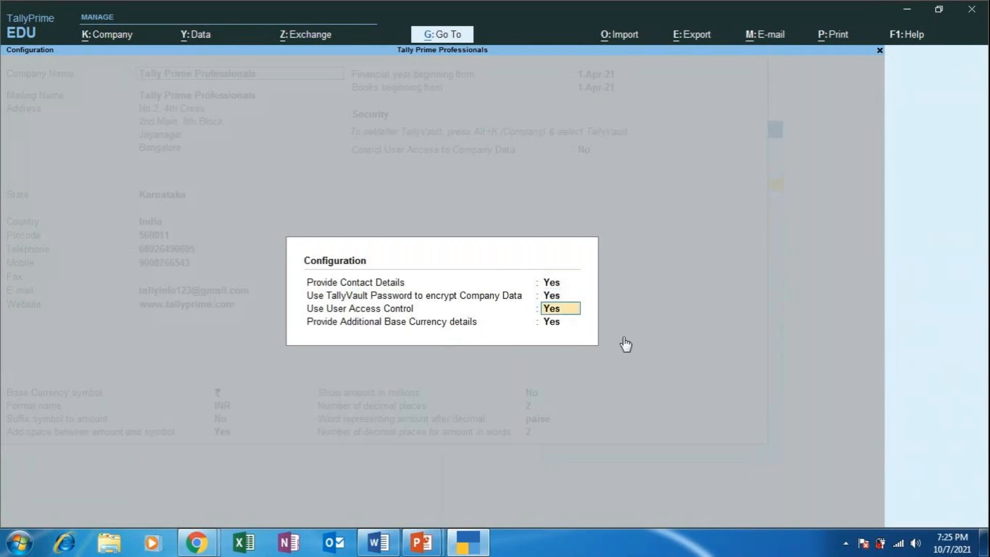
key("Return")
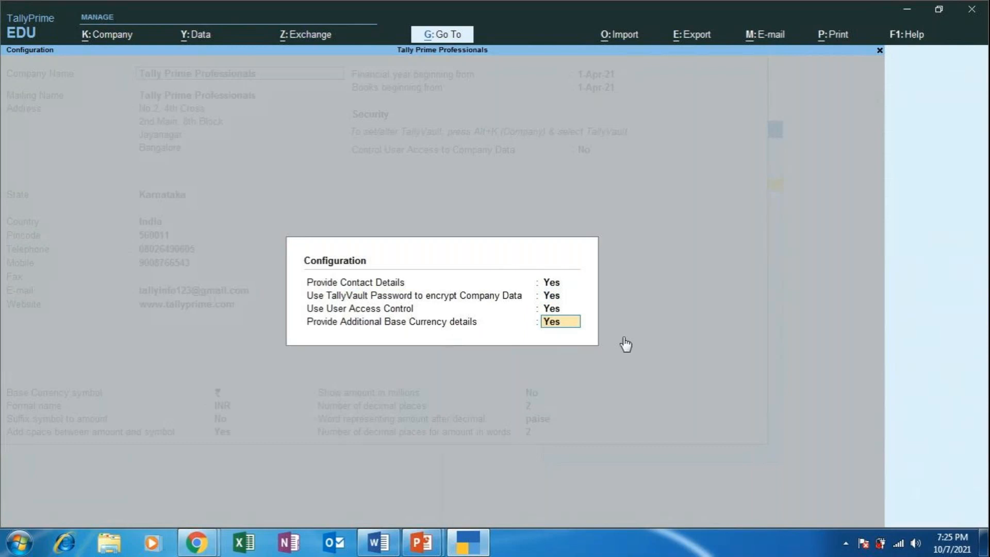
key("Return")
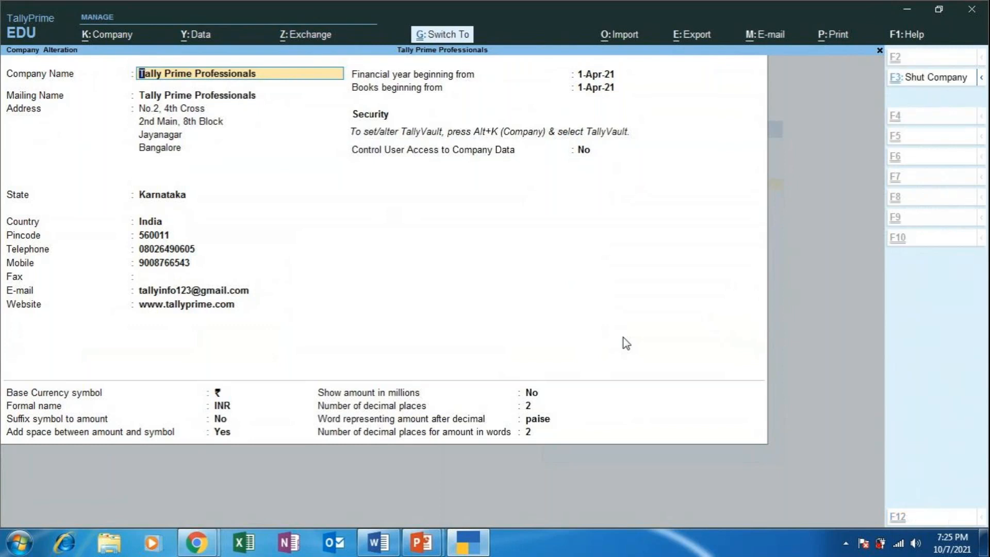
key("ctrl+a")
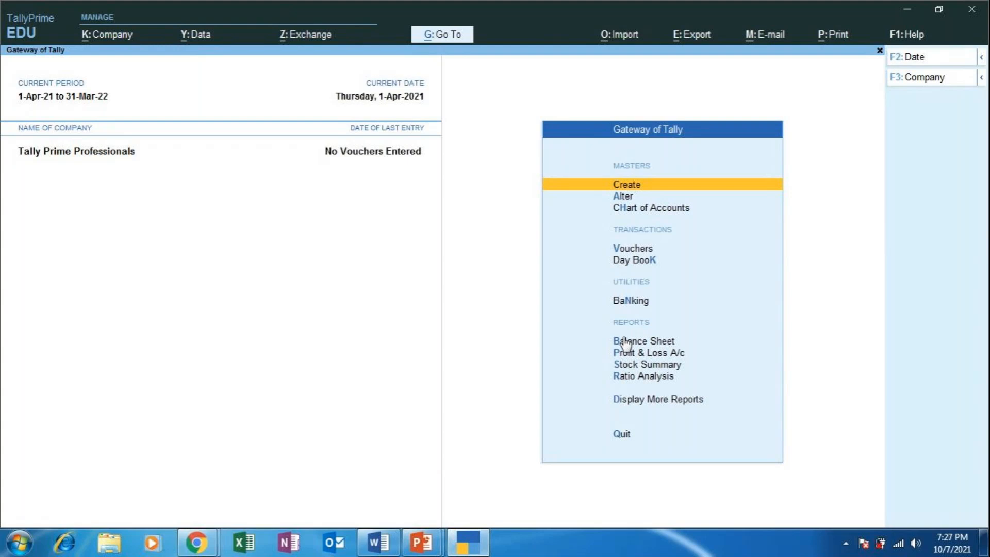
Open a blank ledger creation form from the Gateway of Tally, and leave it without creating a ledger.
key("Return")
key("Down")
key("Return")
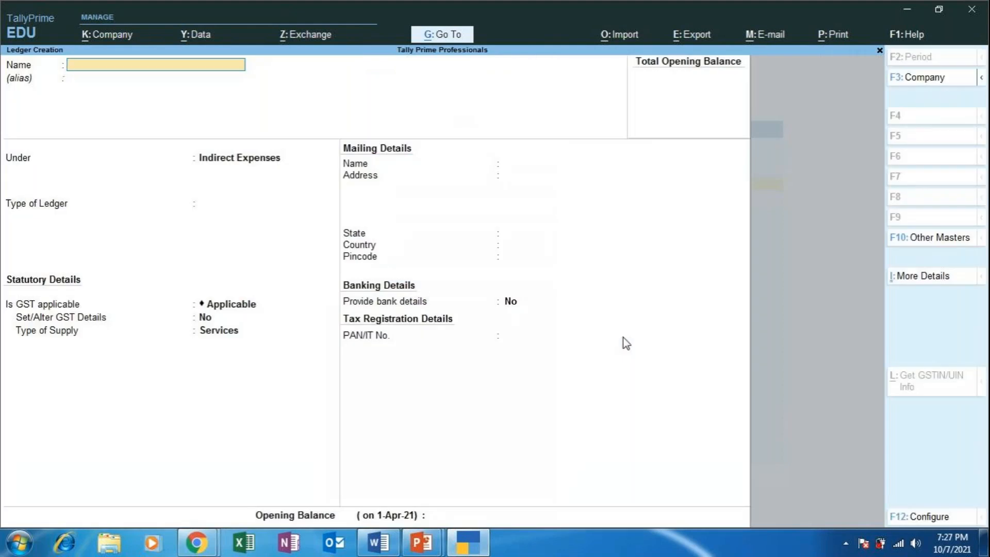
key("Escape")
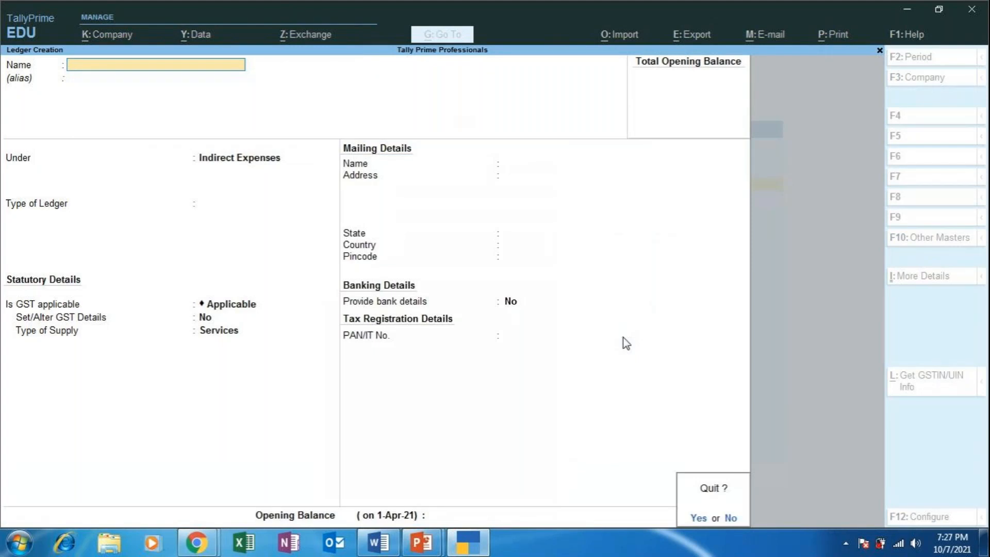
key("y")
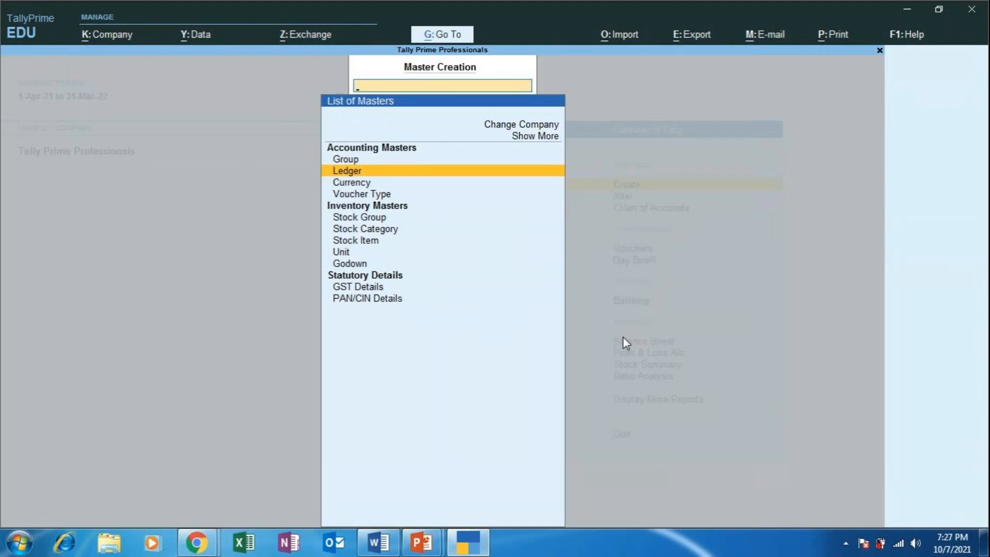
key("Escape")
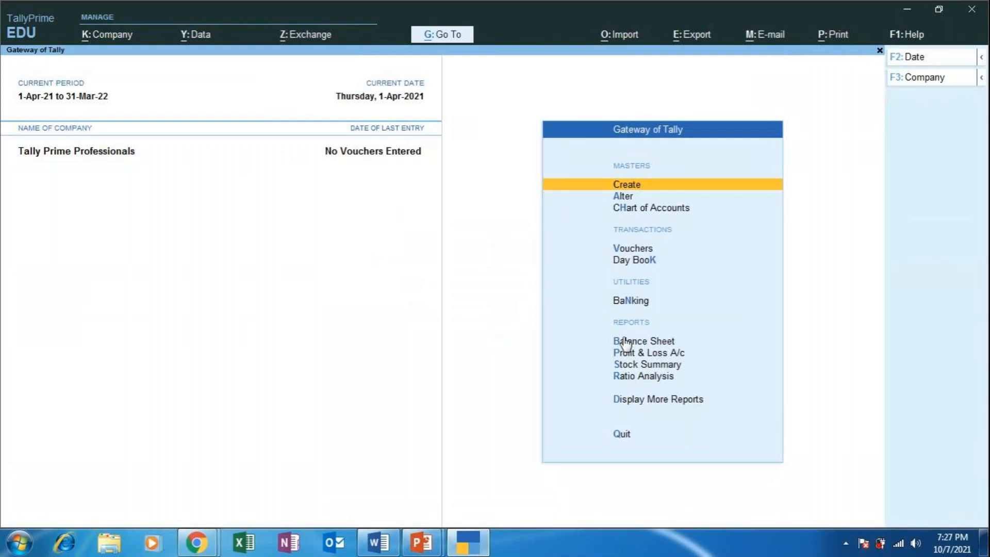
Shut the Tally Prime Professionals company.
key("Up")
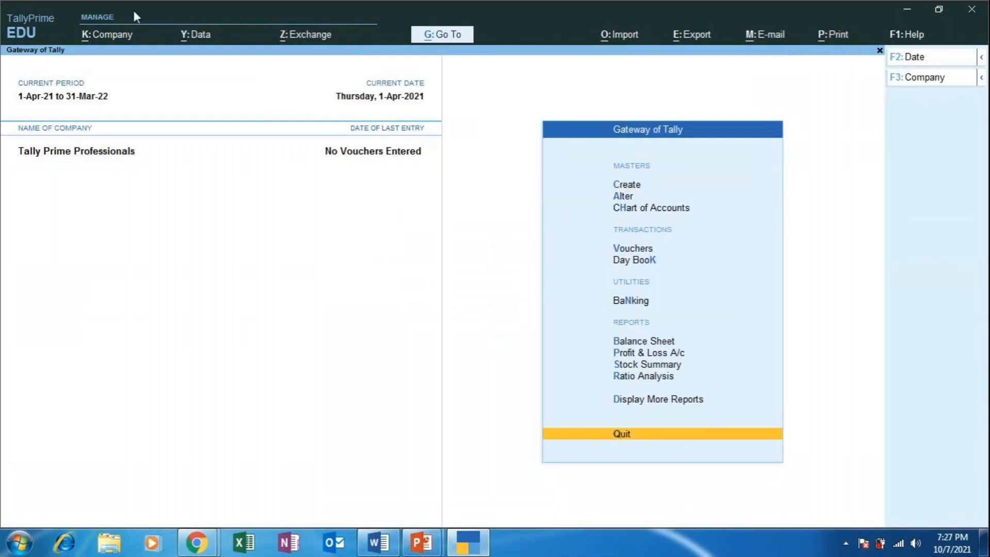
left_click(101, 40)
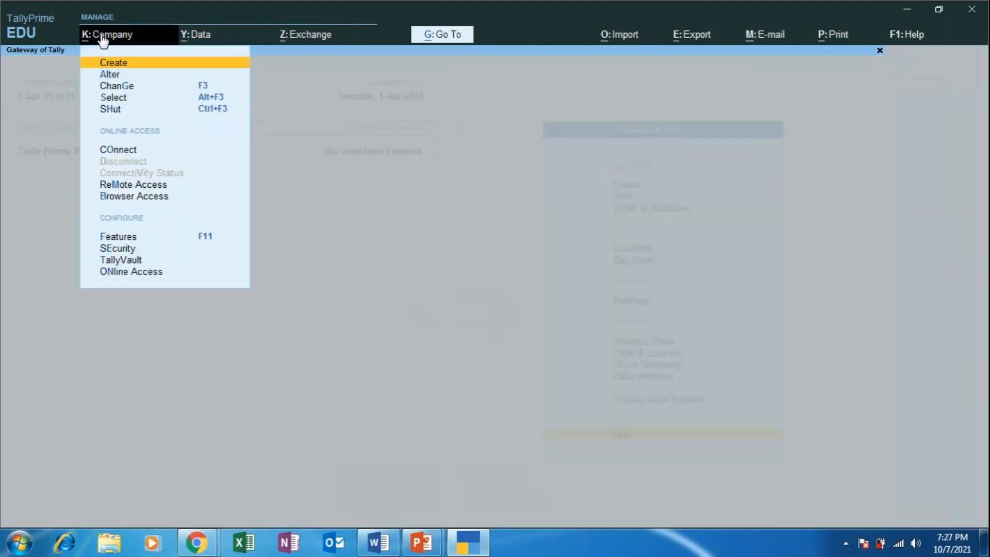
left_click(114, 110)
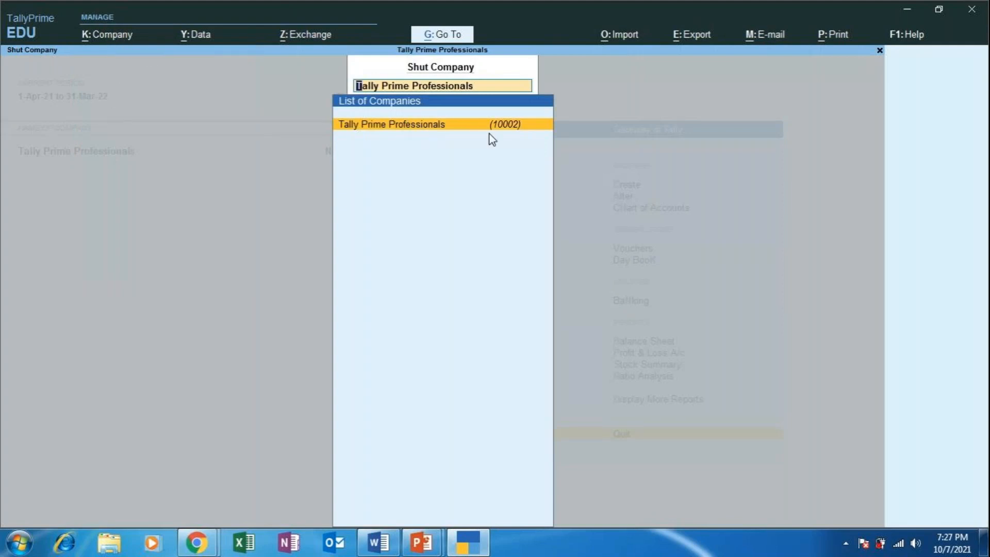
left_click(450, 124)
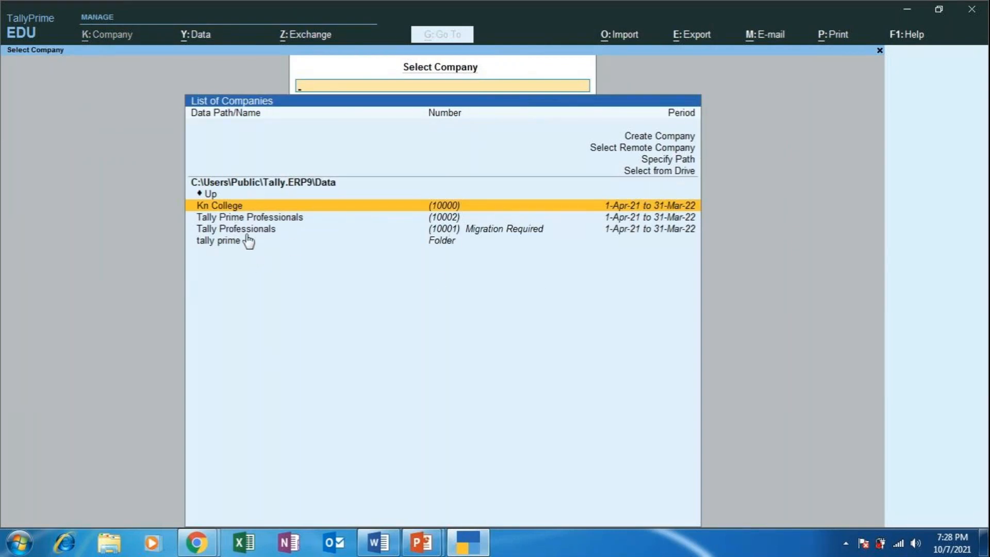
Find Tally Prime Professionals in the list of companies and load it.
type("T")
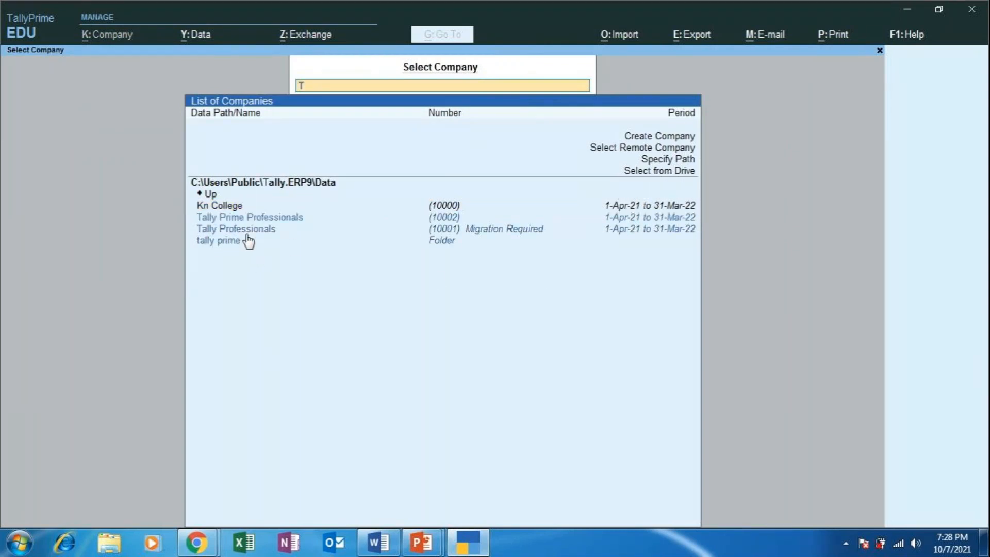
type("ALLY P")
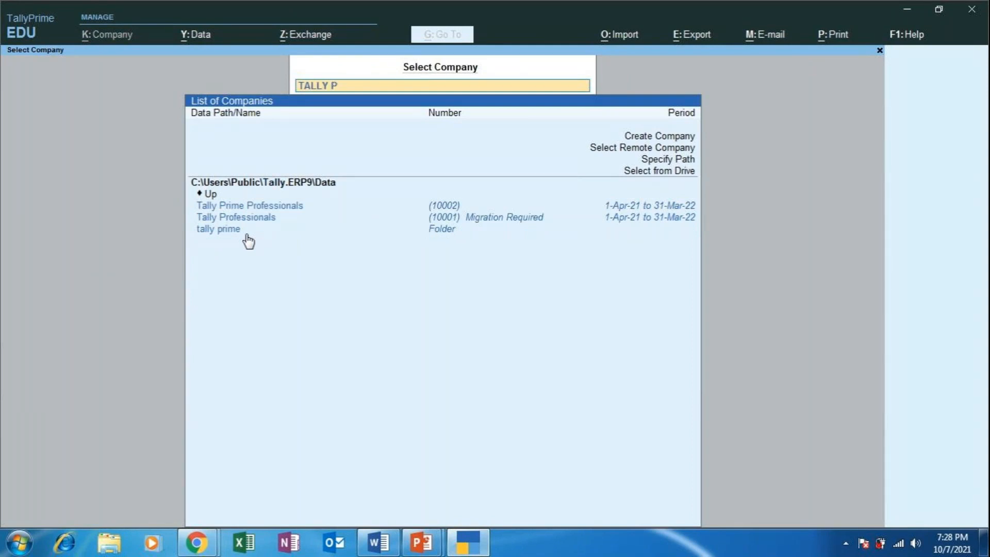
type("RIME PROFE")
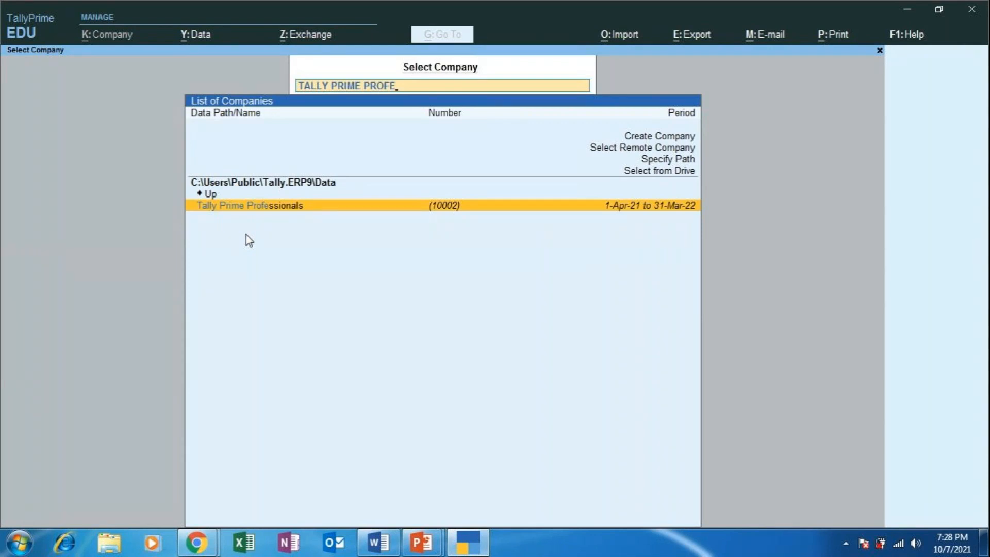
key("Return")
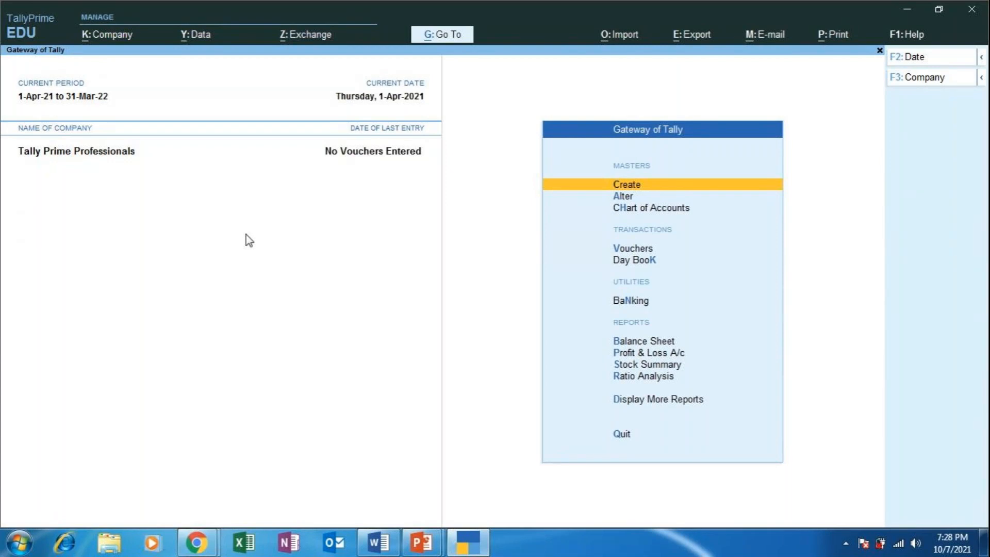
Open Tally Prime Professionals for alteration, try to delete the company, and return to the Gateway of Tally.
left_click(122, 34)
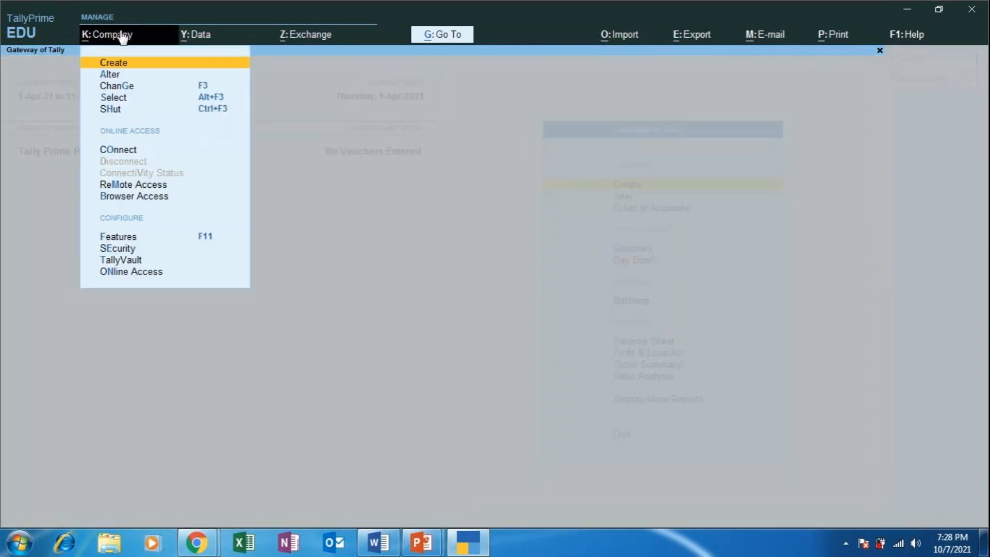
left_click(106, 75)
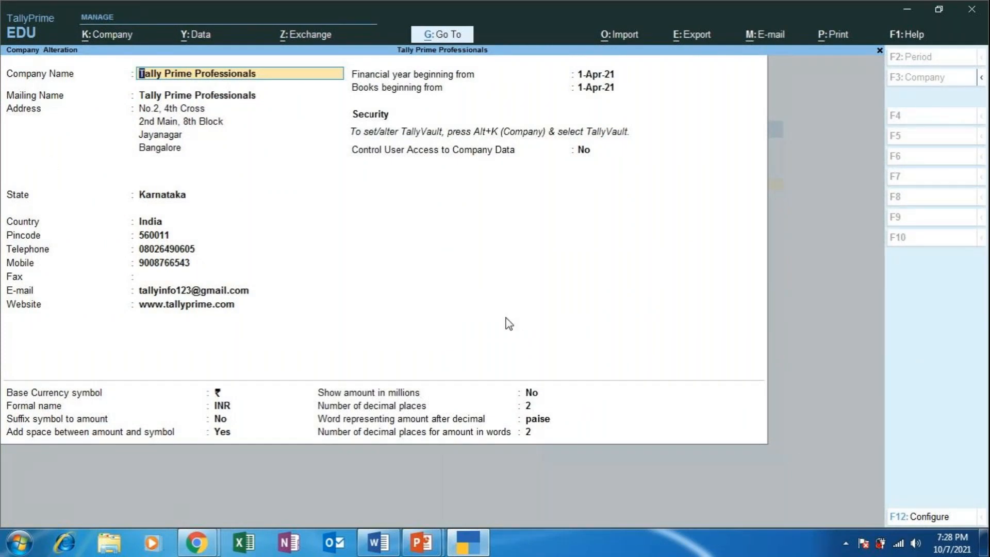
key("alt+d")
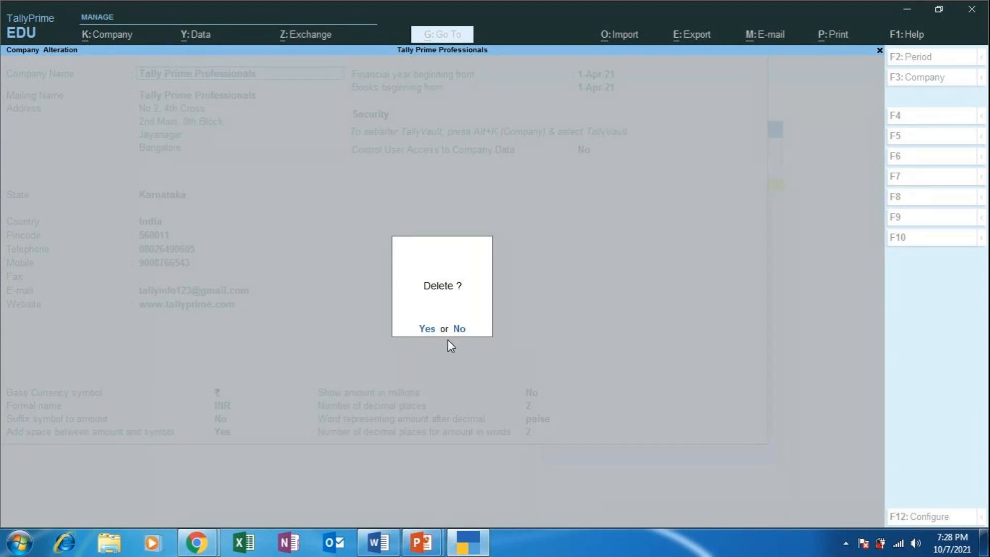
left_click(438, 328)
left_click(438, 328)
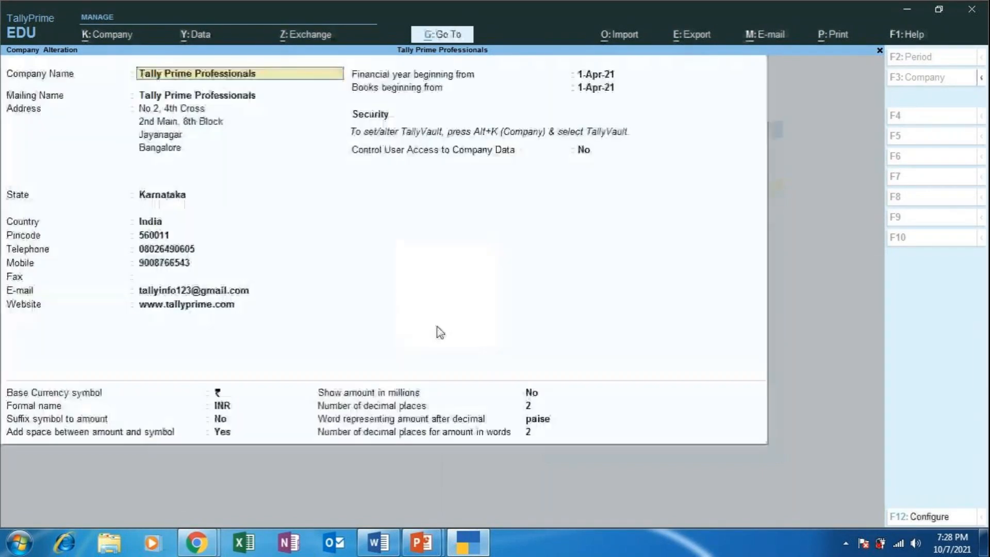
key("Escape")
key("Escape")
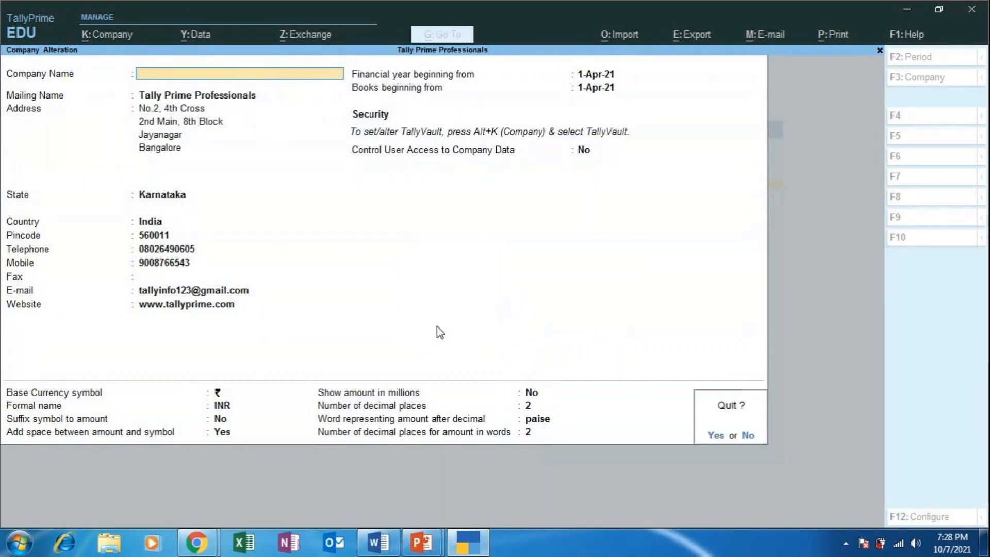
key("y")
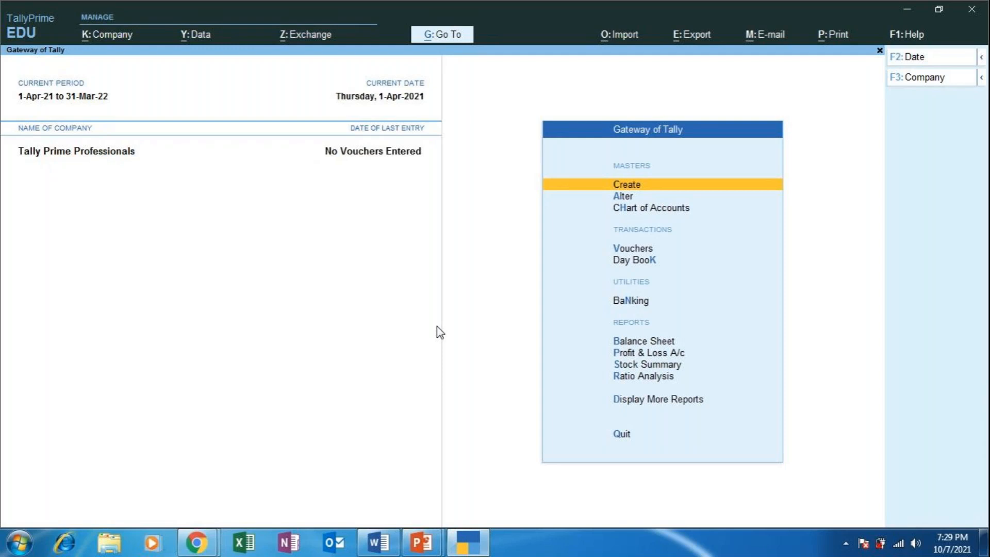
Examine the list of ledgers available for alteration, and return to the Gateway of Tally.
key("Down")
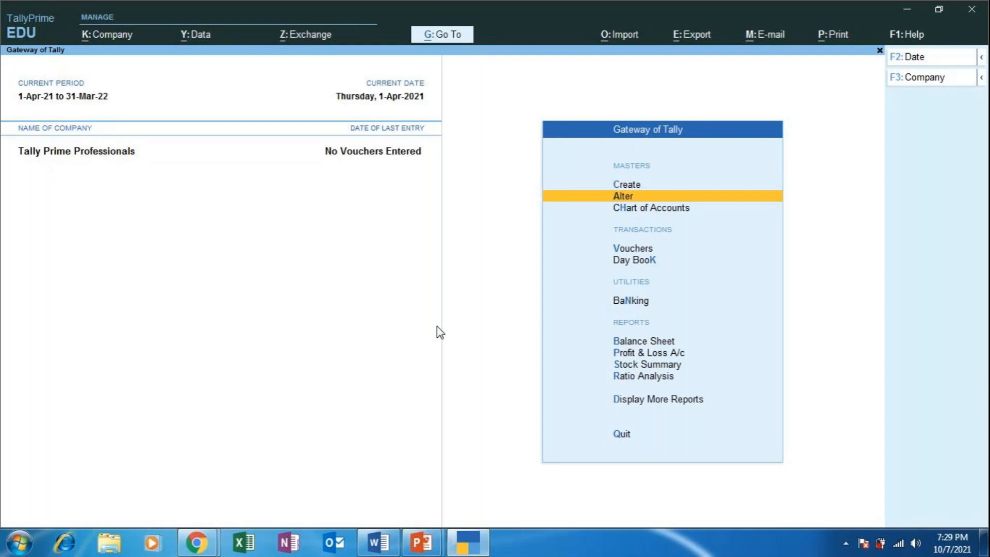
key("Up")
key("Down")
key("Return")
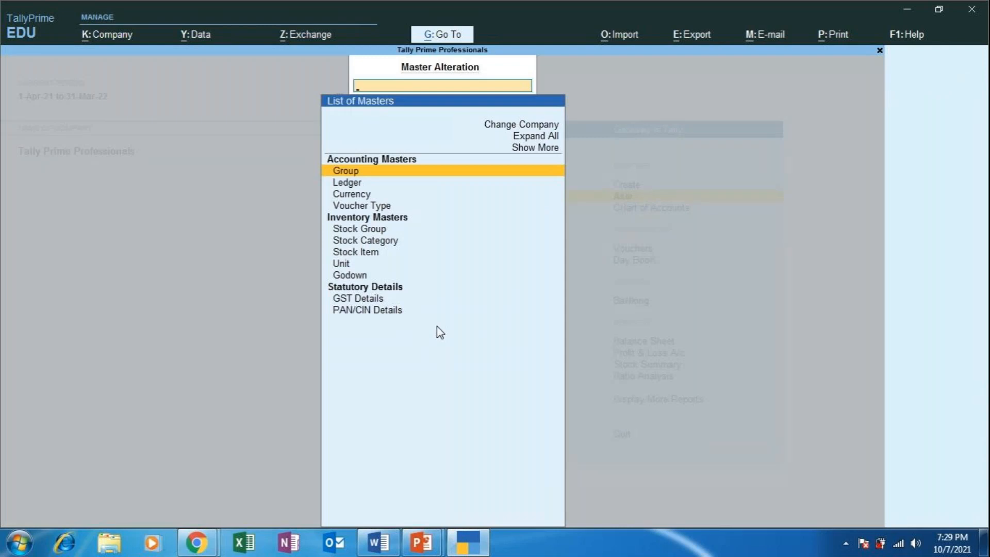
key("Down")
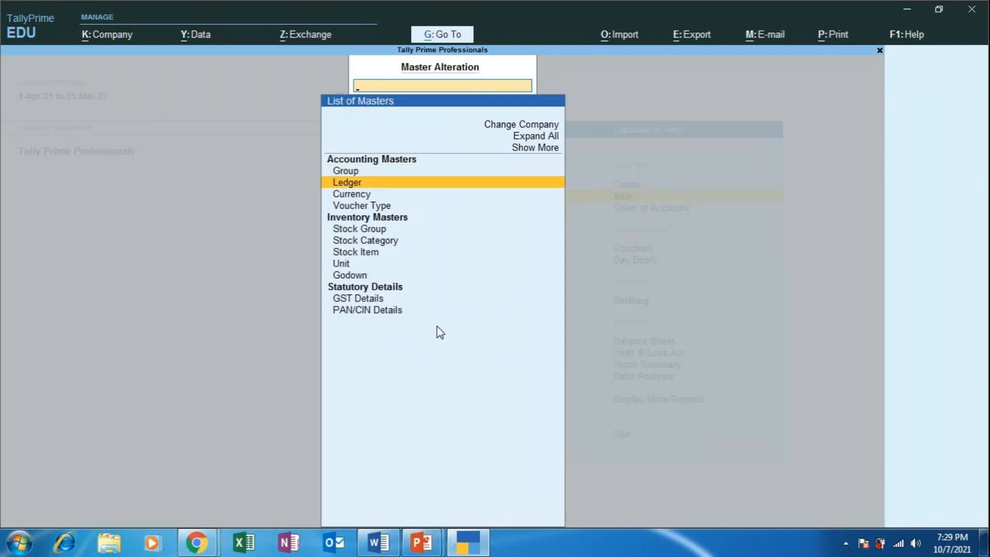
key("Return")
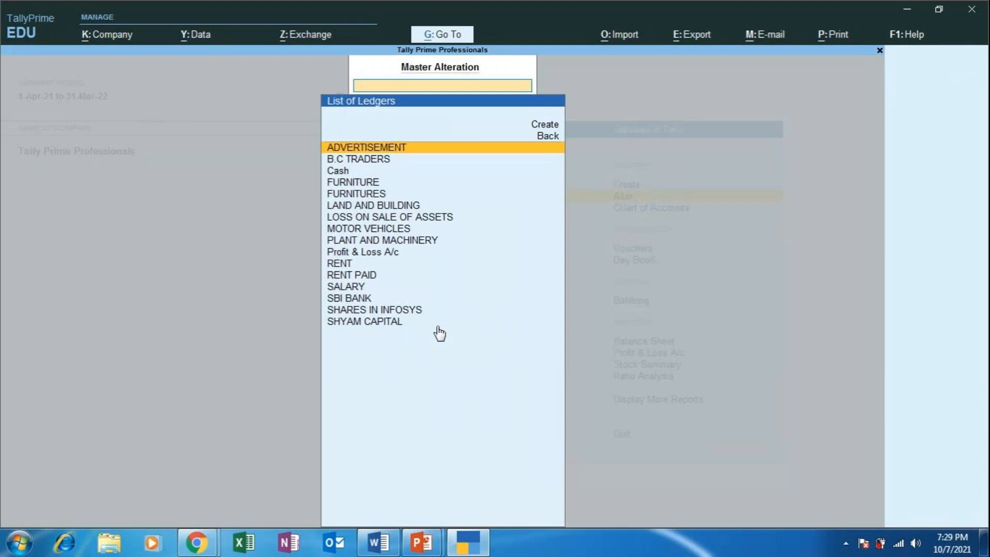
key("Escape")
key("Escape")
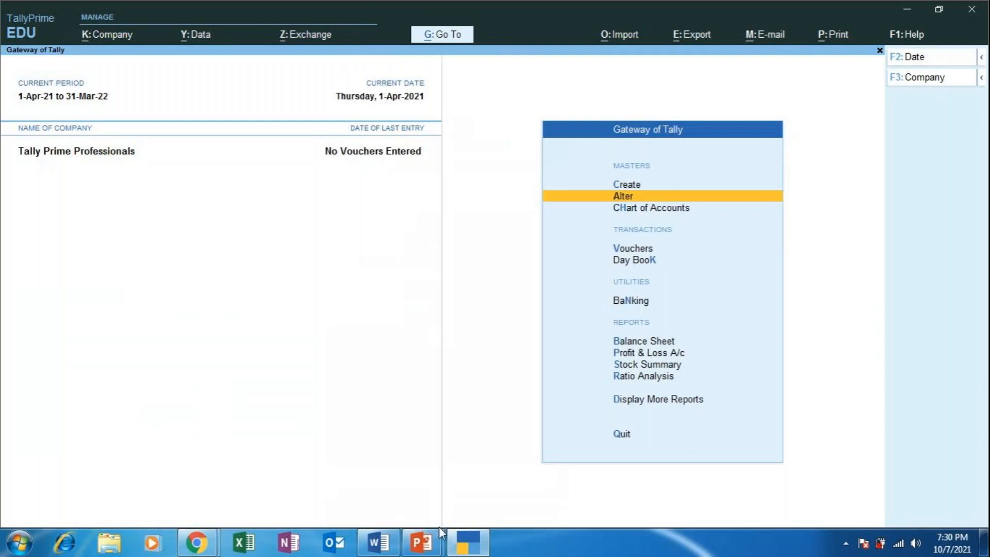
Switch to the GoToMeeting window in Chrome.
mouse_move(420, 545)
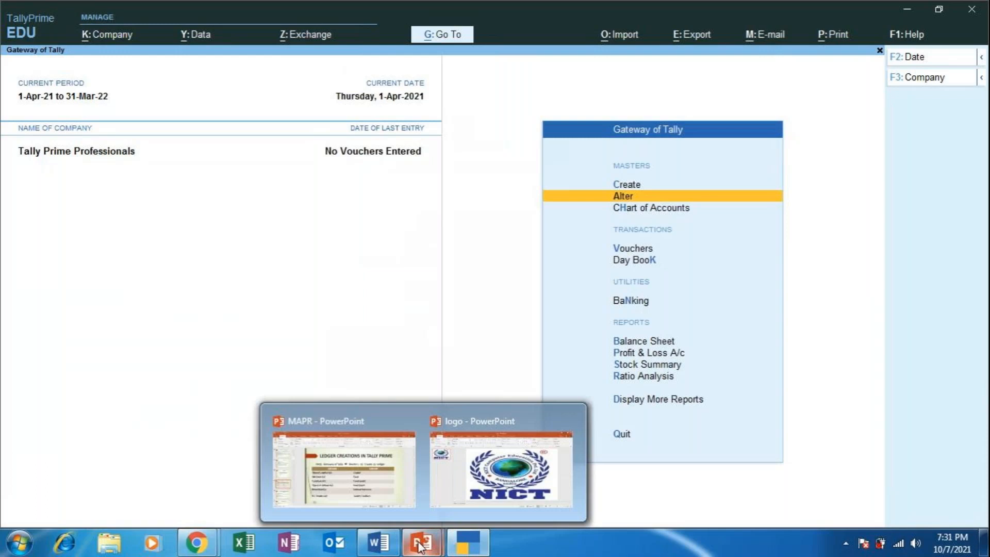
mouse_move(196, 542)
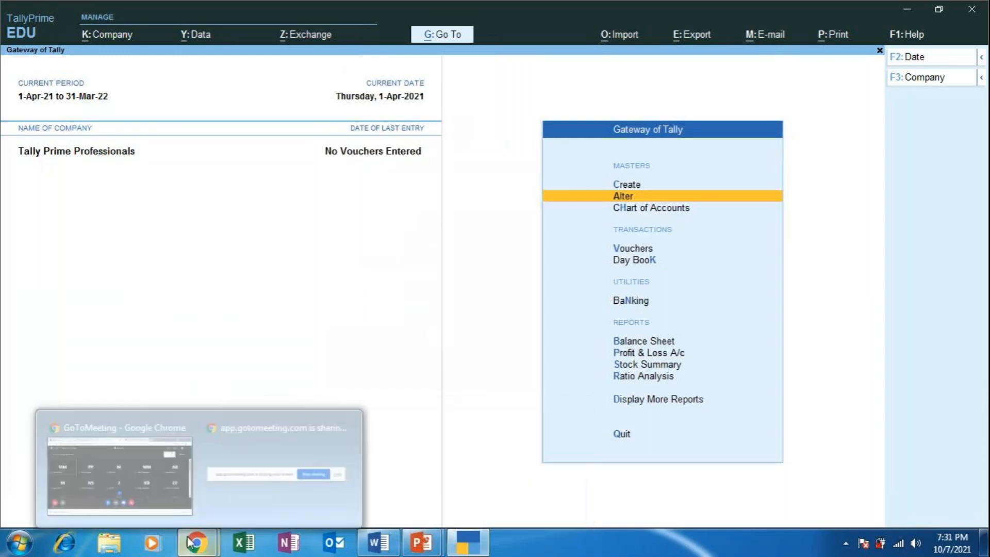
left_click(147, 467)
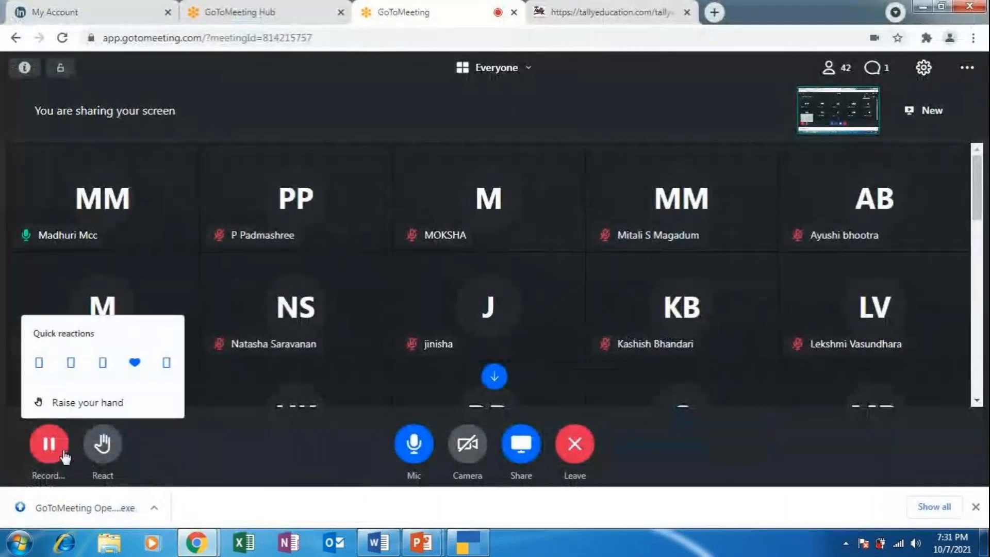